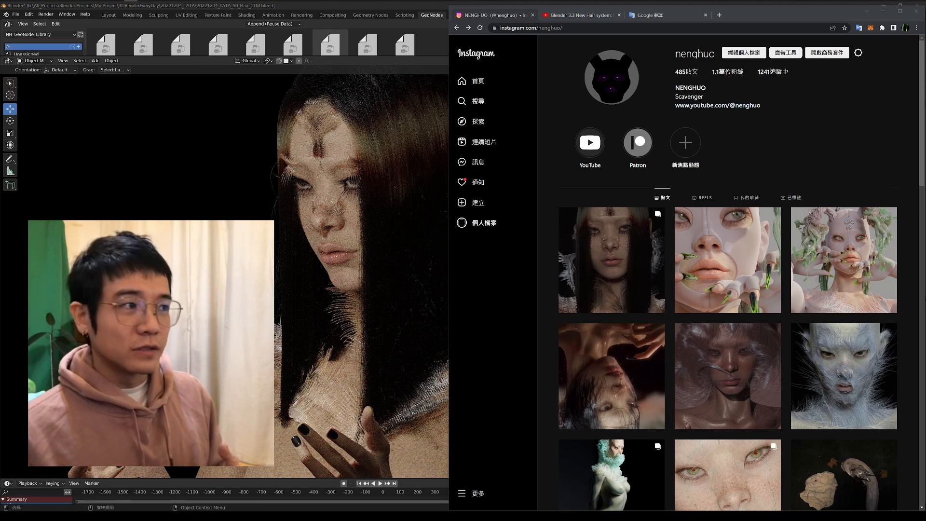
# - Look at the Blender 3.3 hair system video and the hair and horned-character artwork posts on the artist's Instagram profile
pyautogui.click(580, 15)
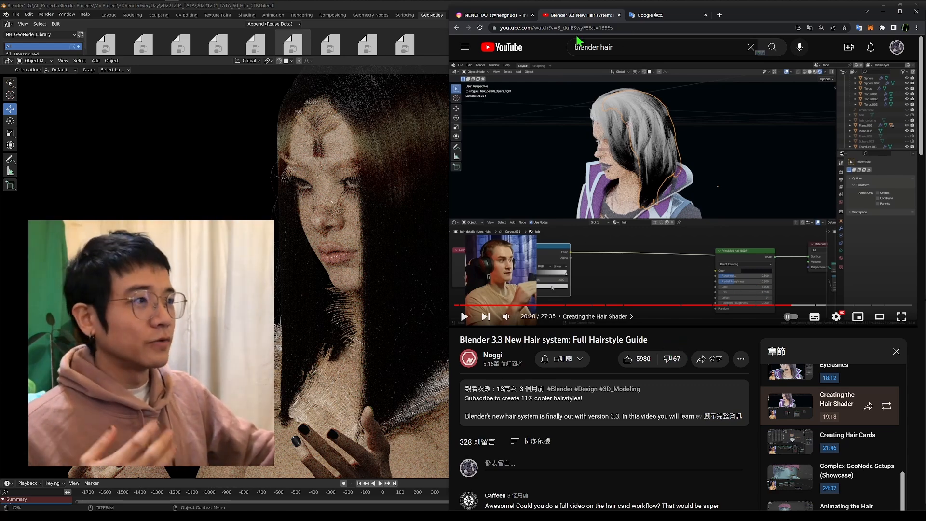
pyautogui.click(504, 16)
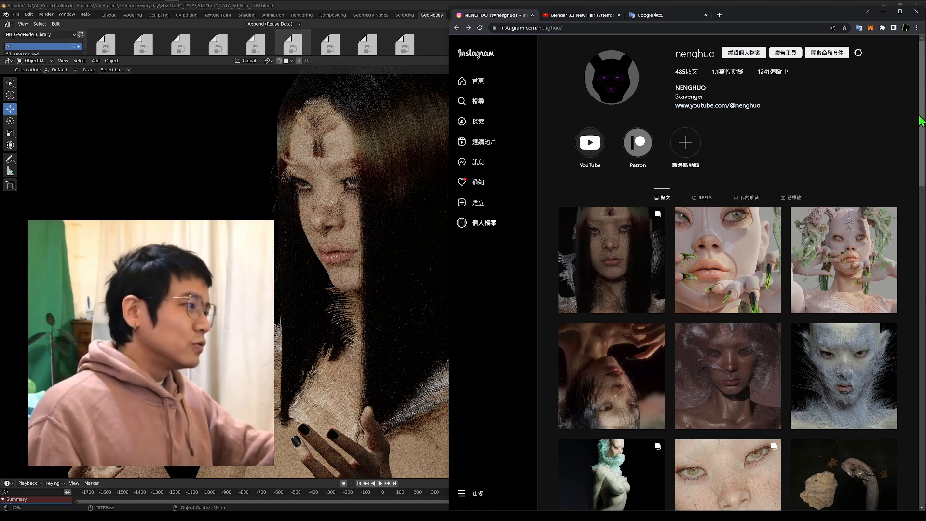
pyautogui.click(719, 365)
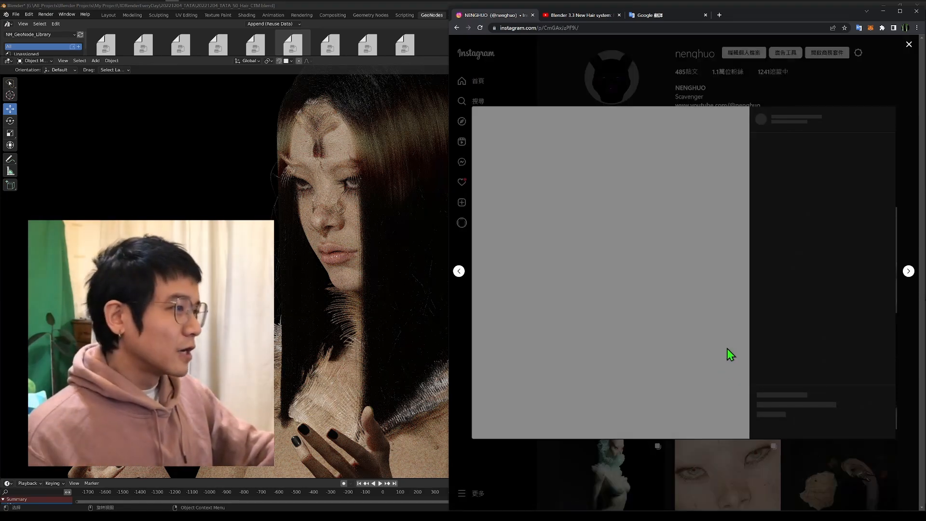
pyautogui.press('Left')
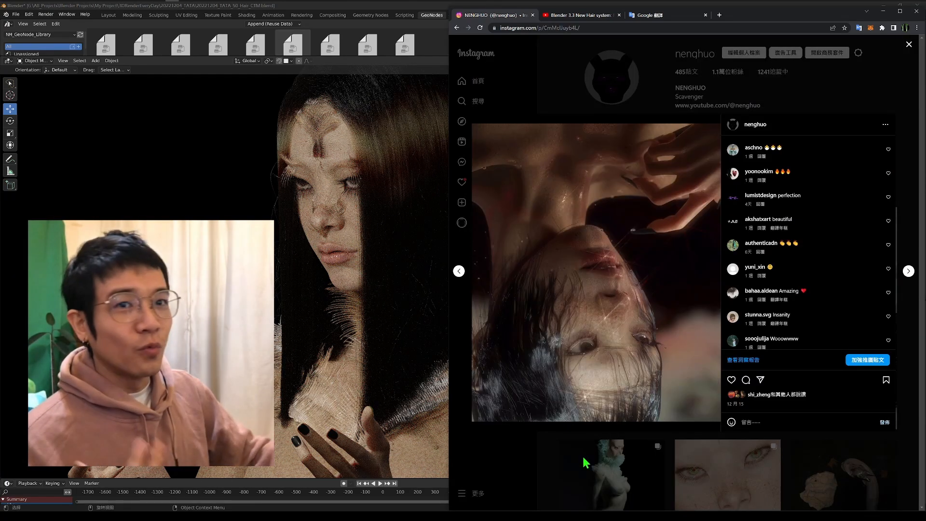
pyautogui.click(585, 463)
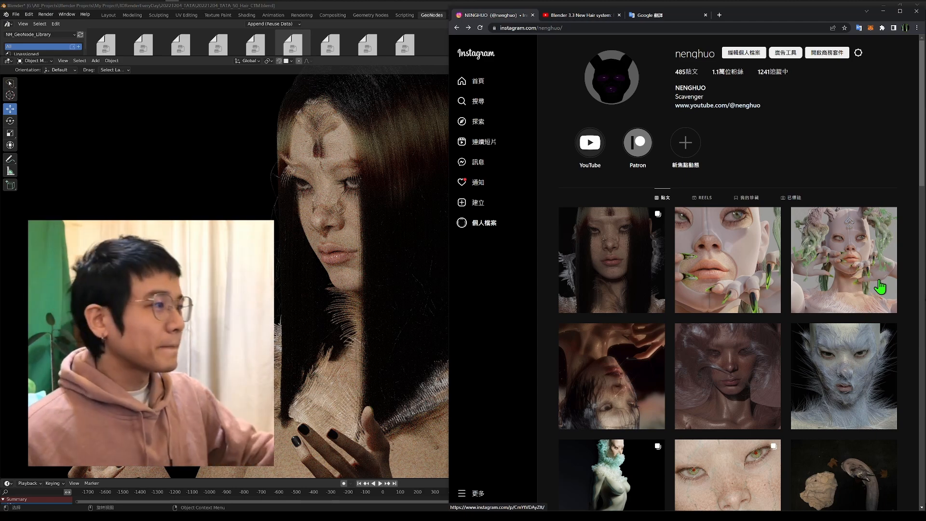
pyautogui.click(813, 244)
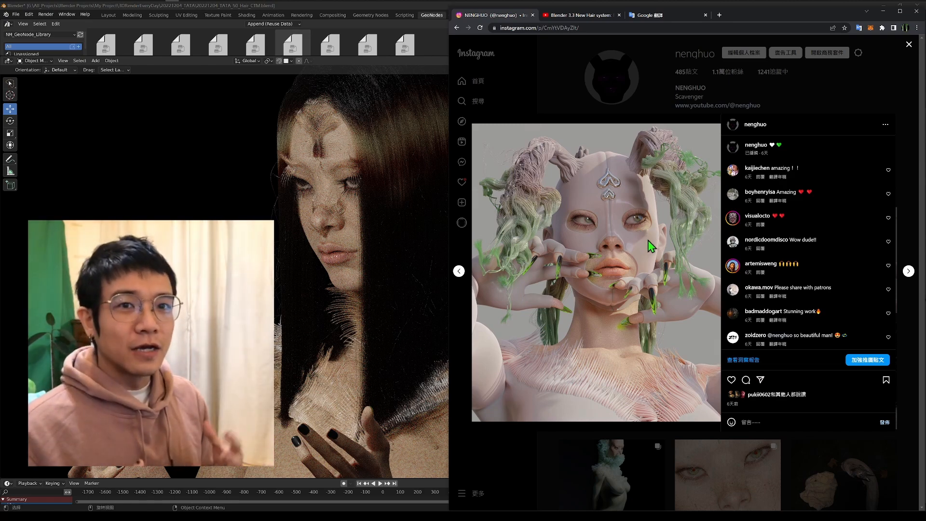
# - Switch to Blender and view the rendered long-haired character with feather details
pyautogui.click(344, 219)
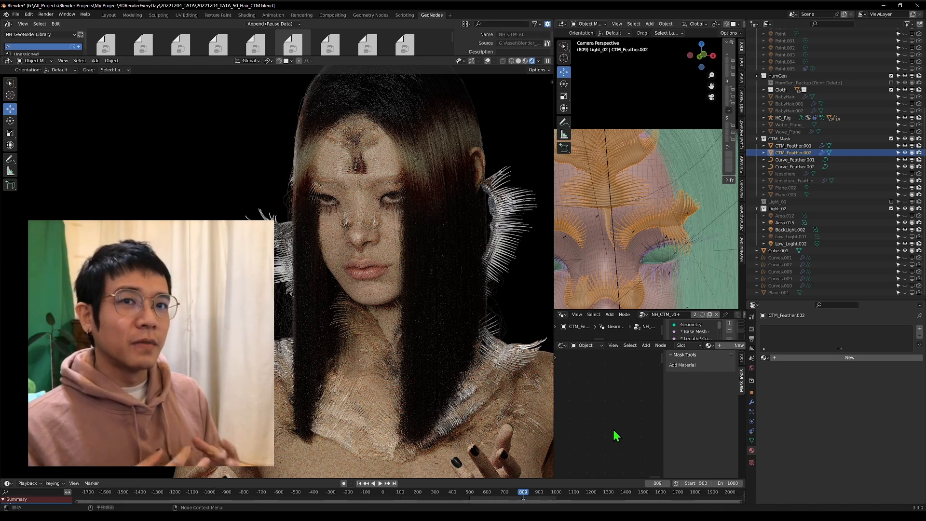
pyautogui.moveTo(554, 434); pyautogui.dragTo(613, 430)
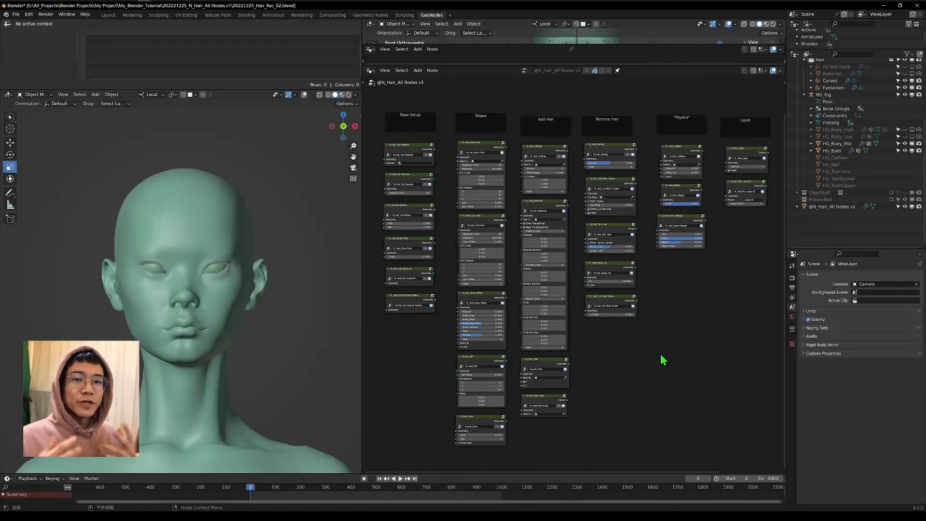
# - Inspect the bald character's head and upper body from several angles
pyautogui.moveTo(217, 206); pyautogui.dragTo(242, 149, button='middle')
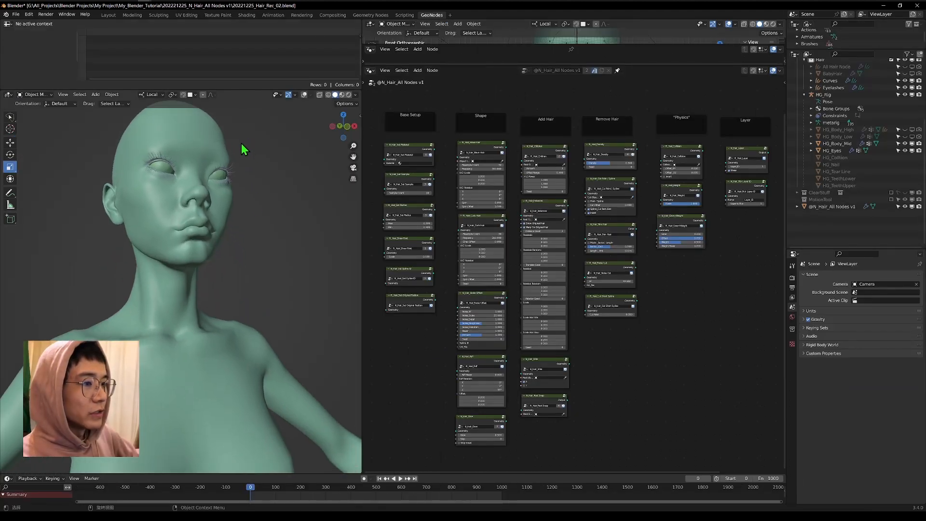
pyautogui.scroll(-3, 238, 193)
pyautogui.scroll(4, 238, 198)
pyautogui.moveTo(238, 200); pyautogui.dragTo(276, 207, button='middle')
pyautogui.scroll(-4, 297, 232)
pyautogui.scroll(2, 263, 238)
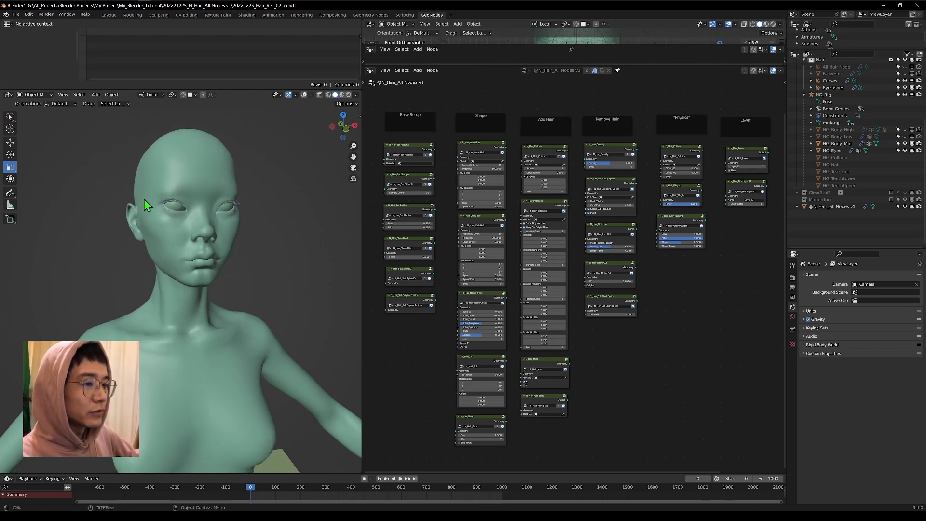
pyautogui.moveTo(218, 263)
pyautogui.mouseDown(button='middle')
pyautogui.moveTo(259, 286)
pyautogui.moveTo(229, 277)
pyautogui.mouseUp(button='middle')
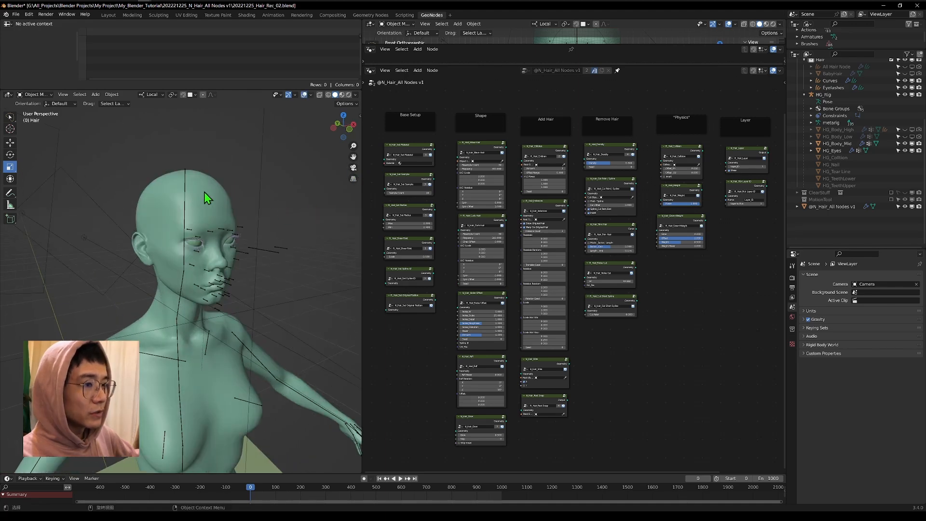
# - Duplicate the HG_Body_Mid mesh in place and rename the copy HG_Hair_Root
pyautogui.click(205, 193)
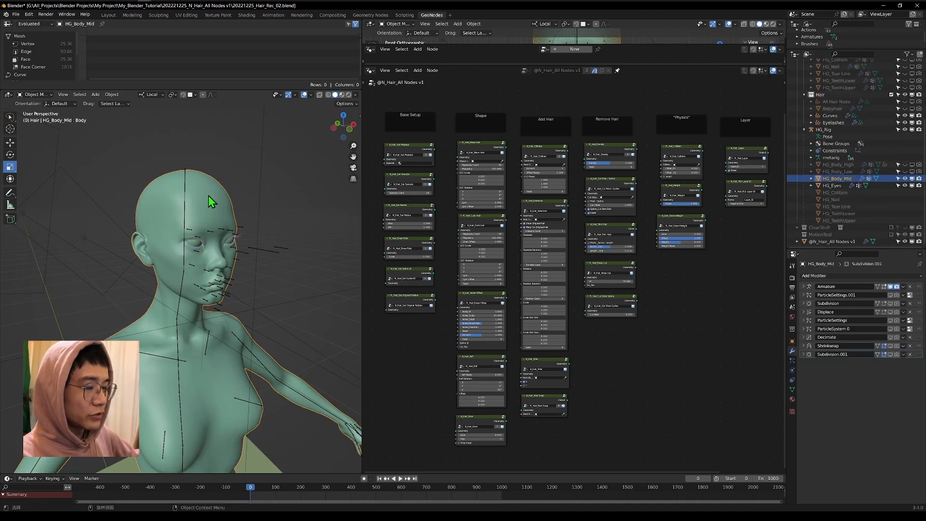
pyautogui.hotkey('shift', 'd')
pyautogui.rightClick(204, 229)
pyautogui.doubleClick(833, 182)
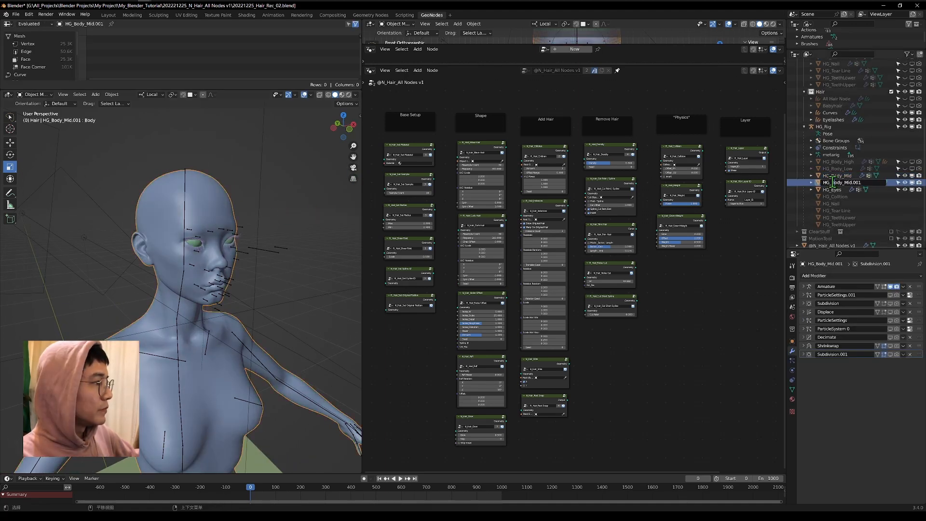
pyautogui.moveTo(832, 182); pyautogui.dragTo(896, 190)
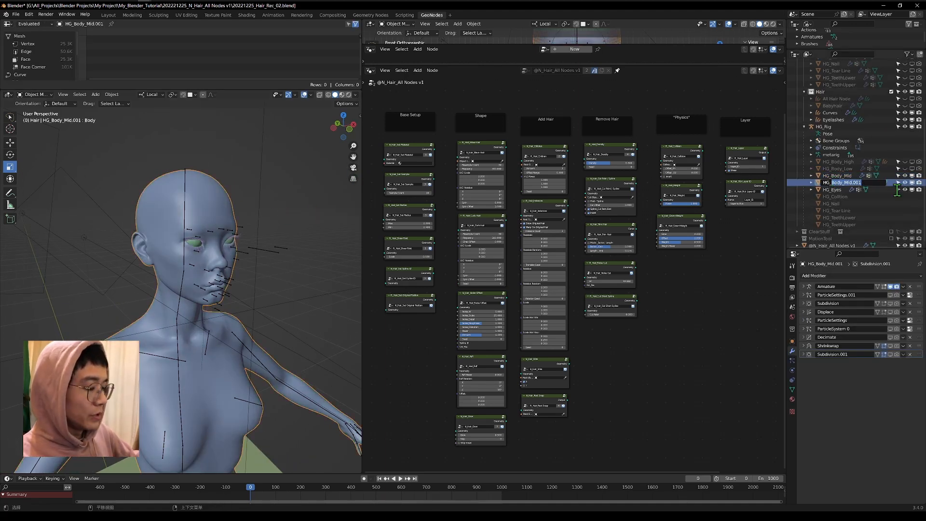
pyautogui.write('Hair_Root')
pyautogui.press('Return')
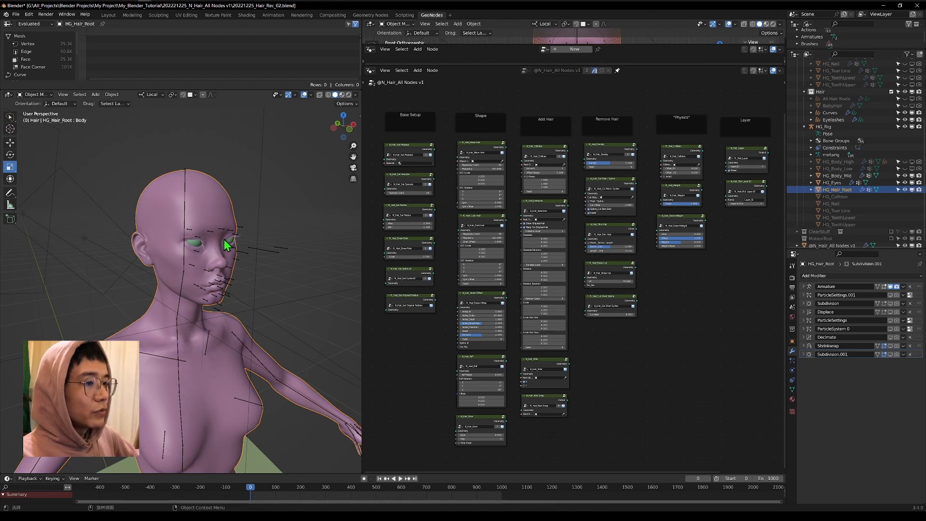
# - Isolate the HG_Hair_Root mesh in an orthographic left side view and enter Edit Mode
pyautogui.moveTo(140, 269); pyautogui.dragTo(186, 241, button='middle')
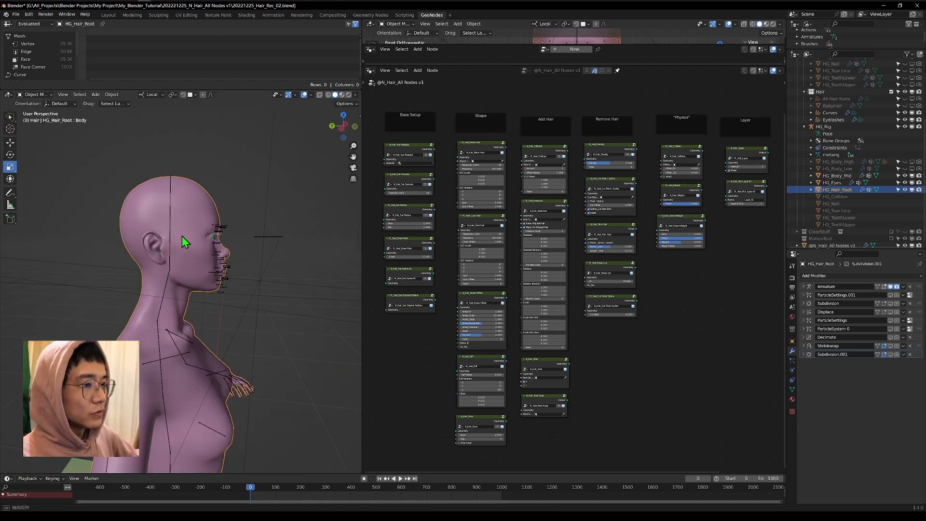
pyautogui.click(348, 126)
pyautogui.click(356, 129)
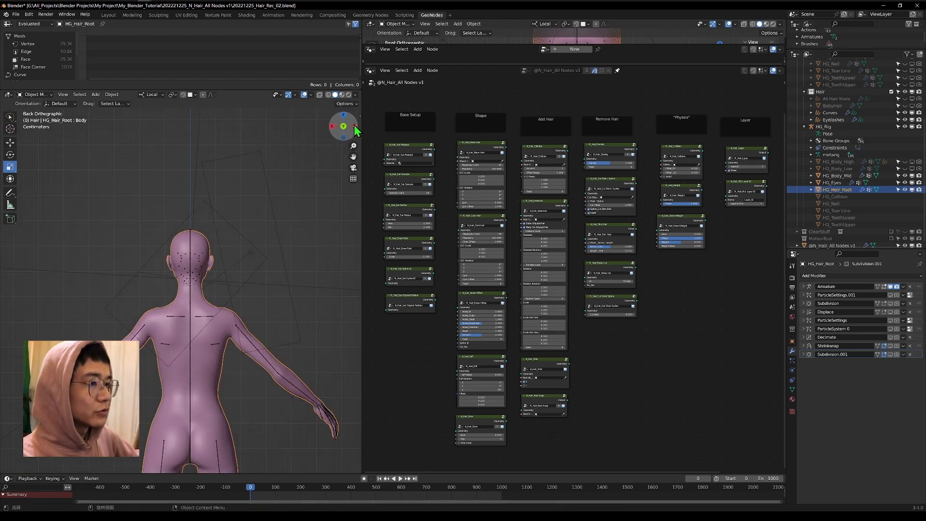
pyautogui.click(356, 129)
pyautogui.press('KP_Divide')
pyautogui.keyDown('shift'); pyautogui.moveTo(193, 318); pyautogui.dragTo(197, 386, button='middle'); pyautogui.keyUp('shift')
pyautogui.scroll(4, 198, 362)
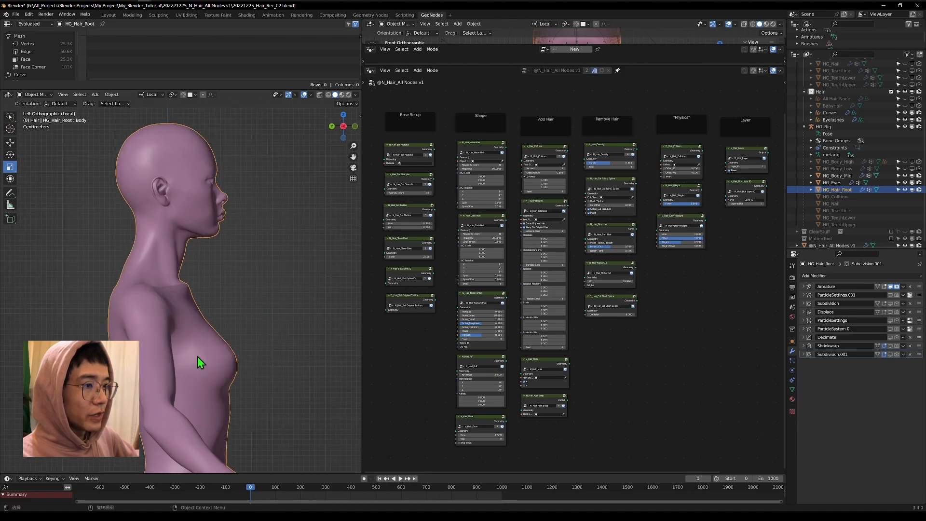
pyautogui.click(39, 95)
pyautogui.click(36, 111)
# - Select the edge loops crossing the forehead, temple and ear area and the back of the head to outline the hairline
pyautogui.scroll(2, 172, 219)
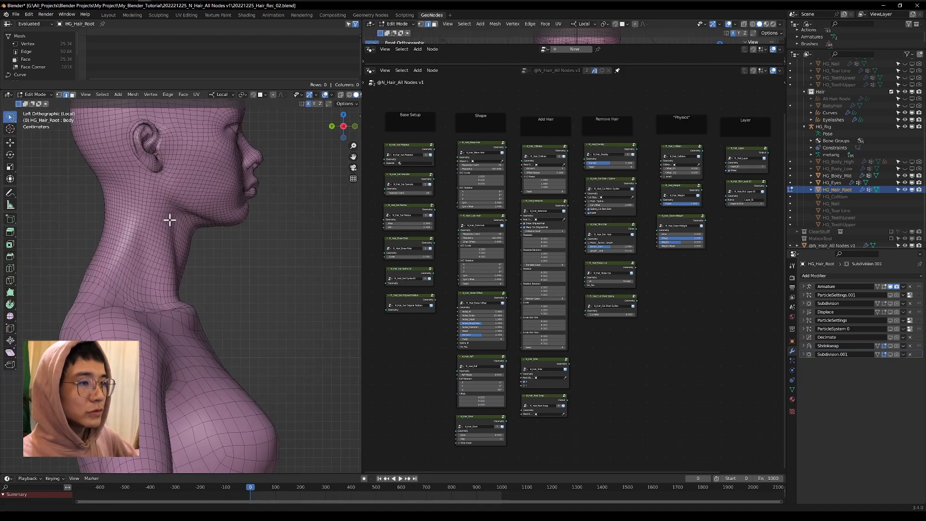
pyautogui.keyDown('shift'); pyautogui.moveTo(171, 219); pyautogui.dragTo(188, 310, button='middle'); pyautogui.keyUp('shift')
pyautogui.scroll(4, 204, 277)
pyautogui.scroll(-2, 246, 212)
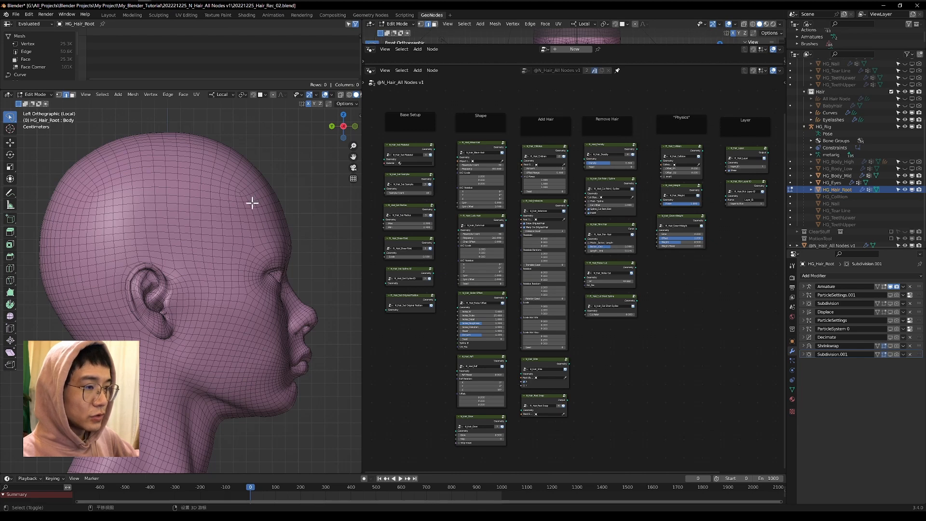
pyautogui.keyDown('alt'); pyautogui.keyDown('shift'); pyautogui.click(240, 201); pyautogui.keyUp('shift'); pyautogui.keyUp('alt')
pyautogui.keyDown('alt'); pyautogui.keyDown('shift'); pyautogui.click(200, 246); pyautogui.keyUp('shift'); pyautogui.keyUp('alt')
pyautogui.keyDown('alt'); pyautogui.keyDown('shift'); pyautogui.click(179, 261); pyautogui.keyUp('shift'); pyautogui.keyUp('alt')
pyautogui.keyDown('alt'); pyautogui.keyDown('shift'); pyautogui.click(114, 287); pyautogui.keyUp('shift'); pyautogui.keyUp('alt')
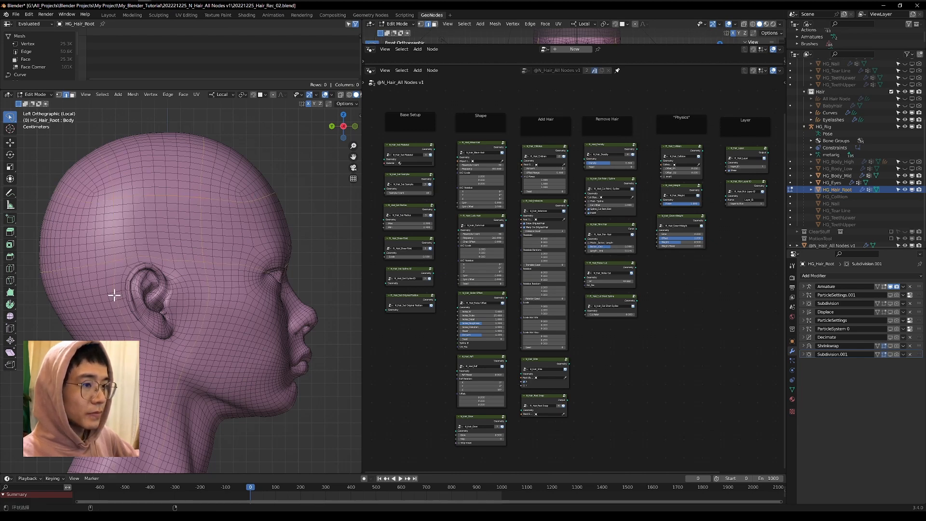
pyautogui.keyDown('alt'); pyautogui.keyDown('shift'); pyautogui.click(109, 309); pyautogui.keyUp('shift'); pyautogui.keyUp('alt')
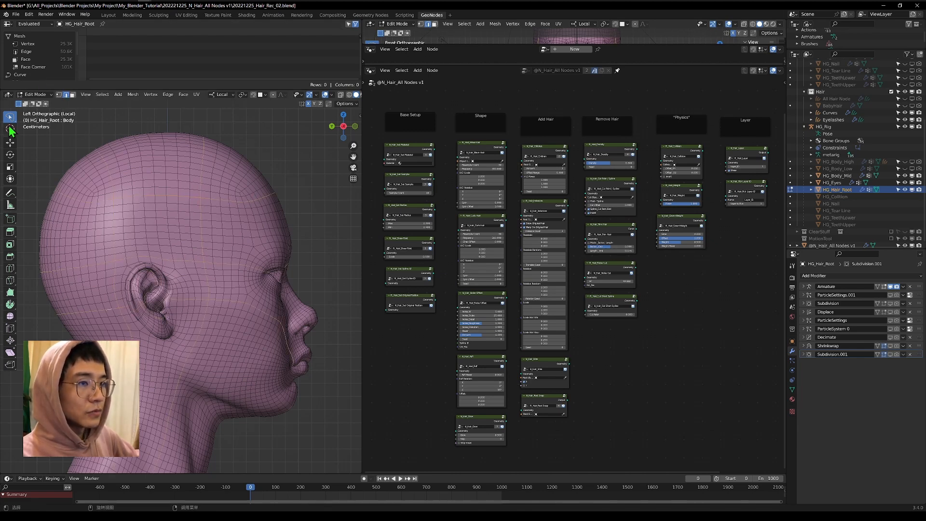
# - Display the mesh as wireframe and lasso away the surplus loop edges so only the hairline outline remains selected
pyautogui.click(349, 95)
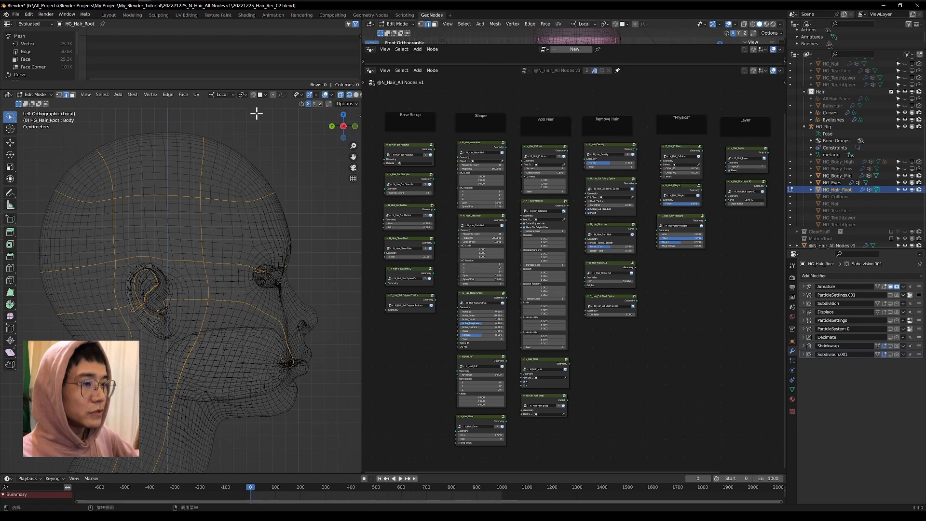
pyautogui.moveTo(79, 168)
pyautogui.keyDown('ctrl'); pyautogui.mouseDown(button='right')
pyautogui.moveTo(114, 161)
pyautogui.moveTo(116, 203)
pyautogui.mouseUp(button='right'); pyautogui.keyUp('ctrl')
pyautogui.press('1')
pyautogui.moveTo(159, 175)
pyautogui.keyDown('ctrl'); pyautogui.keyDown('shift'); pyautogui.mouseDown(button='right')
pyautogui.moveTo(169, 181)
pyautogui.moveTo(134, 240)
pyautogui.moveTo(64, 268)
pyautogui.mouseUp(button='right'); pyautogui.keyUp('shift'); pyautogui.keyUp('ctrl')
# - Select the scalp region enclosed by the hairline outline using Select Loop Inner-Region
pyautogui.moveTo(124, 275)
pyautogui.mouseDown(button='middle')
pyautogui.moveTo(122, 296)
pyautogui.moveTo(158, 312)
pyautogui.moveTo(292, 268)
pyautogui.moveTo(180, 268)
pyautogui.moveTo(225, 306)
pyautogui.mouseUp(button='middle')
pyautogui.click(102, 95)
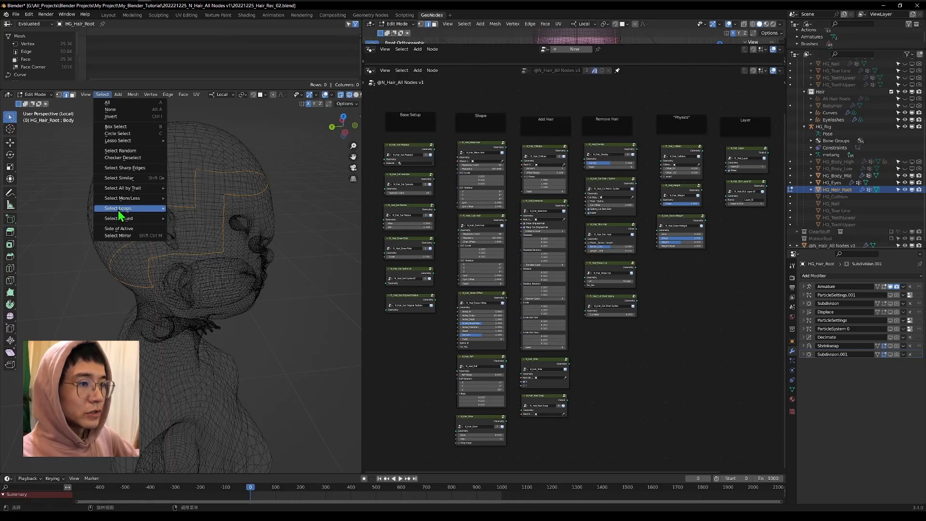
pyautogui.moveTo(120, 210)
pyautogui.click(196, 233)
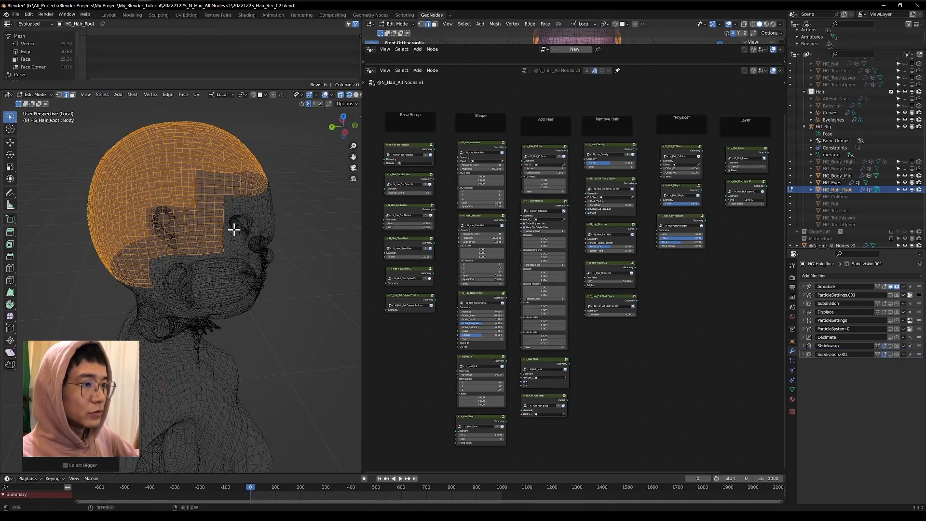
# - Invert the scalp selection and delete the edges of the rest of the body mesh
pyautogui.moveTo(235, 228); pyautogui.dragTo(175, 194, button='middle')
pyautogui.click(103, 95)
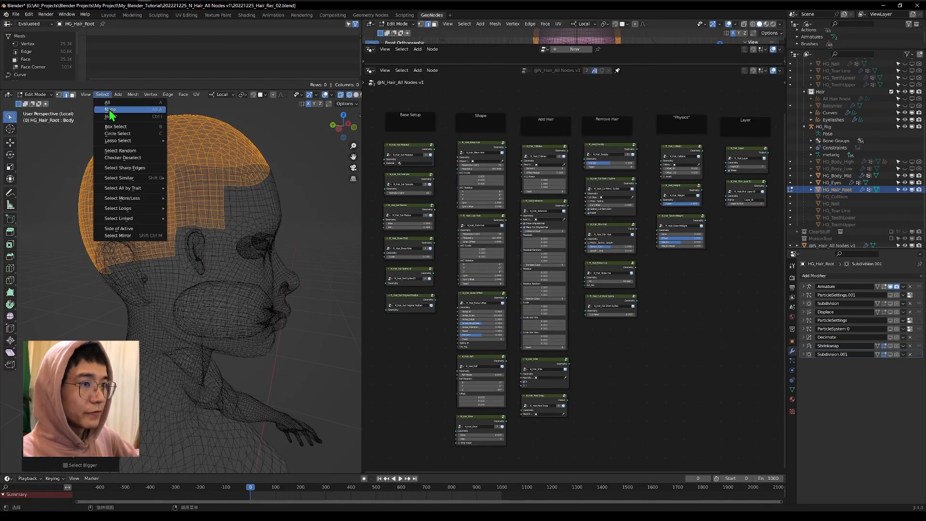
pyautogui.click(110, 117)
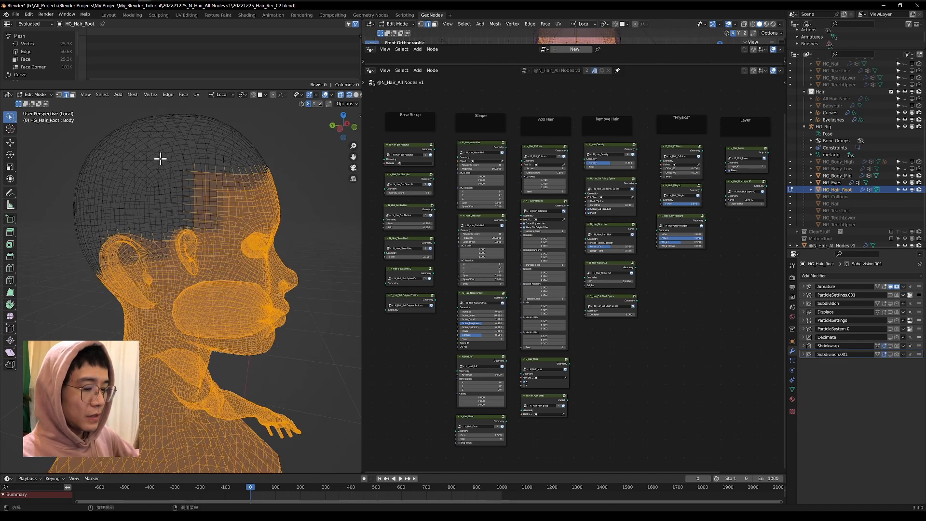
pyautogui.press('x')
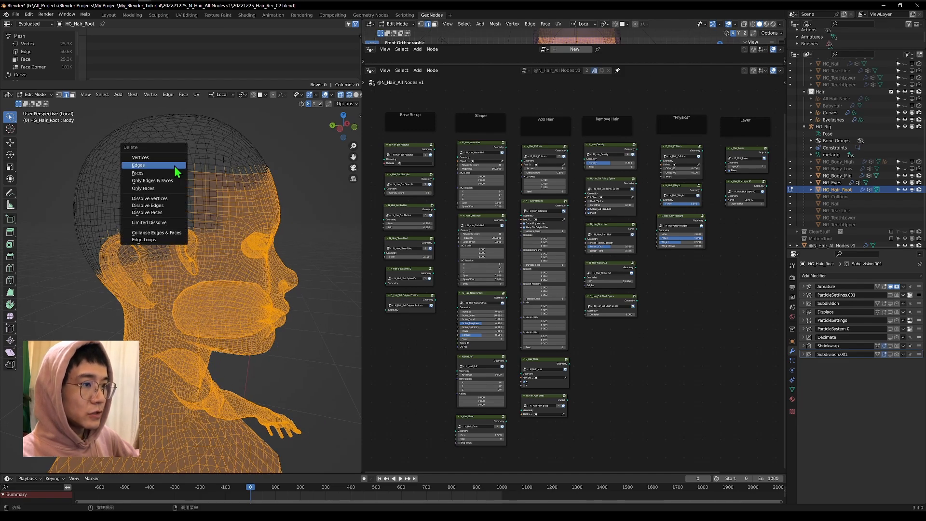
pyautogui.click(177, 166)
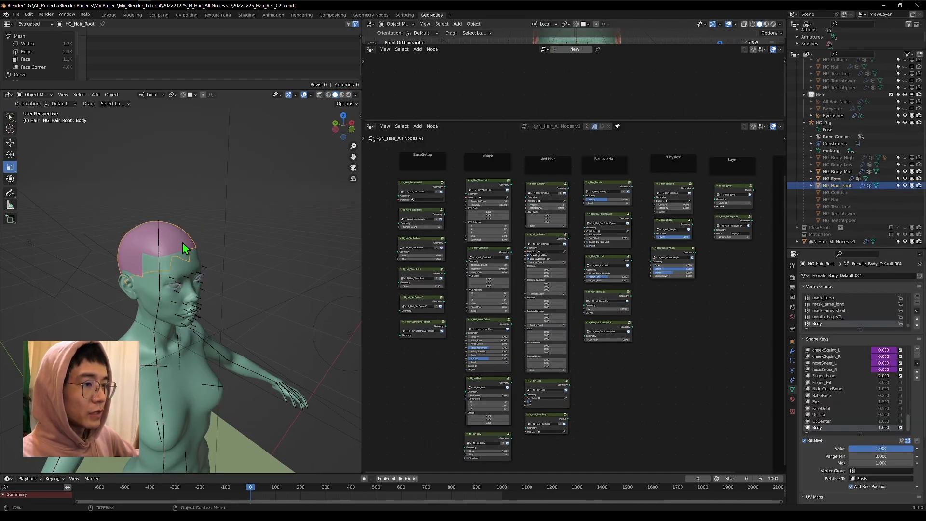
# - Try rotating the rig's head bone in Pose Mode to test whether the scalp mesh follows the head
pyautogui.moveTo(182, 242); pyautogui.dragTo(182, 254, button='middle')
pyautogui.scroll(3, 173, 247)
pyautogui.click(143, 241)
pyautogui.click(34, 94)
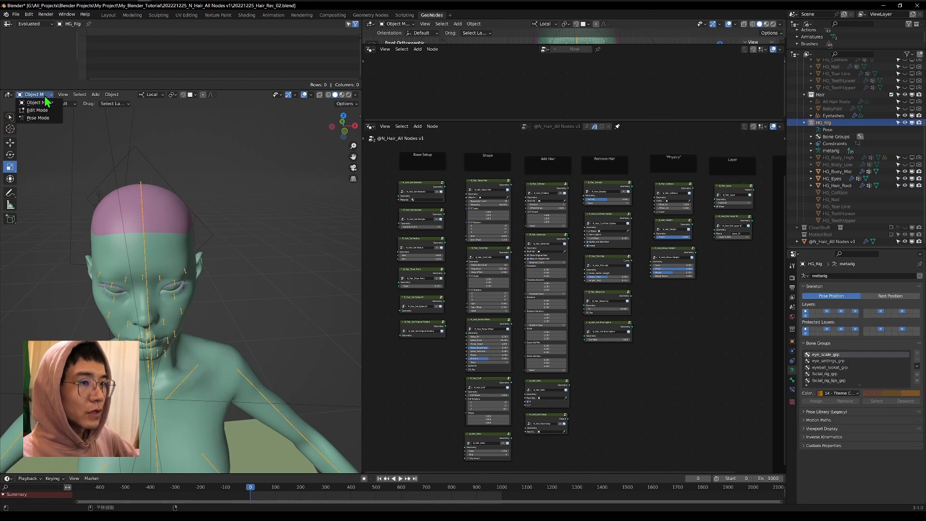
pyautogui.click(38, 117)
pyautogui.click(148, 248)
pyautogui.press('r')
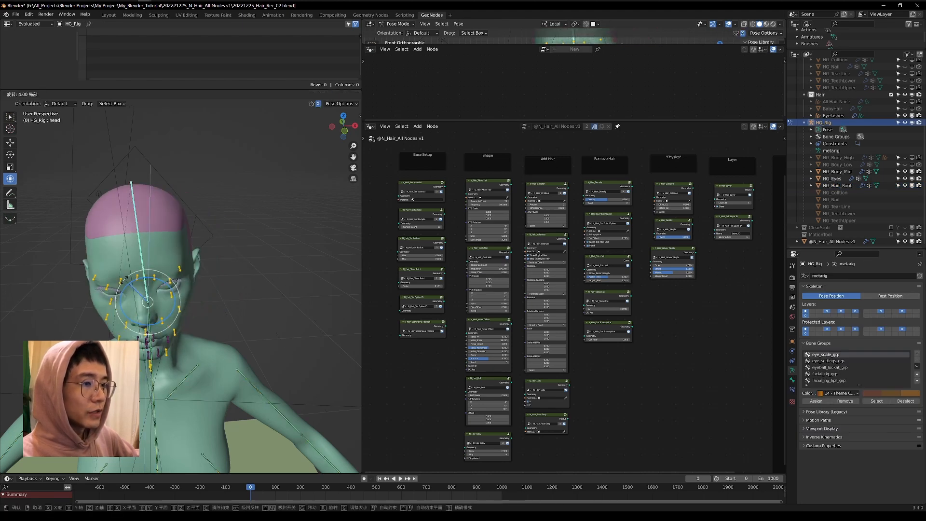
pyautogui.click(147, 214)
pyautogui.moveTo(146, 214); pyautogui.dragTo(224, 242, button='middle')
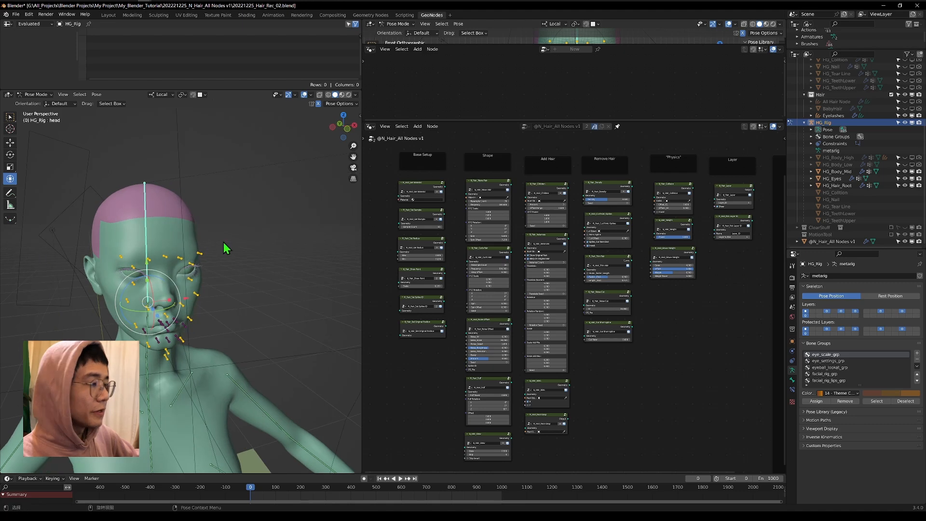
pyautogui.moveTo(197, 205); pyautogui.dragTo(166, 195, button='middle')
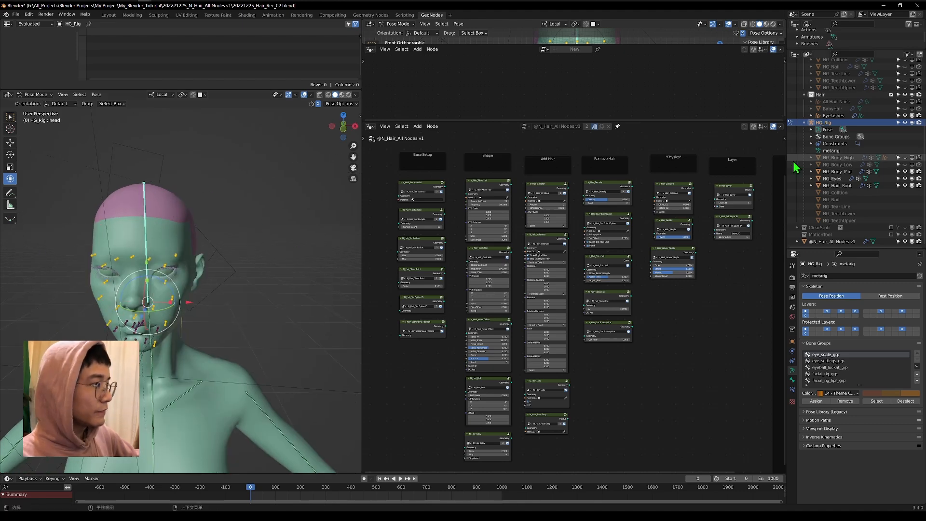
# - Set the rig to Rest Position and reselect the HG_Hair_Root scalp mesh in Object Mode
pyautogui.click(890, 297)
pyautogui.moveTo(236, 242); pyautogui.dragTo(263, 219, button='middle')
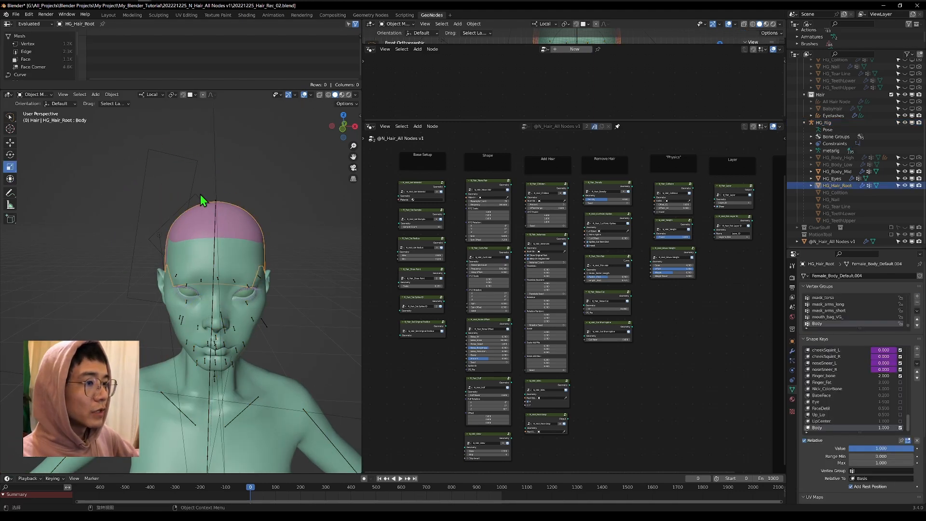
pyautogui.moveTo(144, 245); pyautogui.dragTo(188, 247, button='middle')
pyautogui.moveTo(235, 222); pyautogui.dragTo(128, 155, button='middle')
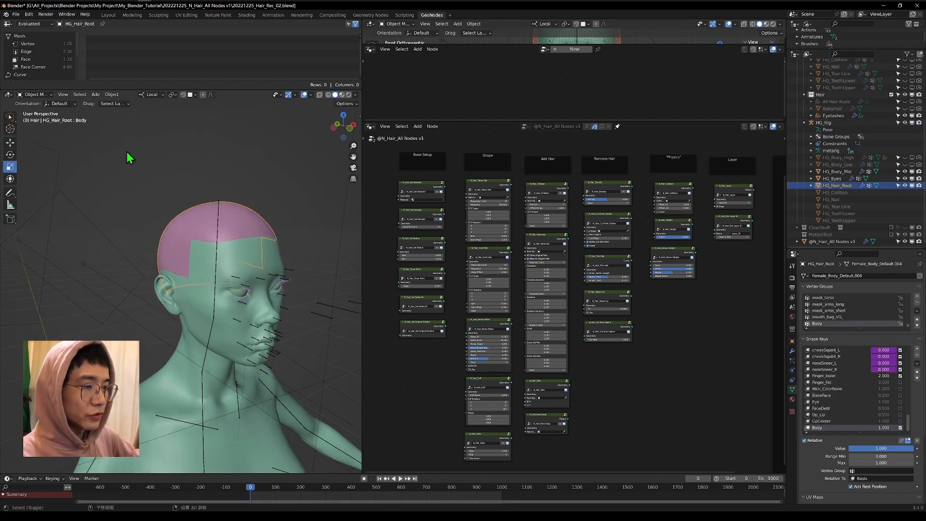
# - Add an empty hair curves object to the HG_Hair_Root scalp mesh and reveal the objects parented under HG_Hair_Root
pyautogui.hotkey('shift', 'a')
pyautogui.moveTo(128, 170)
pyautogui.click(180, 212)
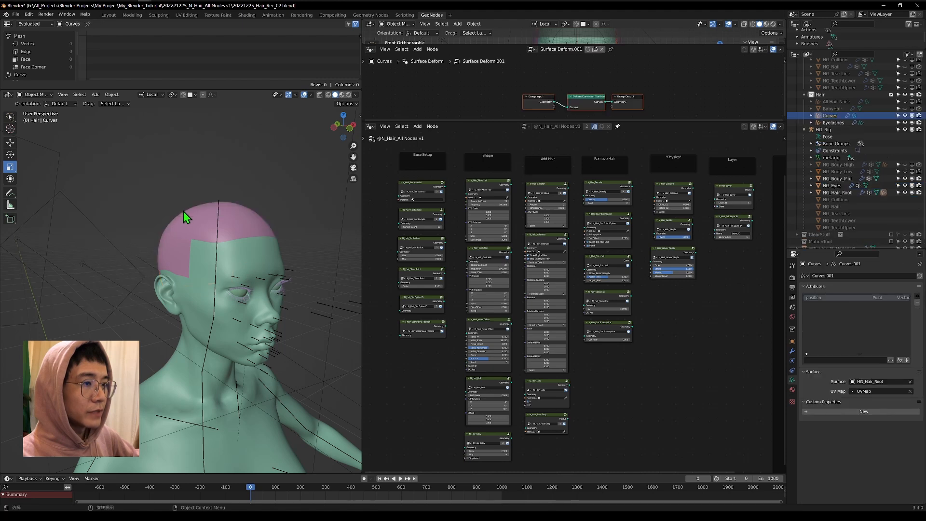
pyautogui.moveTo(182, 210); pyautogui.dragTo(189, 207, button='middle')
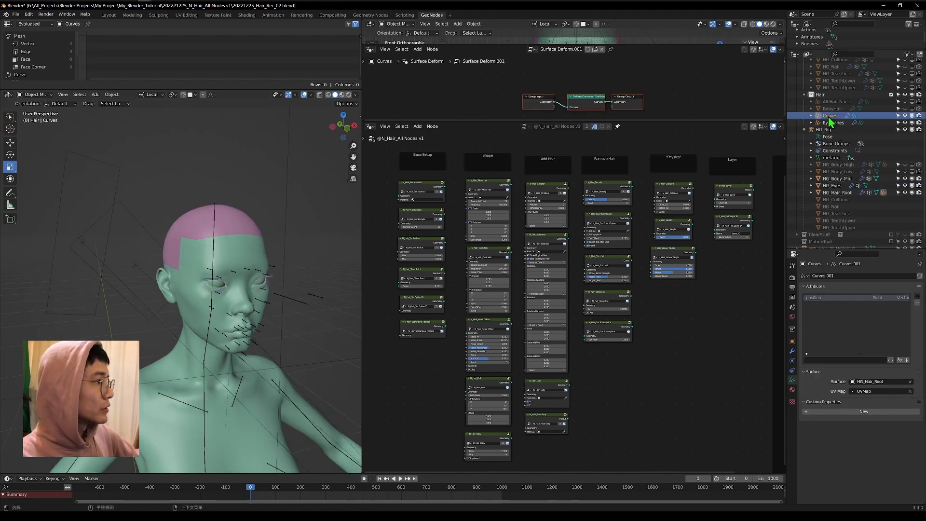
pyautogui.click(811, 192)
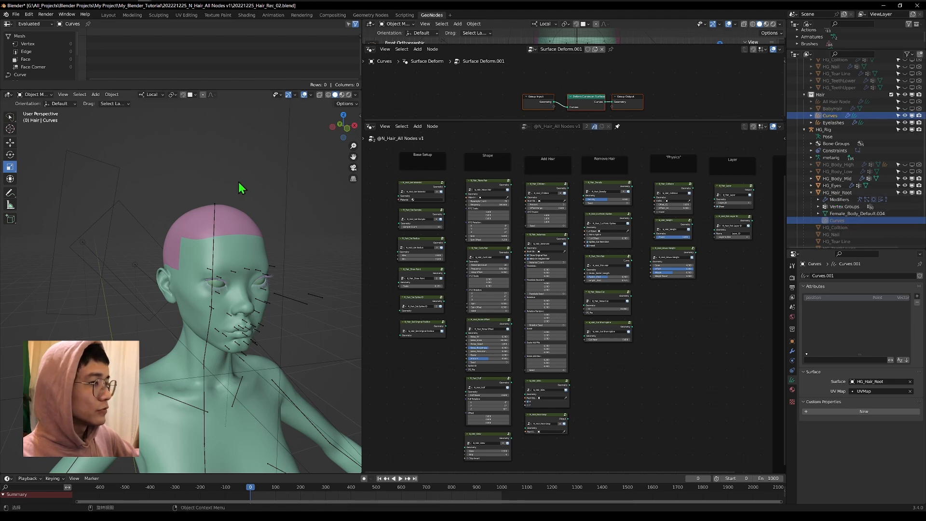
# - Rename the new hair curves object as Hair_01
pyautogui.moveTo(238, 182); pyautogui.dragTo(210, 175, button='middle')
pyautogui.doubleClick(831, 116)
pyautogui.scroll(3, 837, 119)
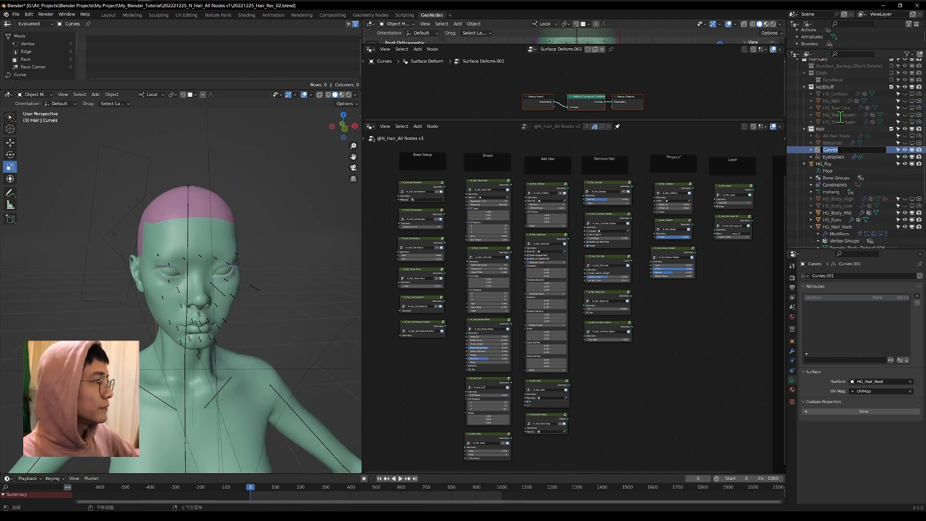
pyautogui.write('Hair_01')
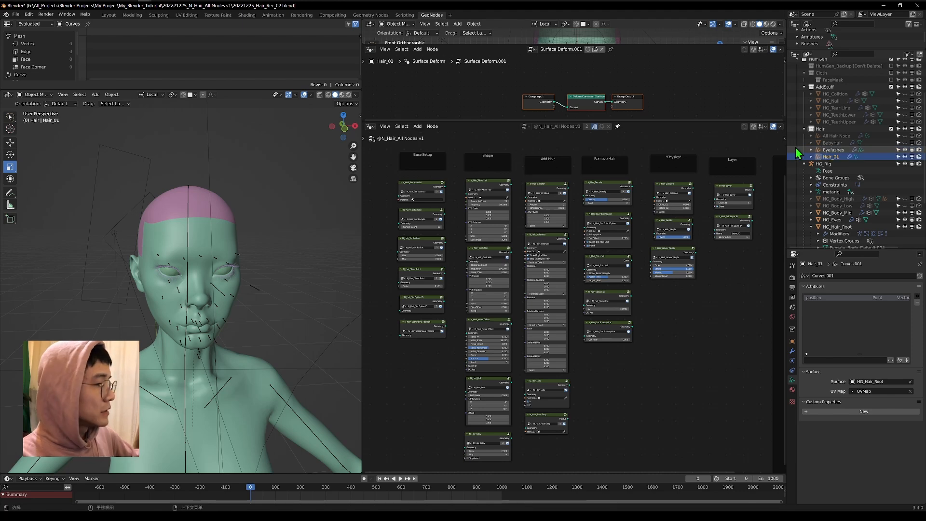
pyautogui.press('Return')
# - Plant individual hair strands across the top of the scalp with the Add brush in Sculpt Mode and return to Object Mode
pyautogui.click(33, 95)
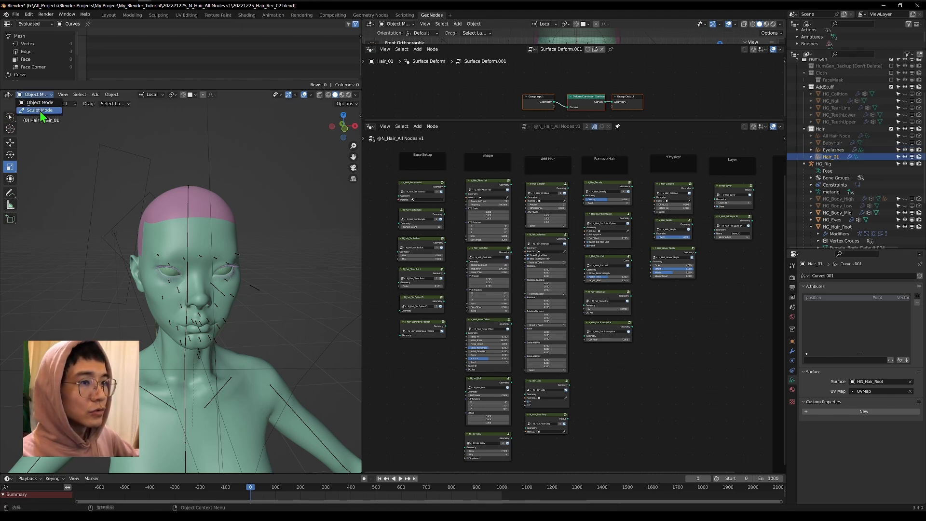
pyautogui.click(41, 110)
pyautogui.moveTo(188, 208)
pyautogui.mouseDown(button='middle')
pyautogui.moveTo(174, 231)
pyautogui.moveTo(201, 237)
pyautogui.moveTo(192, 236)
pyautogui.mouseUp(button='middle')
pyautogui.click(9, 131)
pyautogui.scroll(-2, 189, 235)
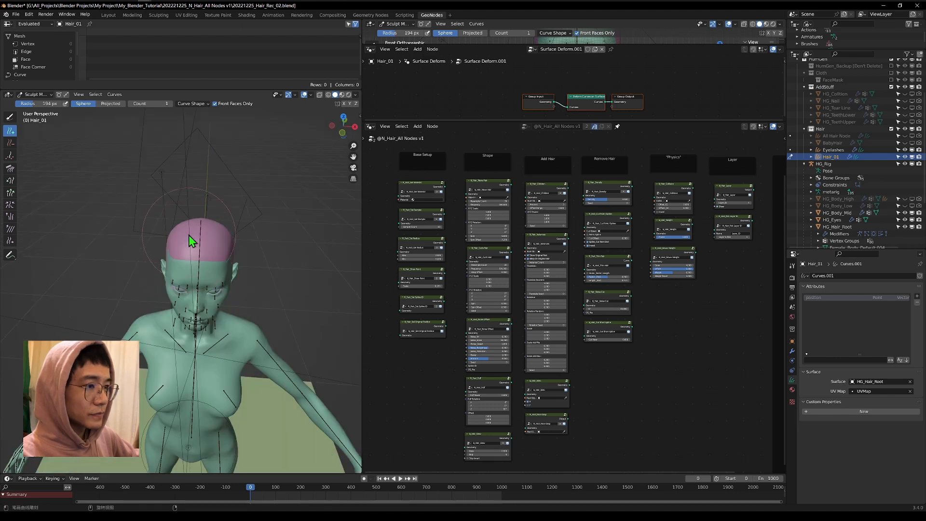
pyautogui.click(192, 236)
pyautogui.click(184, 249)
pyautogui.click(181, 248)
pyautogui.click(192, 245)
pyautogui.click(189, 242)
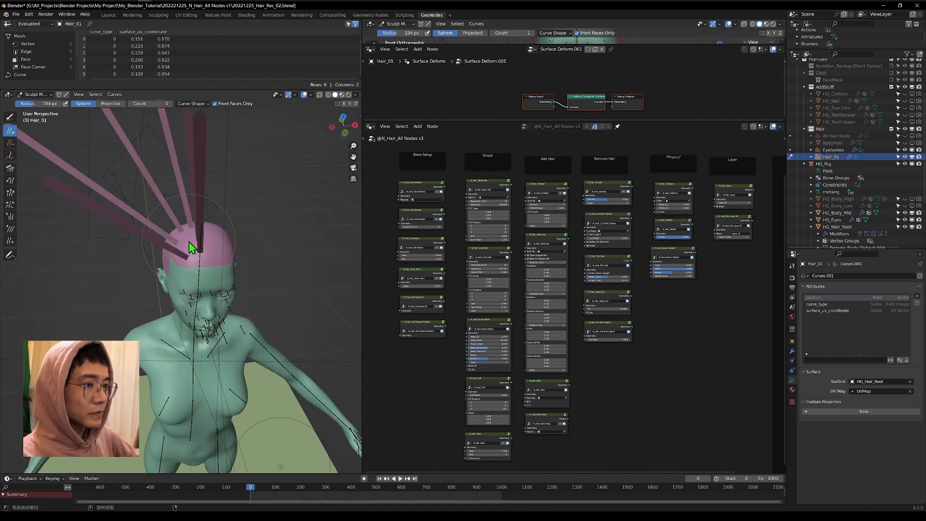
pyautogui.moveTo(189, 241); pyautogui.dragTo(186, 237)
pyautogui.moveTo(323, 243); pyautogui.dragTo(221, 265, button='middle')
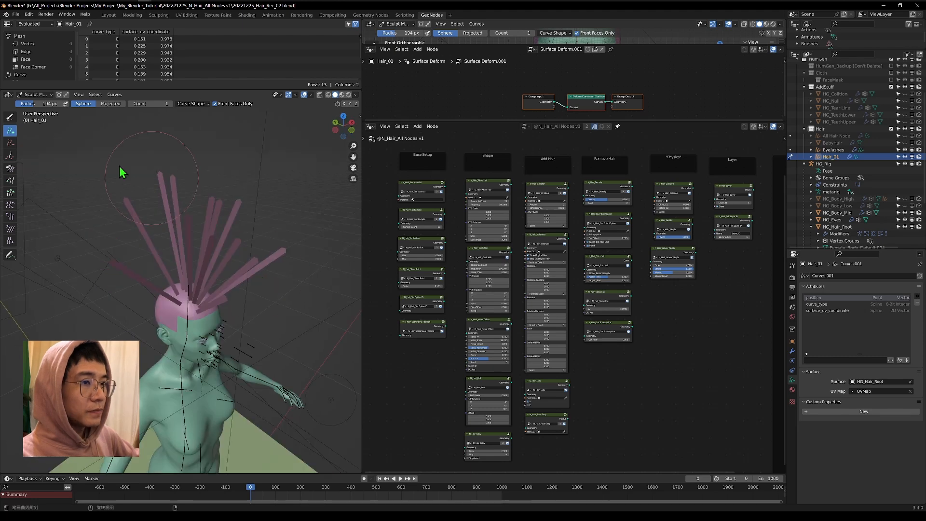
pyautogui.click(29, 96)
pyautogui.click(36, 105)
pyautogui.moveTo(138, 178); pyautogui.dragTo(114, 179, button='middle')
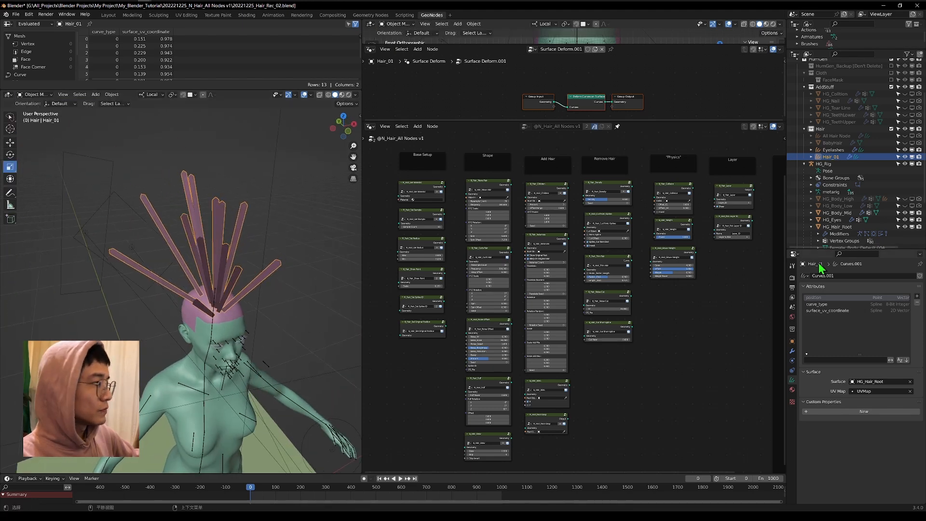
# - Add a Geometry Nodes modifier to Hair_01 and assign it the N_Hair_Set Radius node group
pyautogui.click(793, 351)
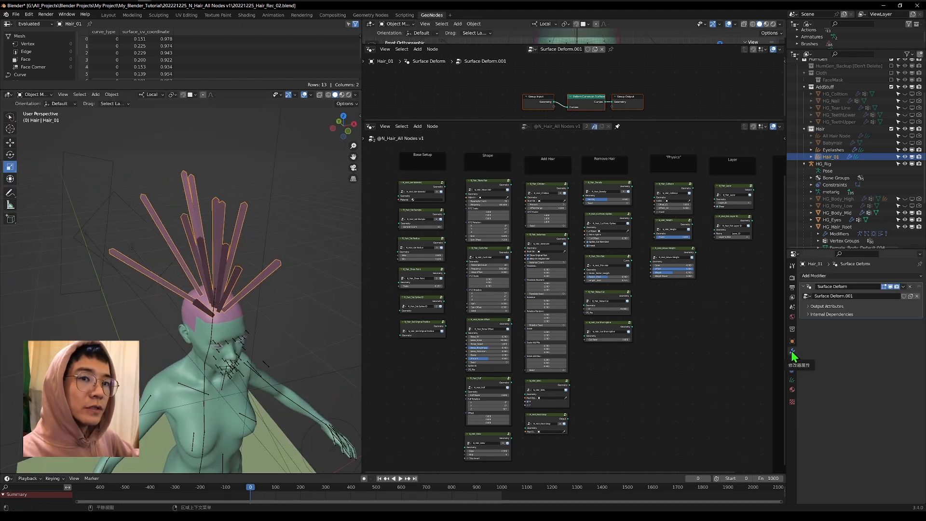
pyautogui.moveTo(225, 286); pyautogui.dragTo(201, 282, button='middle')
pyautogui.click(825, 276)
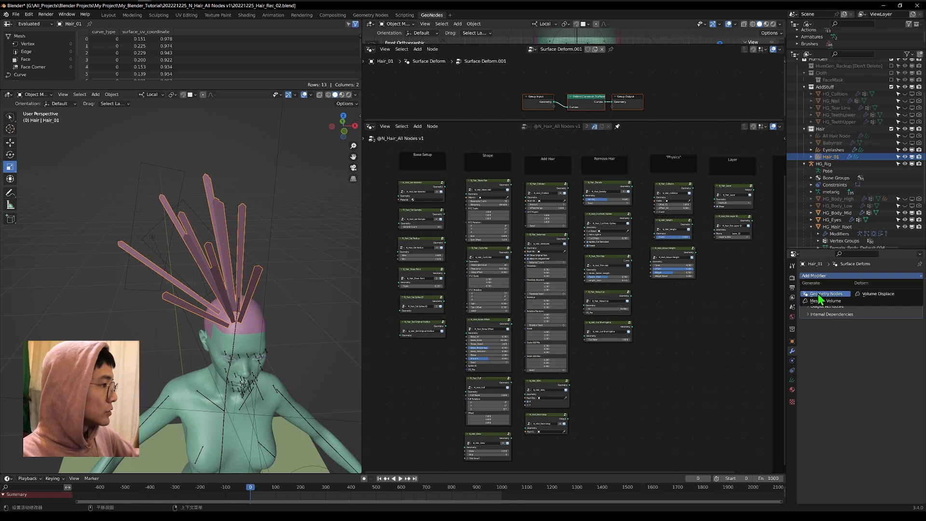
pyautogui.click(819, 295)
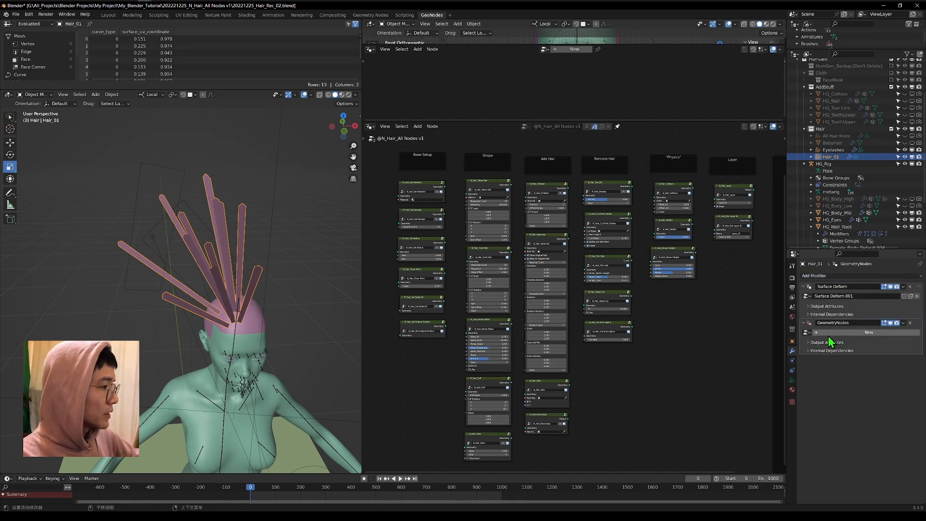
pyautogui.click(807, 332)
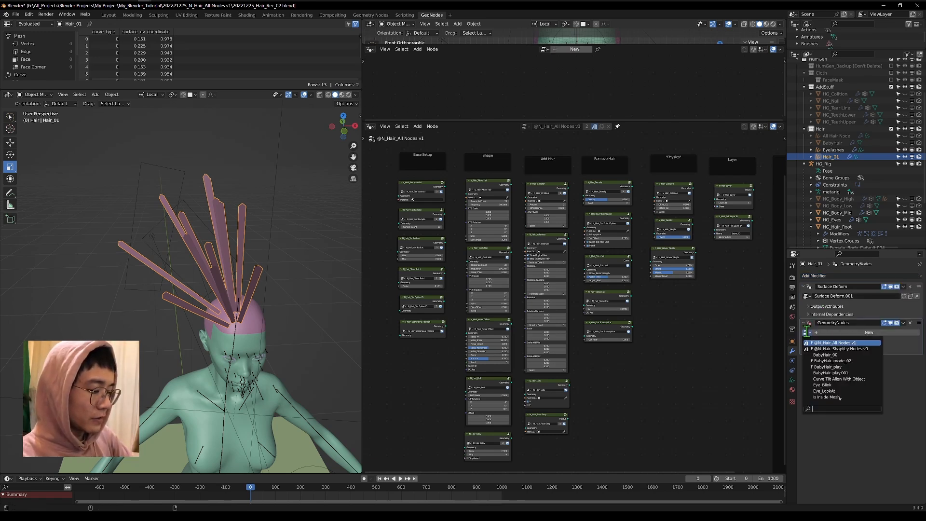
pyautogui.write('Set')
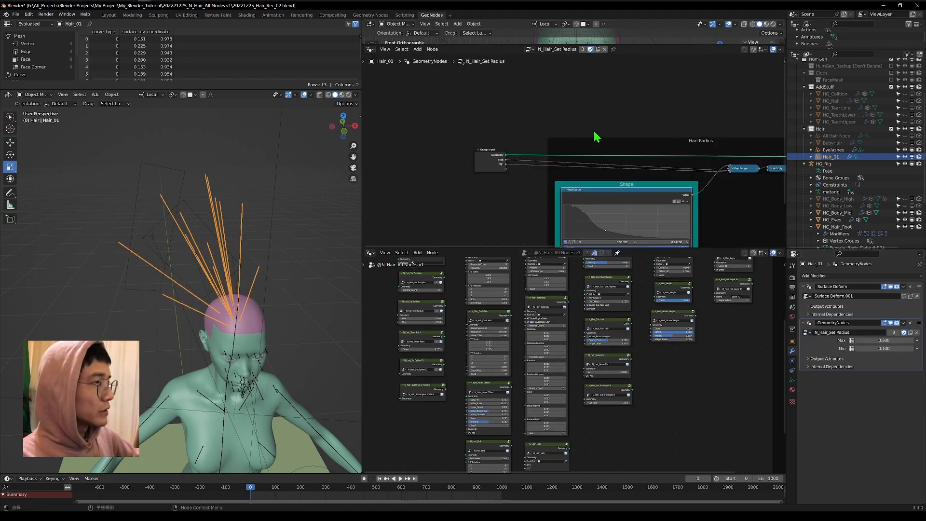
# - Examine the N_Hair_Set Radius node tree and the thickness of the hair strands on the head
pyautogui.scroll(-3, 666, 118)
pyautogui.moveTo(665, 117); pyautogui.dragTo(508, 75, button='middle')
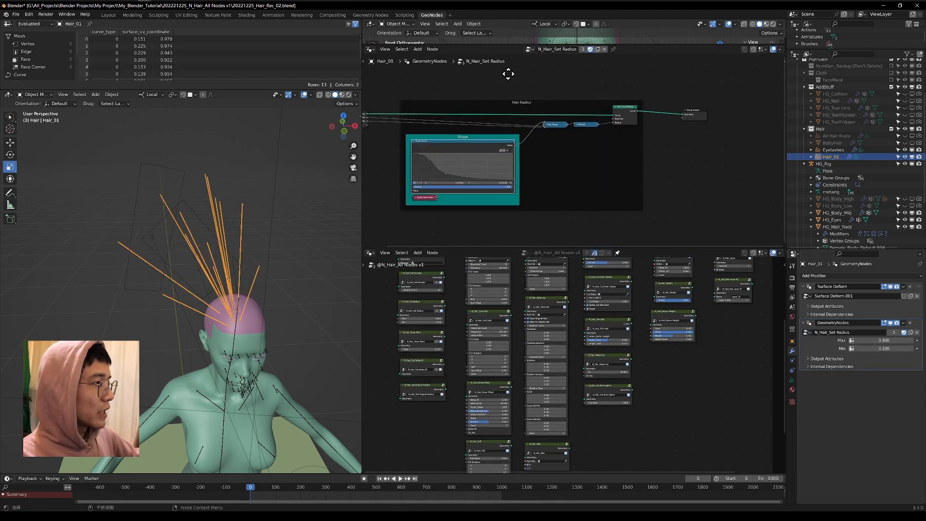
pyautogui.scroll(-2, 544, 99)
pyautogui.moveTo(545, 99); pyautogui.dragTo(581, 95, button='middle')
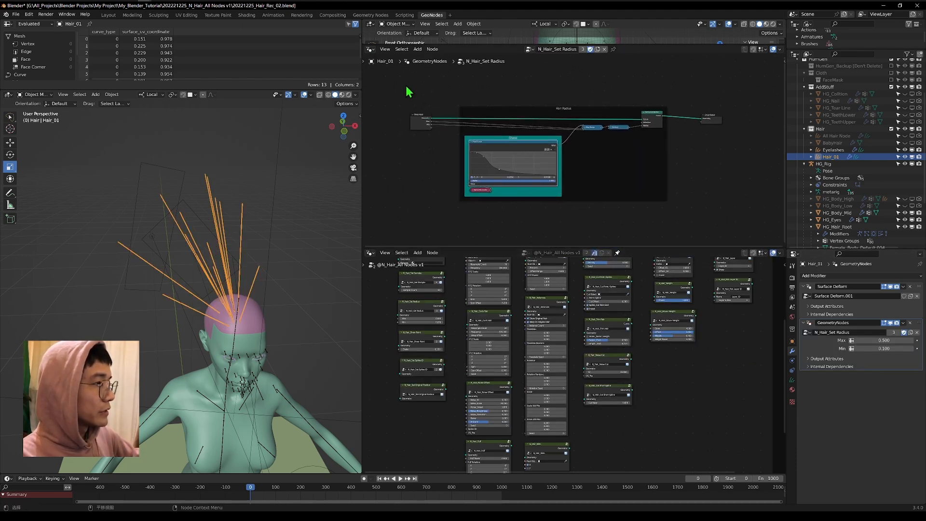
pyautogui.moveTo(405, 78); pyautogui.dragTo(757, 253)
pyautogui.click(612, 103)
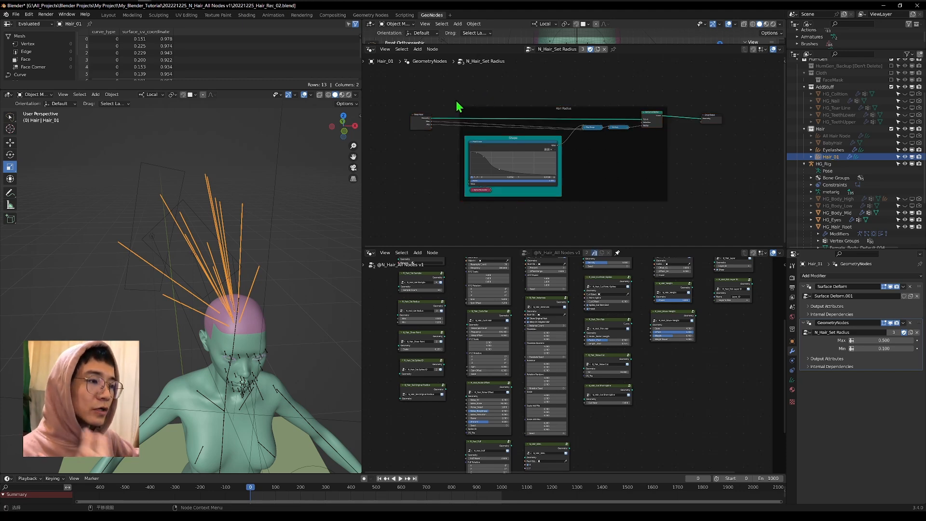
pyautogui.moveTo(269, 252); pyautogui.dragTo(252, 249, button='middle')
pyautogui.scroll(4, 245, 229)
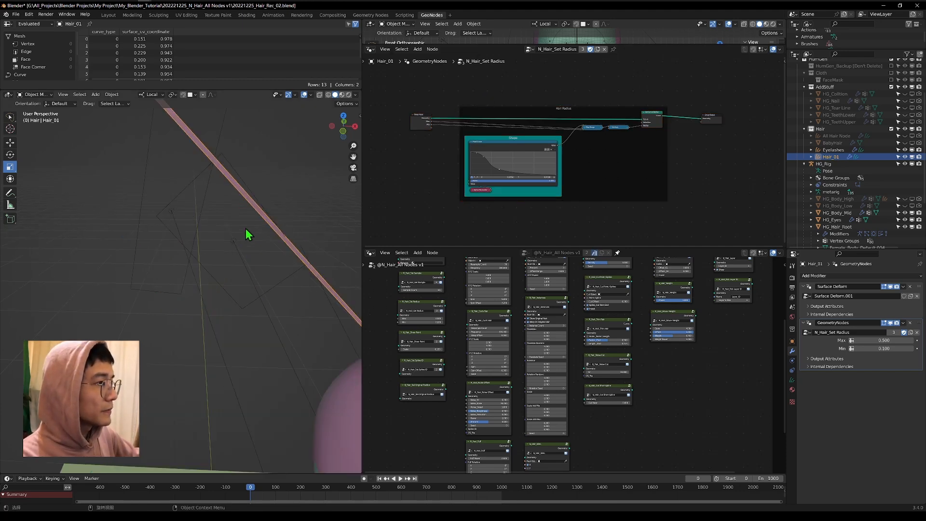
pyautogui.scroll(-8, 247, 235)
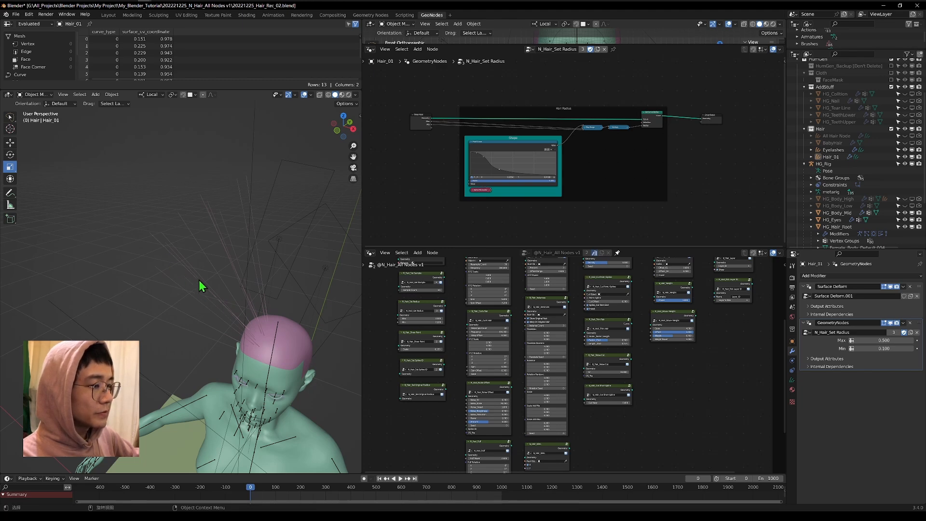
pyautogui.moveTo(200, 285); pyautogui.dragTo(241, 246, button='middle')
# - Rename the new Geometry Nodes modifier to match its node group, N_Hair_Set Radius
pyautogui.click(855, 332)
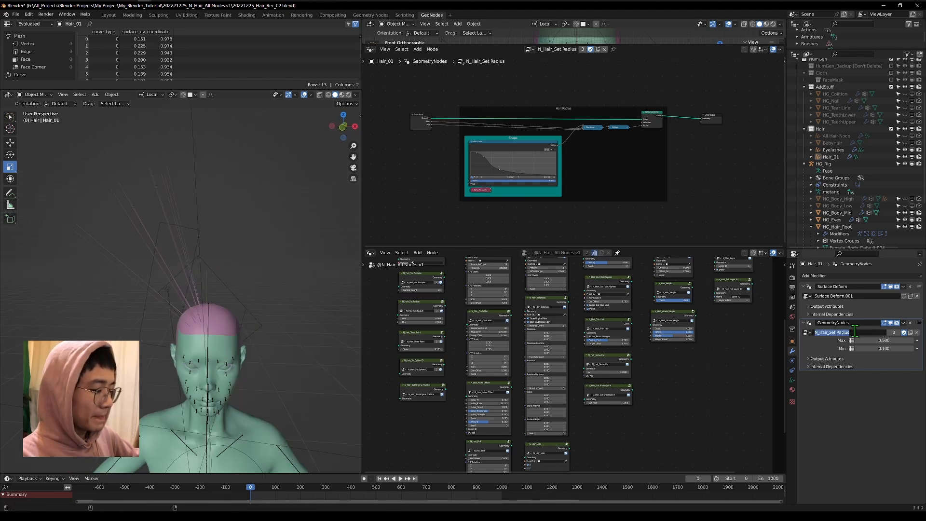
pyautogui.hotkey('ctrl', 'c')
pyautogui.doubleClick(849, 322)
pyautogui.moveTo(856, 322); pyautogui.dragTo(752, 317)
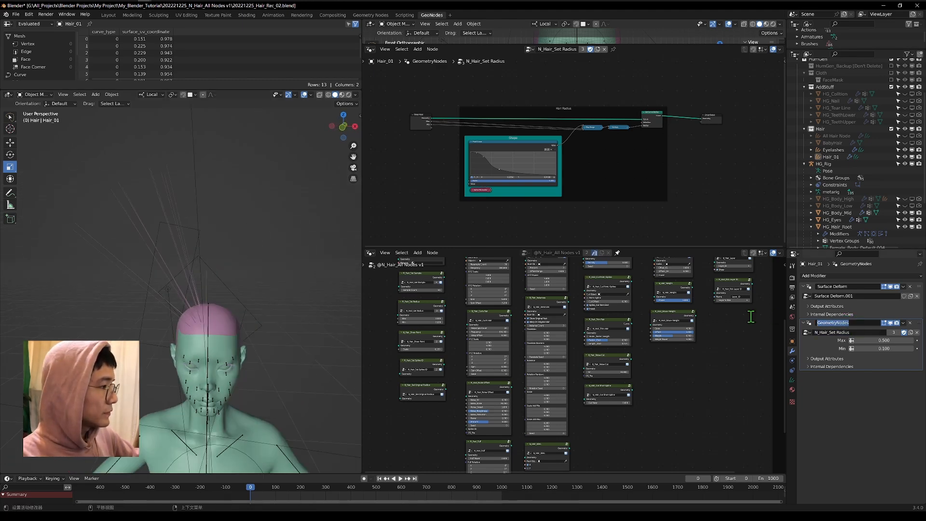
pyautogui.hotkey('ctrl', 'v')
pyautogui.press('Return')
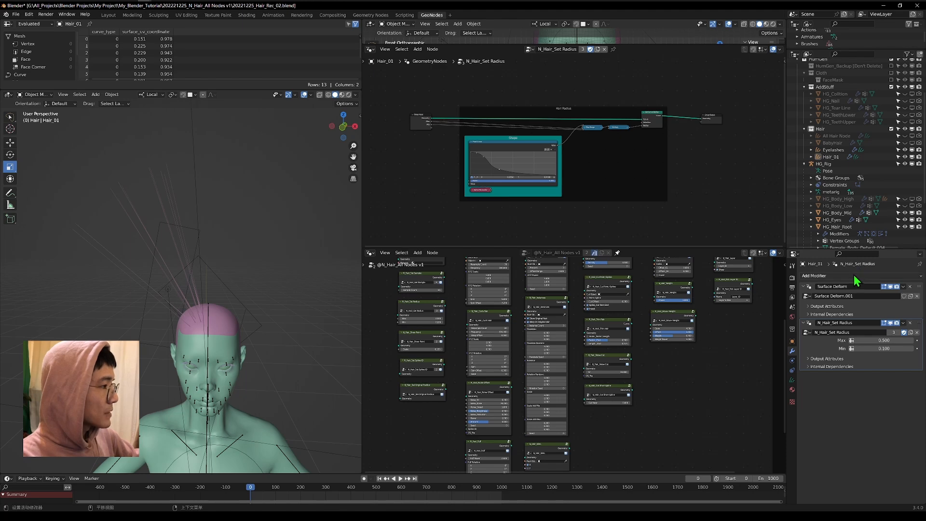
# - Add another Geometry Nodes modifier to Hair_01 and assign it the N_Hair_Show Point node group
pyautogui.click(834, 275)
pyautogui.click(829, 294)
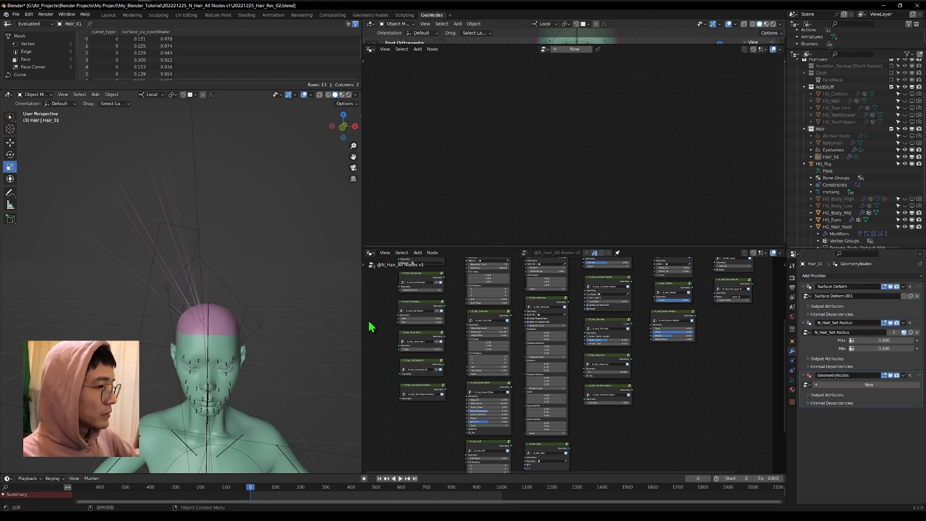
pyautogui.scroll(2, 372, 324)
pyautogui.moveTo(463, 328); pyautogui.dragTo(538, 392, button='middle')
pyautogui.moveTo(510, 291); pyautogui.dragTo(503, 322, button='middle')
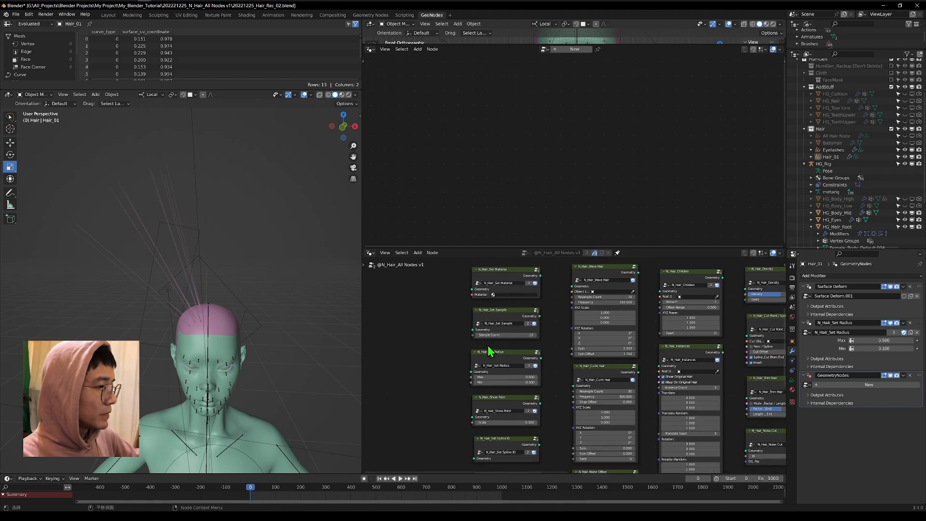
pyautogui.moveTo(502, 366); pyautogui.dragTo(480, 278, button='middle')
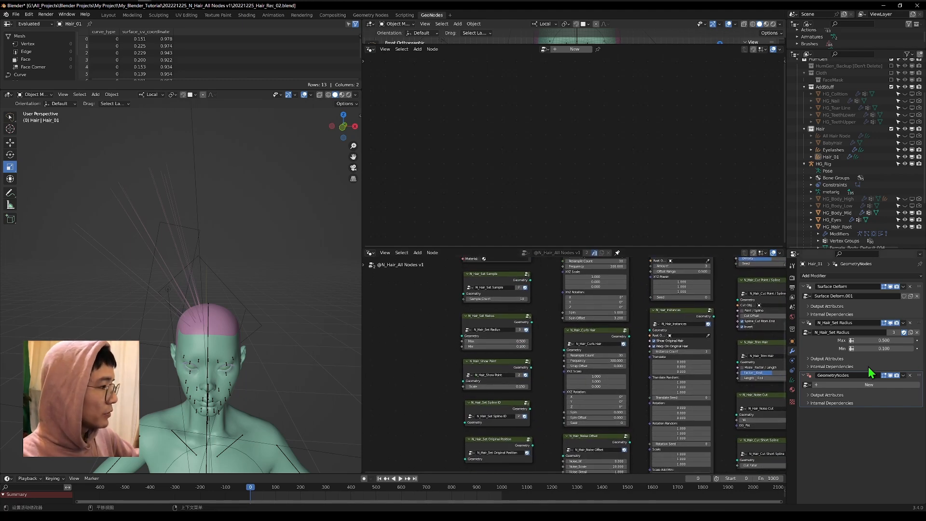
pyautogui.click(806, 384)
pyautogui.click(825, 464)
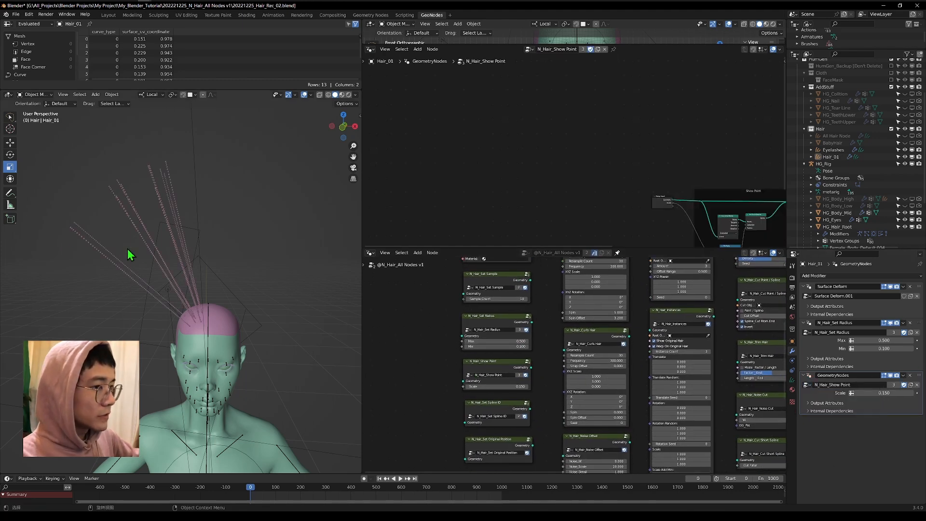
# - Comb the hair strands outward and down toward one side of the head with the Comb brush in Sculpt Mode
pyautogui.scroll(5, 173, 246)
pyautogui.scroll(-4, 181, 253)
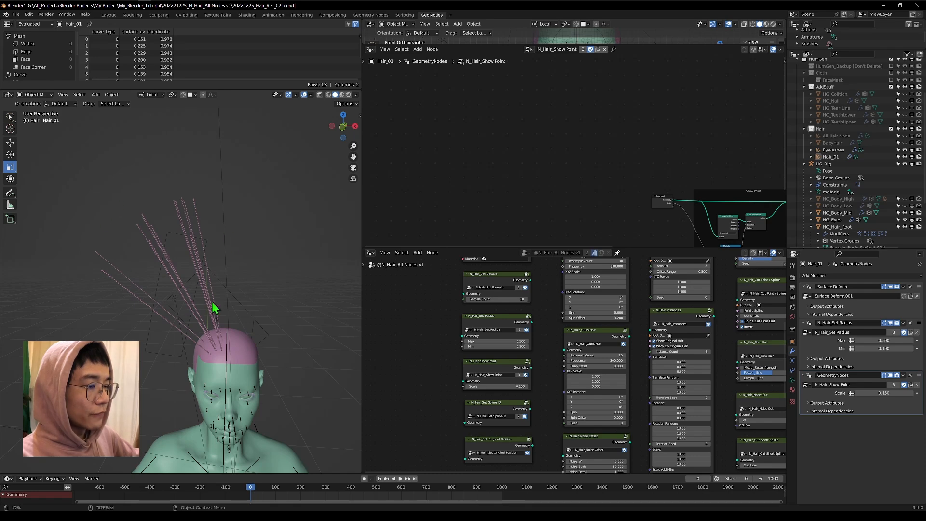
pyautogui.moveTo(215, 310)
pyautogui.mouseDown(button='middle')
pyautogui.moveTo(83, 320)
pyautogui.moveTo(114, 331)
pyautogui.moveTo(211, 317)
pyautogui.mouseUp(button='middle')
pyautogui.scroll(5, 209, 317)
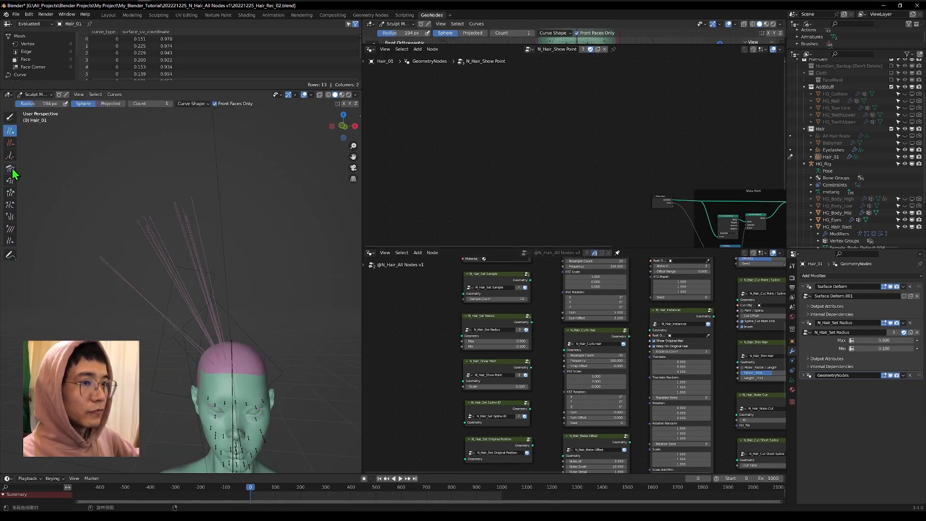
pyautogui.click(10, 168)
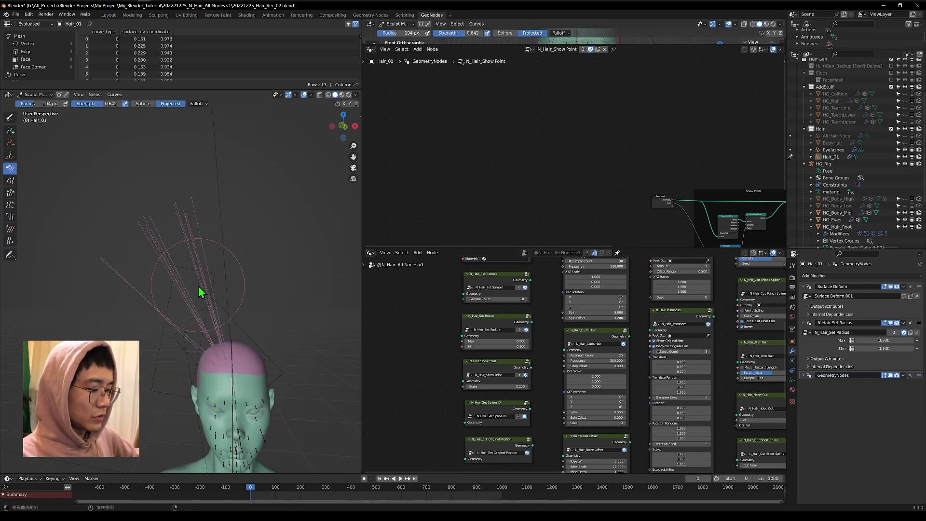
pyautogui.moveTo(200, 289)
pyautogui.mouseDown()
pyautogui.moveTo(222, 299)
pyautogui.moveTo(140, 369)
pyautogui.mouseUp()
pyautogui.scroll(6, 198, 327)
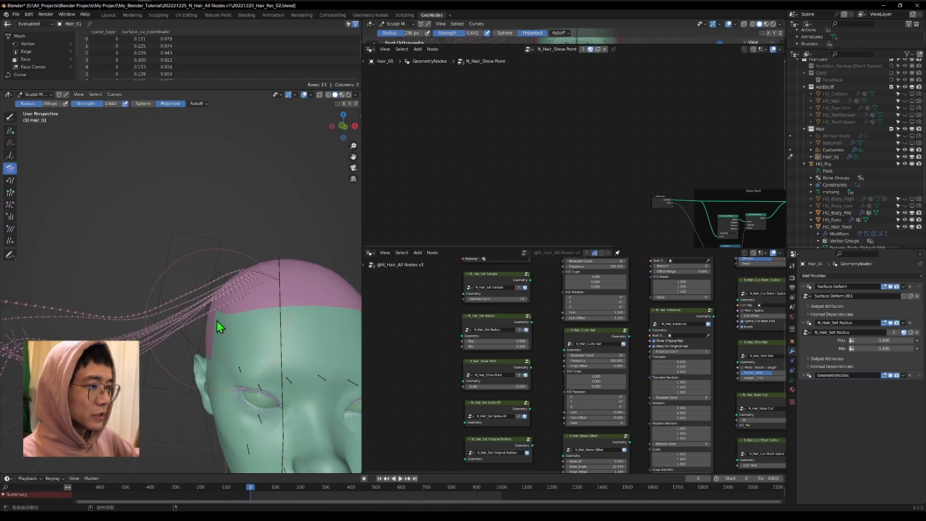
pyautogui.scroll(-6, 191, 317)
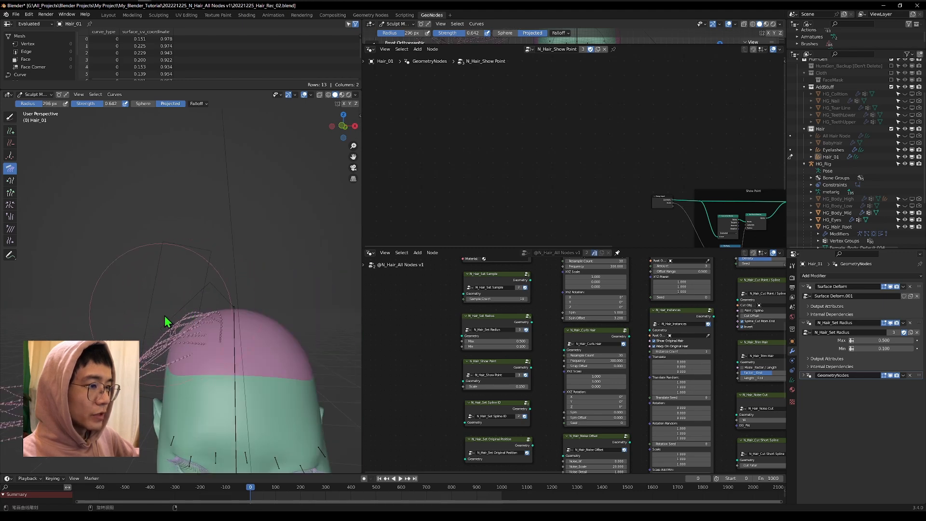
pyautogui.moveTo(163, 285); pyautogui.dragTo(130, 322)
# - Reduce the Comb brush radius to 81 px and undo the last combing stroke
pyautogui.press('f')
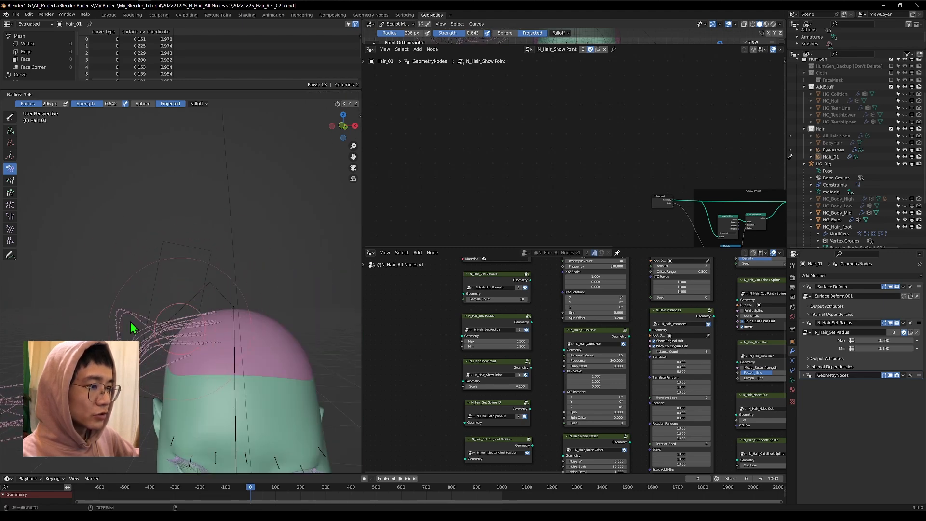
pyautogui.click(129, 322)
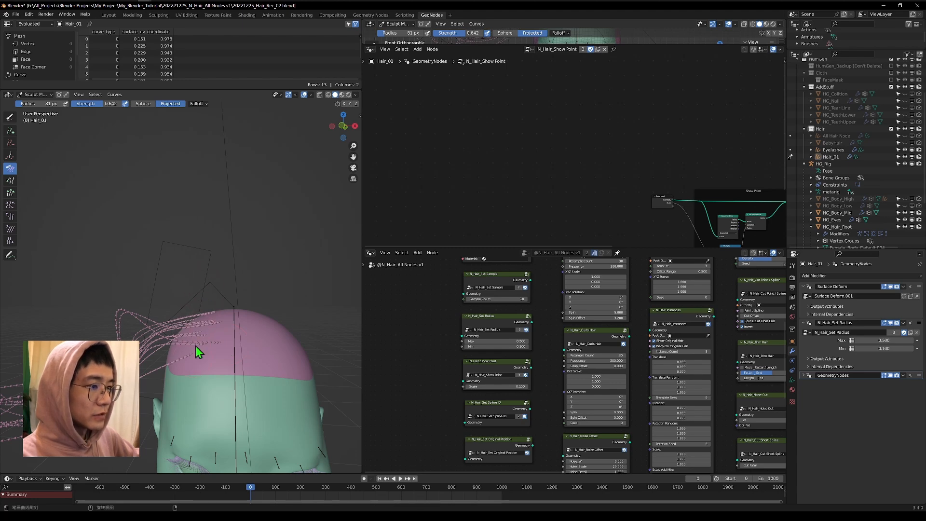
pyautogui.hotkey('ctrl', 'z')
# - Set the Cycles curves viewport display's Additional Subdivision to 3, test-combing the strands near the crown
pyautogui.click(792, 278)
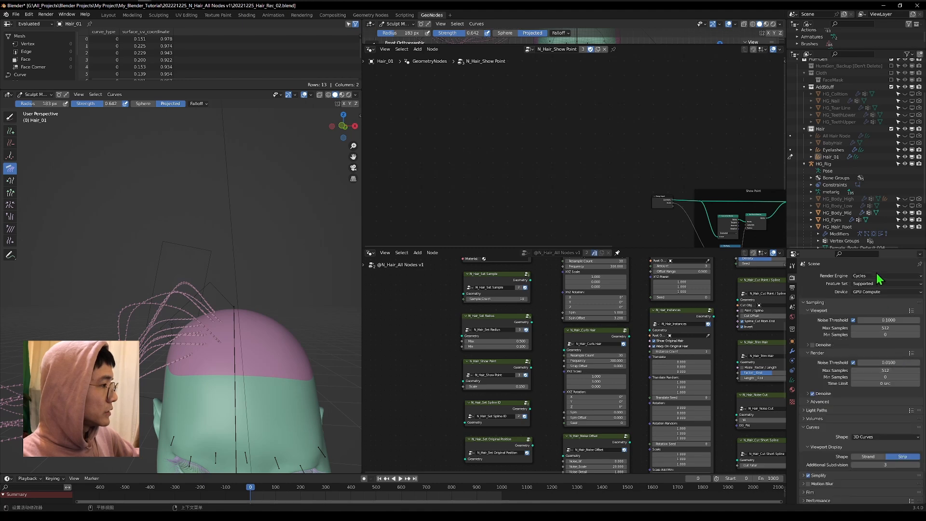
pyautogui.scroll(-3, 863, 314)
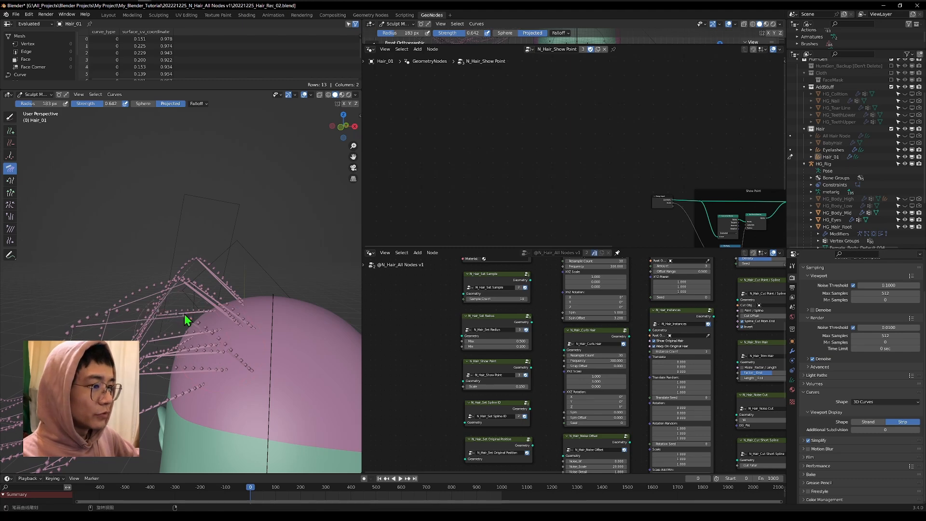
pyautogui.moveTo(188, 320)
pyautogui.mouseDown()
pyautogui.moveTo(209, 279)
pyautogui.moveTo(194, 305)
pyautogui.moveTo(199, 262)
pyautogui.moveTo(222, 263)
pyautogui.moveTo(208, 308)
pyautogui.mouseUp()
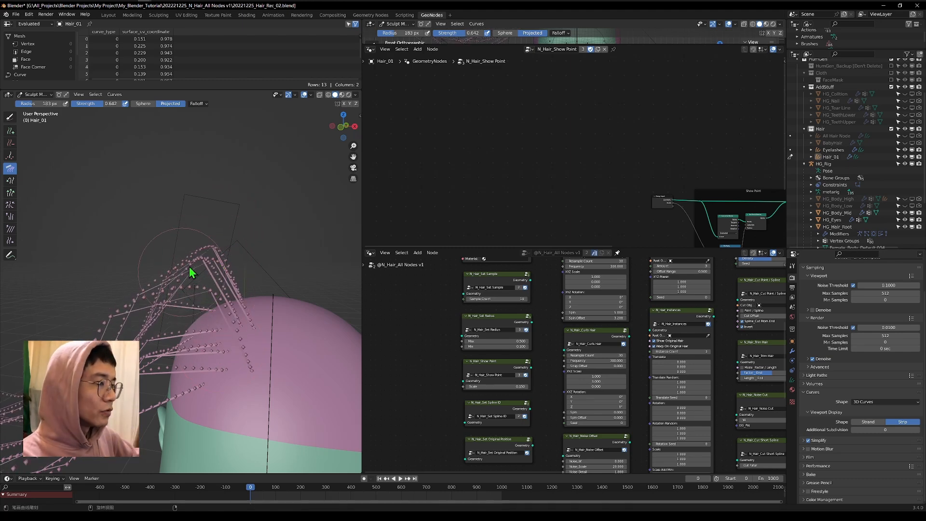
pyautogui.moveTo(191, 269)
pyautogui.mouseDown()
pyautogui.moveTo(209, 261)
pyautogui.moveTo(216, 273)
pyautogui.mouseUp()
pyautogui.moveTo(863, 430); pyautogui.dragTo(915, 428)
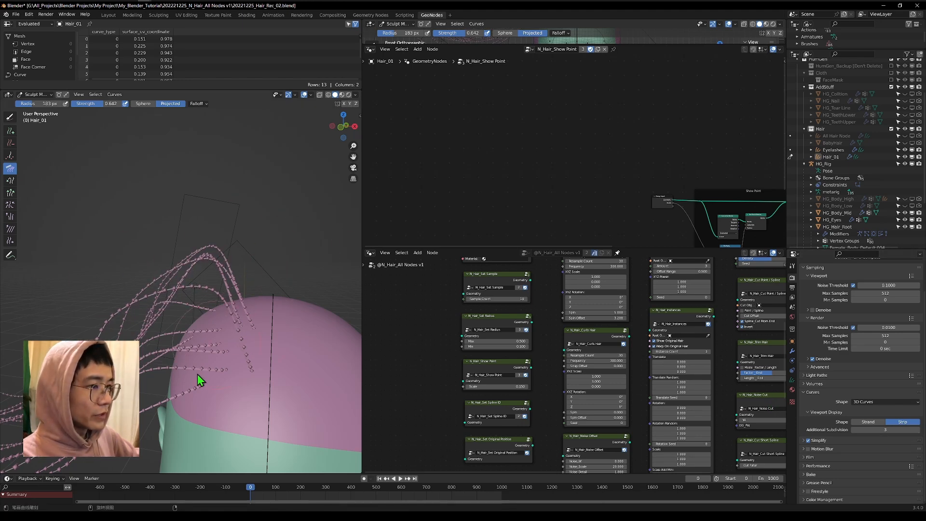
pyautogui.moveTo(198, 375)
pyautogui.mouseDown()
pyautogui.moveTo(241, 290)
pyautogui.moveTo(213, 305)
pyautogui.moveTo(201, 297)
pyautogui.mouseUp()
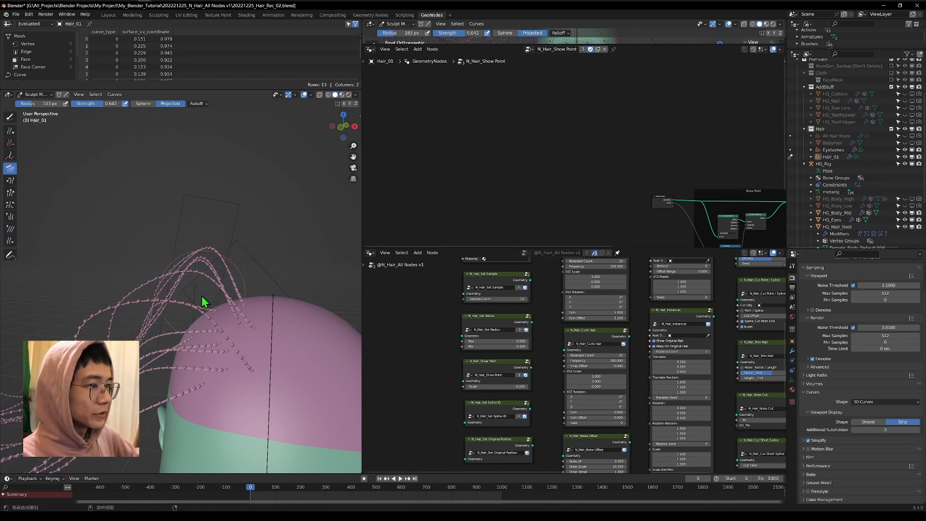
# - Rename the last modifier of Hair_01 to N_Hair_Show Point
pyautogui.click(791, 380)
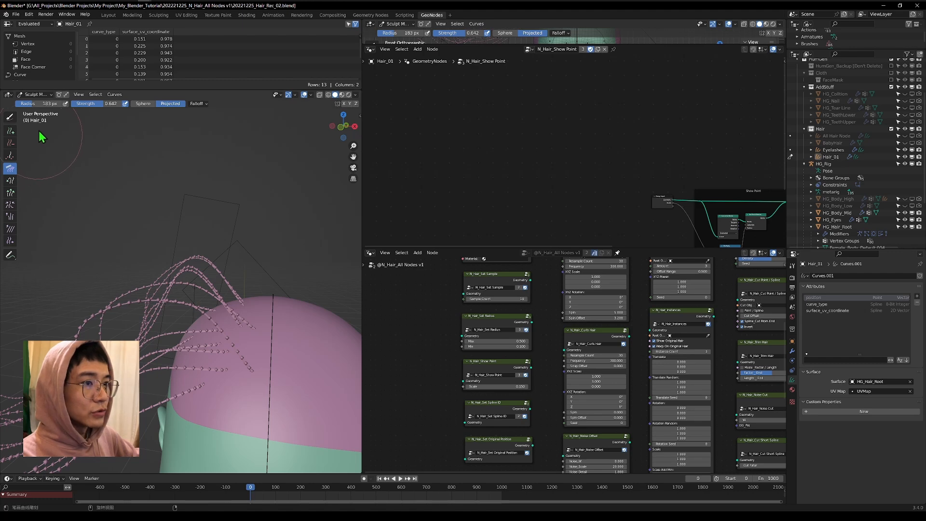
pyautogui.click(792, 351)
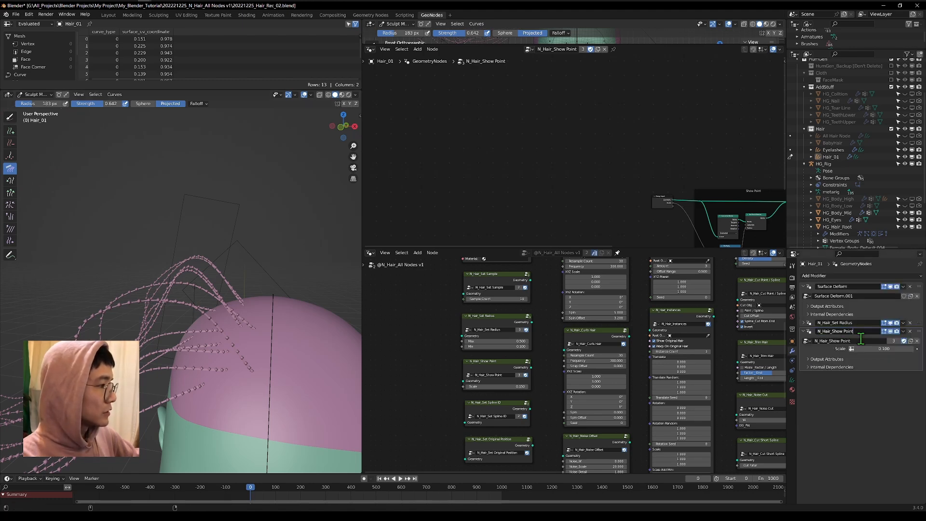
# - Assign the N_Hair_Set Sample node group to a new Geometry Nodes modifier and move it above N_Hair_Show Point
pyautogui.click(807, 384)
pyautogui.write('set sam')
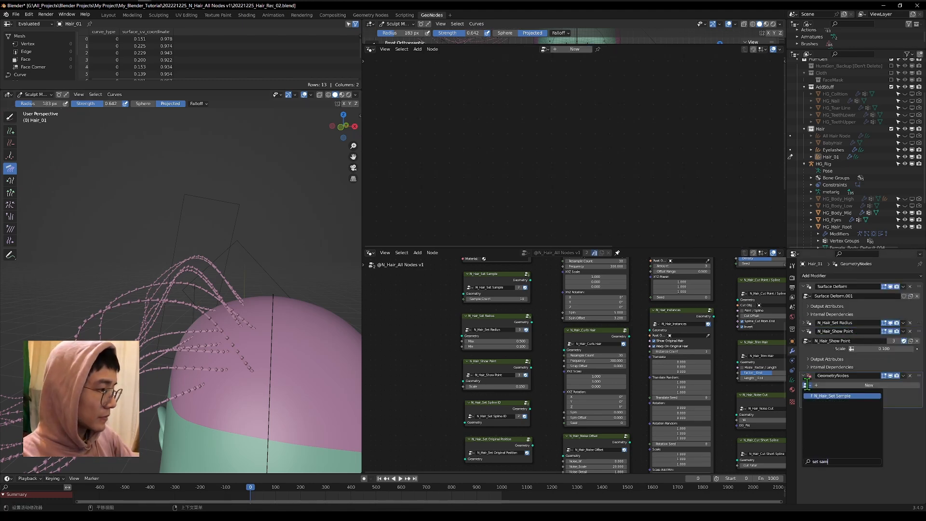
pyautogui.press('Return')
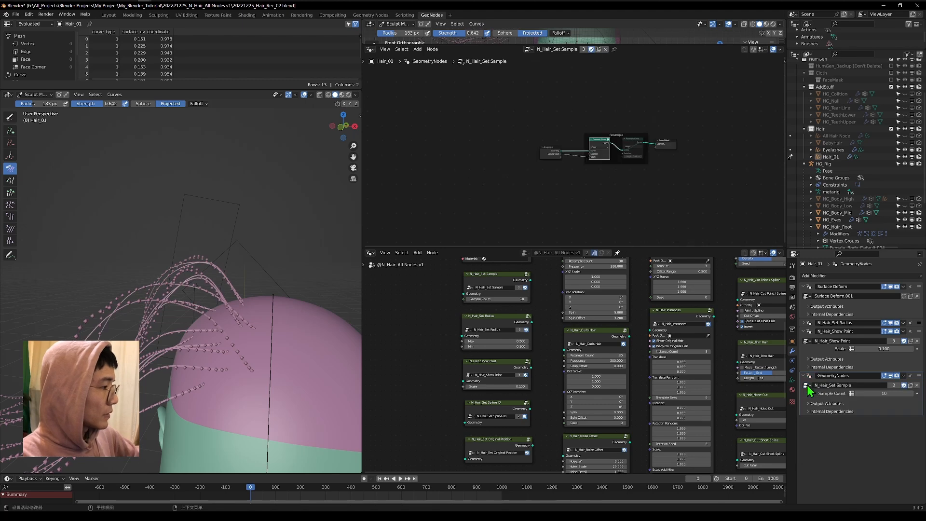
pyautogui.moveTo(922, 380); pyautogui.dragTo(919, 331)
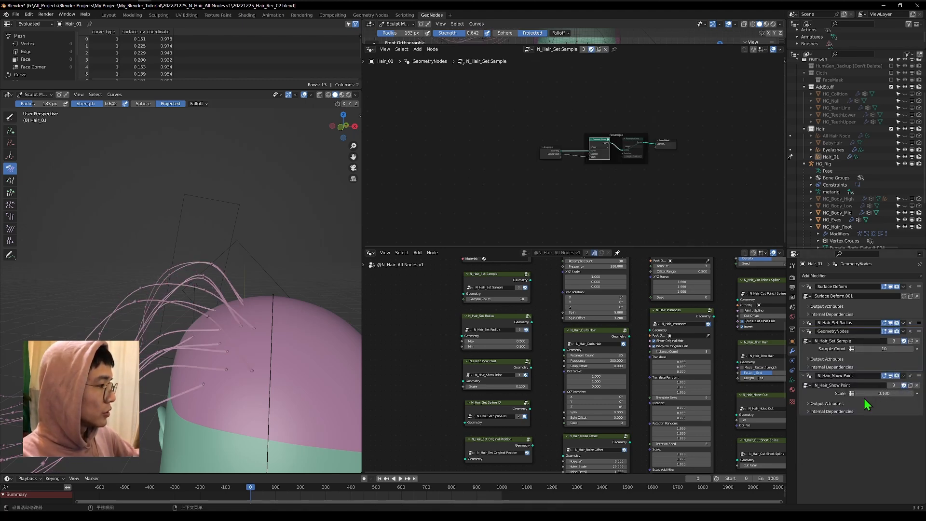
# - Try a Sample Count of 20 on the N_Hair_Set Sample modifier and raise it to 30
pyautogui.moveTo(222, 337); pyautogui.dragTo(235, 331, button='middle')
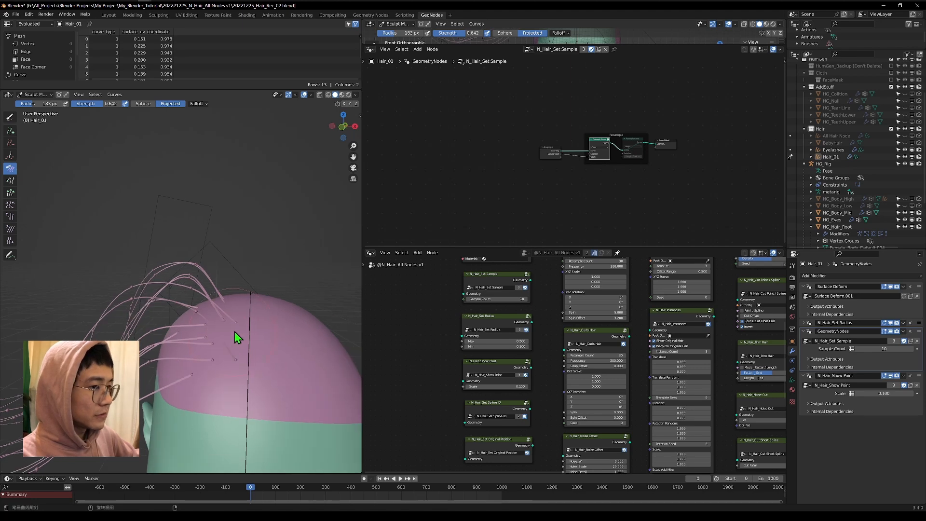
pyautogui.click(879, 349)
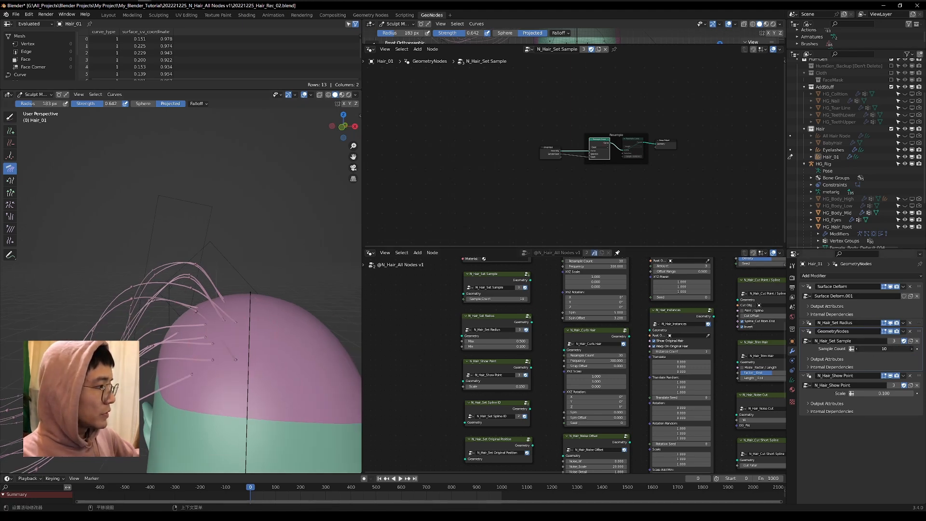
pyautogui.write('20')
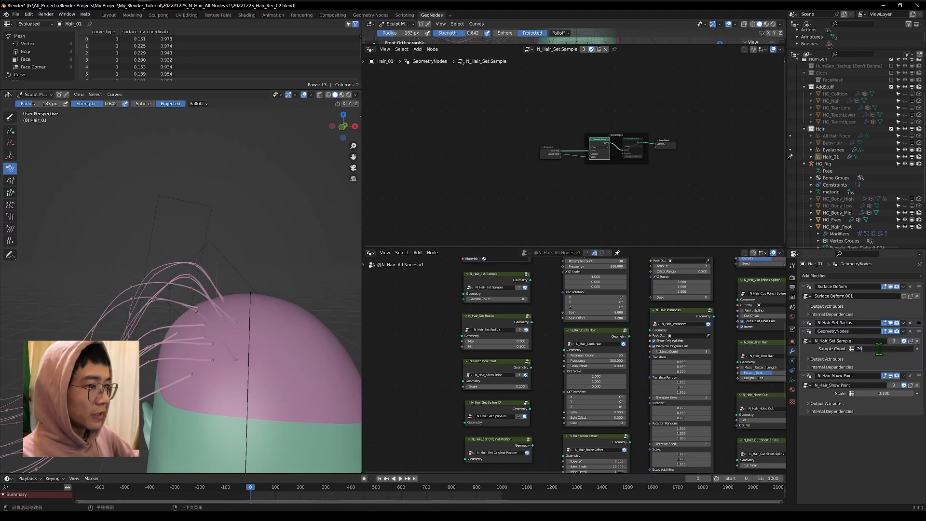
pyautogui.press('Return')
pyautogui.click(878, 349)
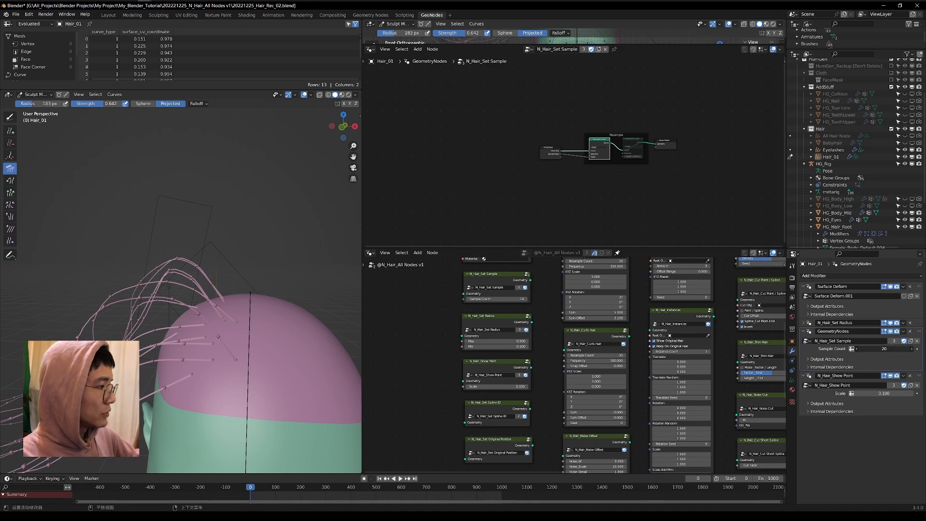
pyautogui.write('30')
pyautogui.press('Return')
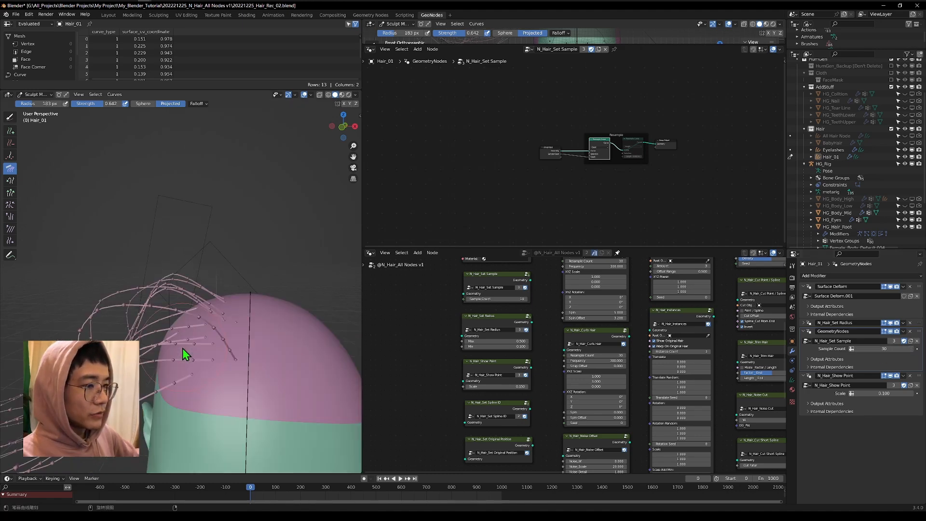
pyautogui.moveTo(192, 325)
pyautogui.mouseDown()
pyautogui.moveTo(162, 318)
pyautogui.moveTo(206, 334)
pyautogui.moveTo(195, 375)
pyautogui.moveTo(190, 356)
pyautogui.moveTo(233, 334)
pyautogui.moveTo(223, 321)
pyautogui.moveTo(212, 351)
pyautogui.mouseUp()
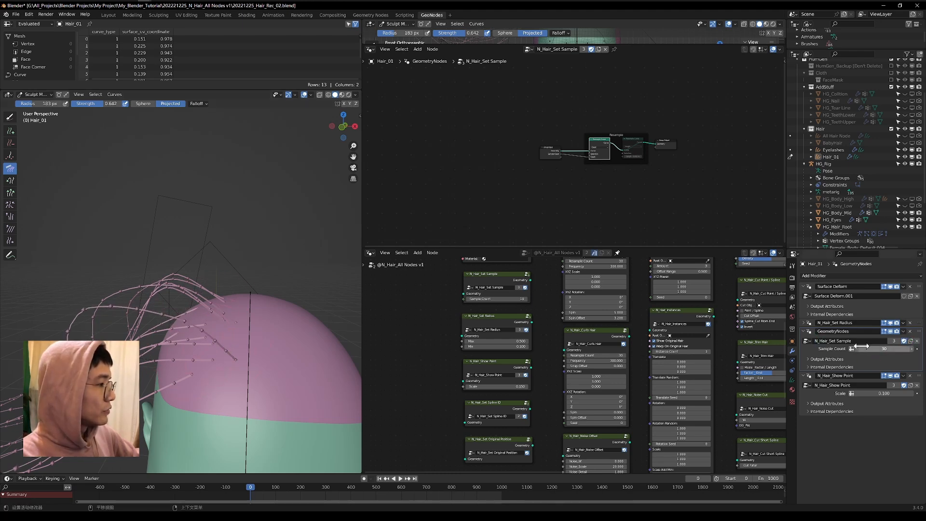
# - Rename the resampling modifier to match its node group, N_Hair_Set Sample
pyautogui.doubleClick(854, 331)
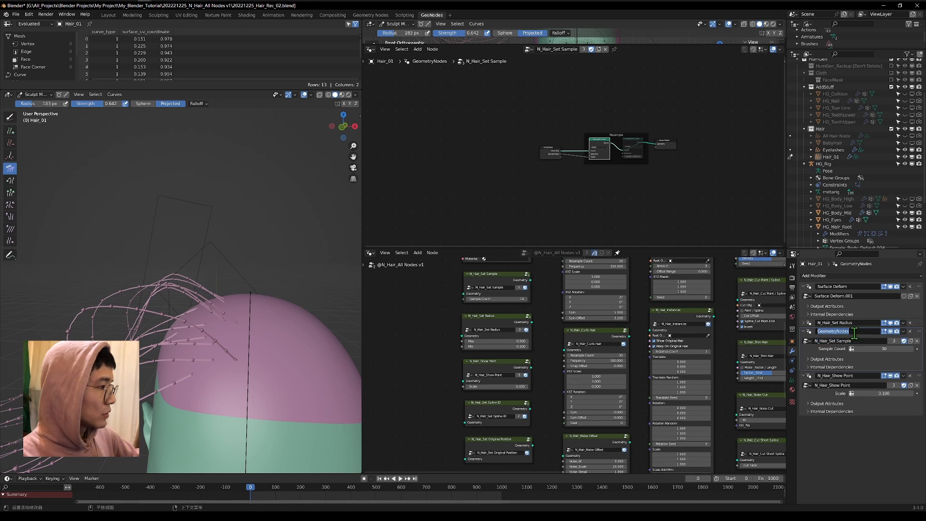
pyautogui.write('N_Hair_Set Sample')
pyautogui.press('Return')
# - Duplicate the N_Hair_Set Sample modifier and apply the copy to the hair curves
pyautogui.click(903, 331)
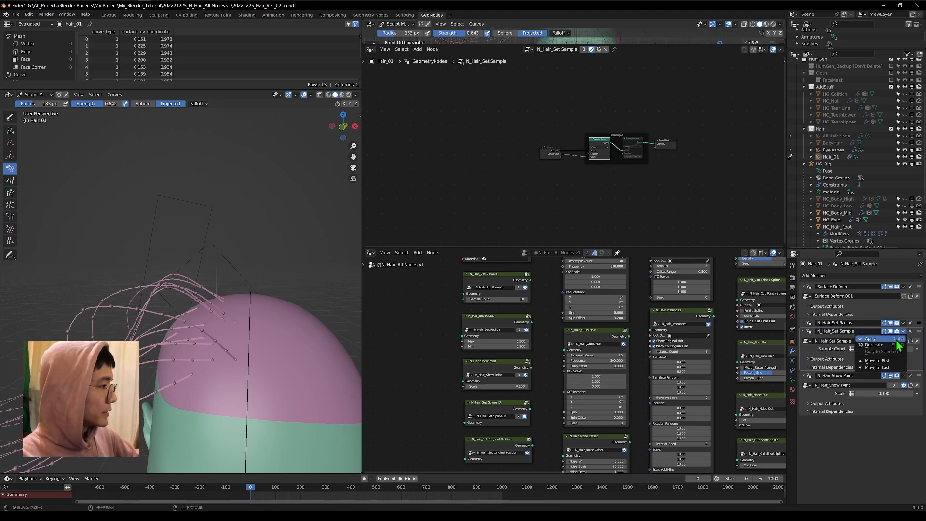
pyautogui.click(880, 345)
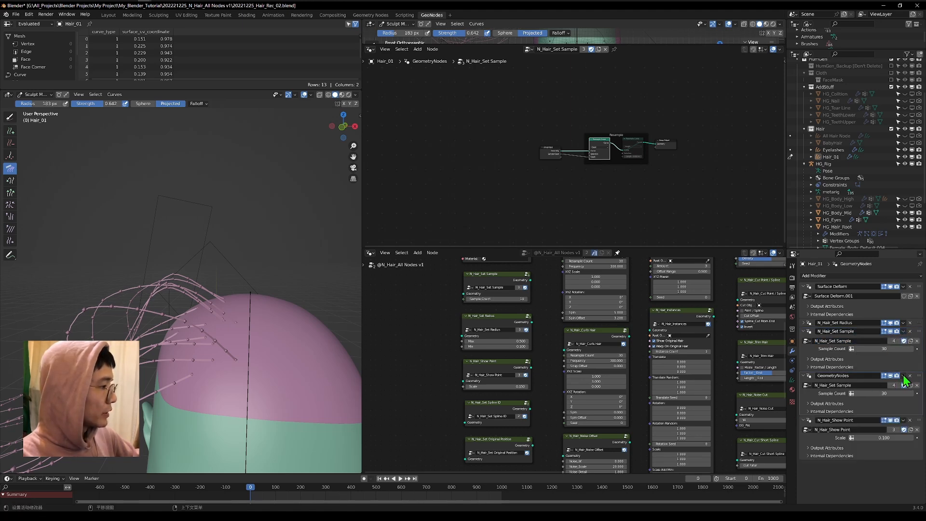
pyautogui.click(903, 376)
pyautogui.click(873, 385)
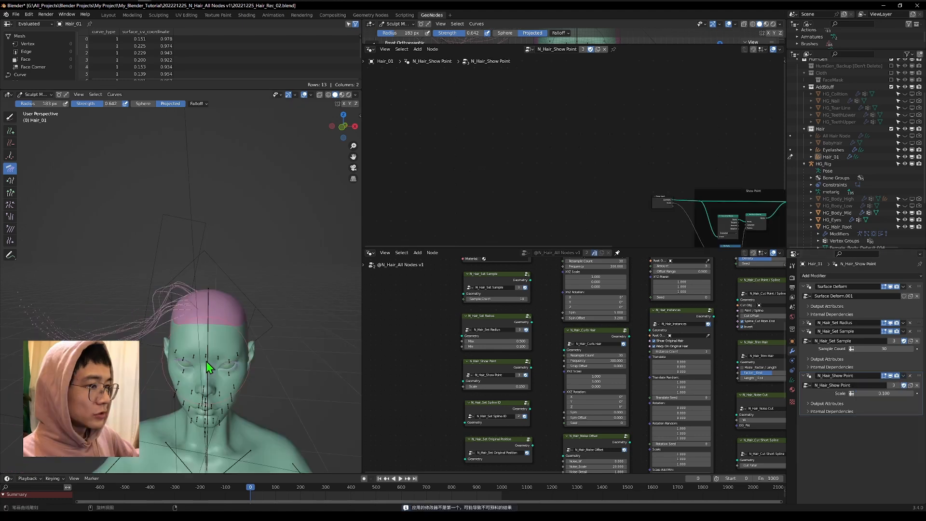
# - Enlarge the Comb brush radius to 295 px and comb the strands straight outward to one side of the head
pyautogui.moveTo(203, 337)
pyautogui.mouseDown()
pyautogui.moveTo(223, 332)
pyautogui.moveTo(230, 311)
pyautogui.moveTo(215, 333)
pyautogui.moveTo(224, 292)
pyautogui.moveTo(203, 337)
pyautogui.mouseUp()
pyautogui.press('f')
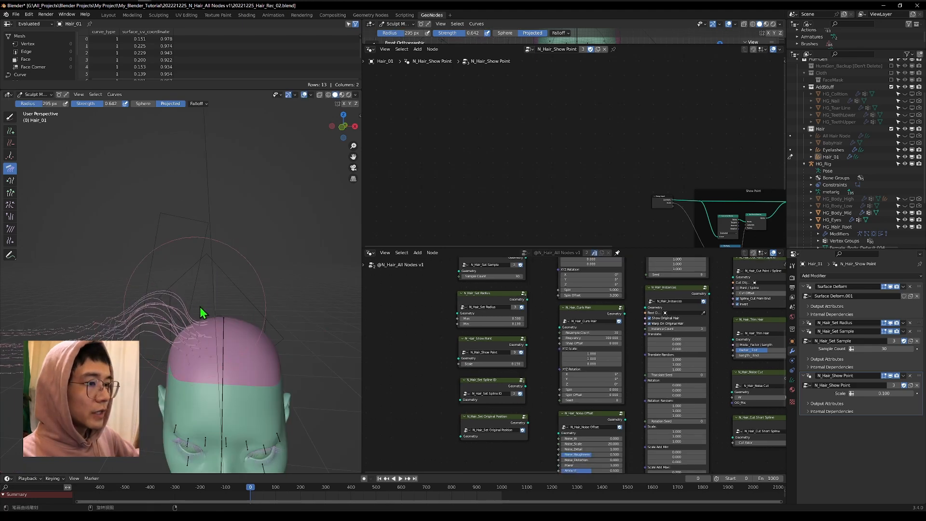
pyautogui.moveTo(200, 307)
pyautogui.mouseDown()
pyautogui.moveTo(166, 331)
pyautogui.moveTo(10, 345)
pyautogui.mouseUp()
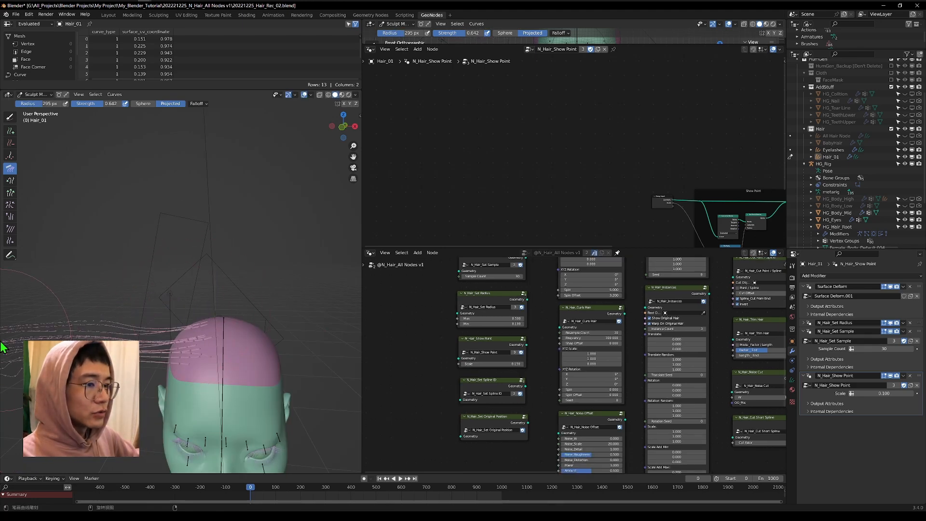
# - Clear the old strands and grow new ones mirrored across X at the crown, using the Add brush at a 73 px radius
pyautogui.click(10, 131)
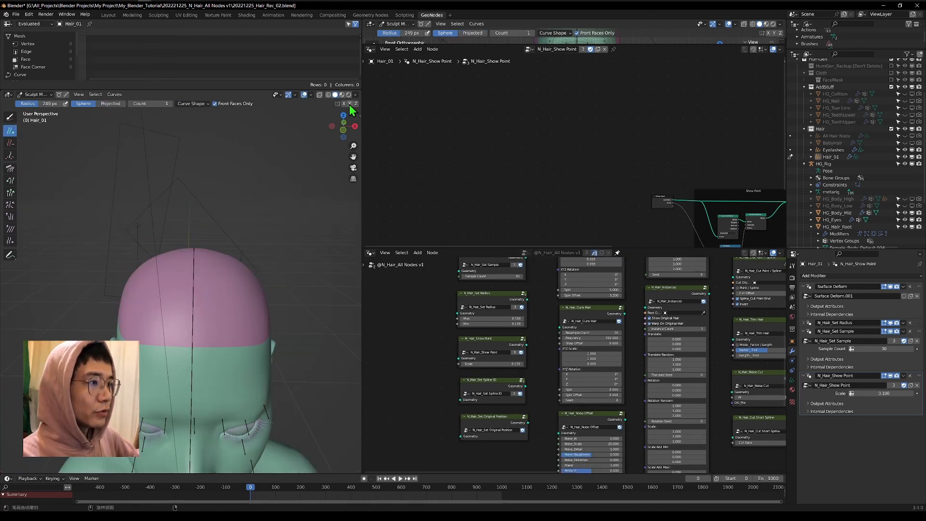
pyautogui.click(344, 104)
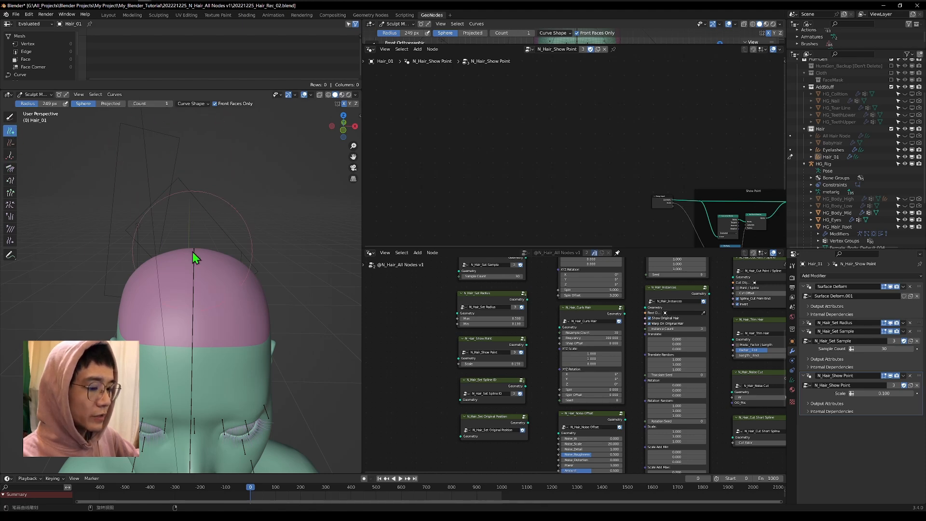
pyautogui.press('f')
pyautogui.click(108, 252)
pyautogui.click(344, 121)
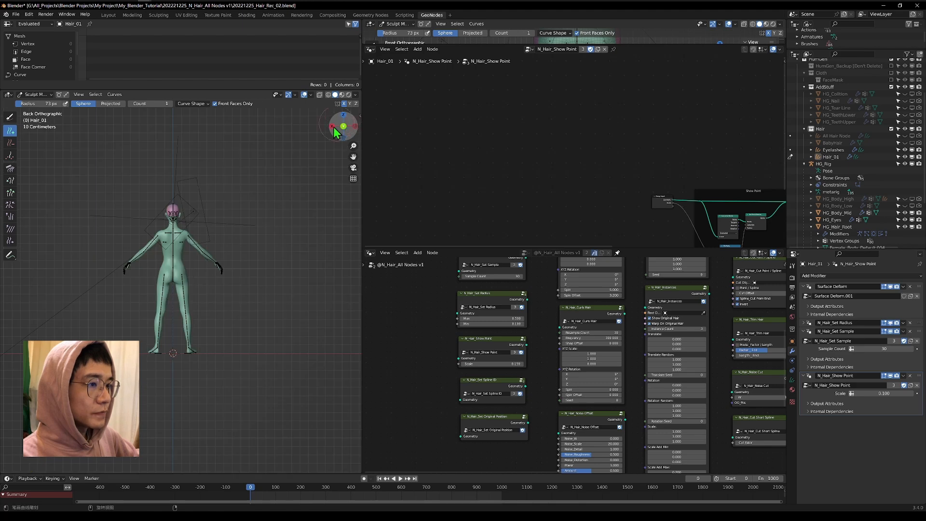
pyautogui.press('KP_Decimal')
pyautogui.scroll(-3, 175, 270)
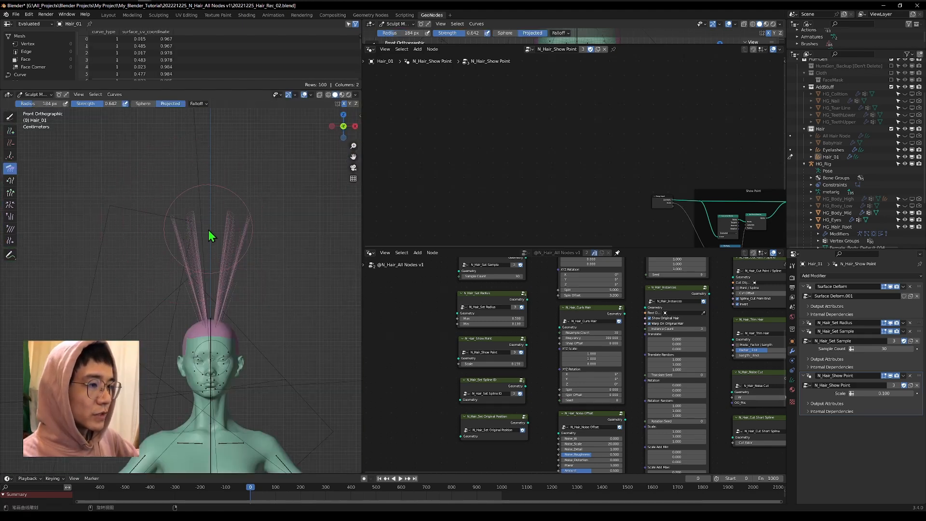
# - Comb the mirrored strands outward and down along both sides of the head in front view
pyautogui.scroll(2, 208, 229)
pyautogui.moveTo(254, 215)
pyautogui.mouseDown()
pyautogui.moveTo(299, 225)
pyautogui.moveTo(158, 224)
pyautogui.moveTo(208, 219)
pyautogui.moveTo(208, 232)
pyautogui.moveTo(176, 244)
pyautogui.moveTo(189, 227)
pyautogui.moveTo(172, 230)
pyautogui.moveTo(188, 265)
pyautogui.moveTo(162, 291)
pyautogui.moveTo(174, 324)
pyautogui.mouseUp()
pyautogui.keyDown('shift'); pyautogui.moveTo(174, 324); pyautogui.dragTo(178, 279, button='middle'); pyautogui.keyUp('shift')
pyautogui.moveTo(178, 279); pyautogui.dragTo(184, 338)
pyautogui.scroll(5, 218, 300)
pyautogui.moveTo(134, 270); pyautogui.dragTo(126, 309)
pyautogui.scroll(-3, 127, 309)
pyautogui.keyDown('shift'); pyautogui.moveTo(96, 465); pyautogui.dragTo(116, 384, button='middle'); pyautogui.keyUp('shift')
pyautogui.moveTo(88, 311)
pyautogui.mouseDown()
pyautogui.moveTo(77, 332)
pyautogui.moveTo(107, 386)
pyautogui.mouseUp()
pyautogui.moveTo(123, 336)
pyautogui.mouseDown()
pyautogui.moveTo(116, 284)
pyautogui.moveTo(188, 221)
pyautogui.moveTo(178, 205)
pyautogui.moveTo(200, 247)
pyautogui.moveTo(212, 206)
pyautogui.moveTo(204, 206)
pyautogui.mouseUp()
pyautogui.scroll(-2, 175, 322)
# - Delete all hair strands from the scalp and return to the Add brush
pyautogui.click(10, 143)
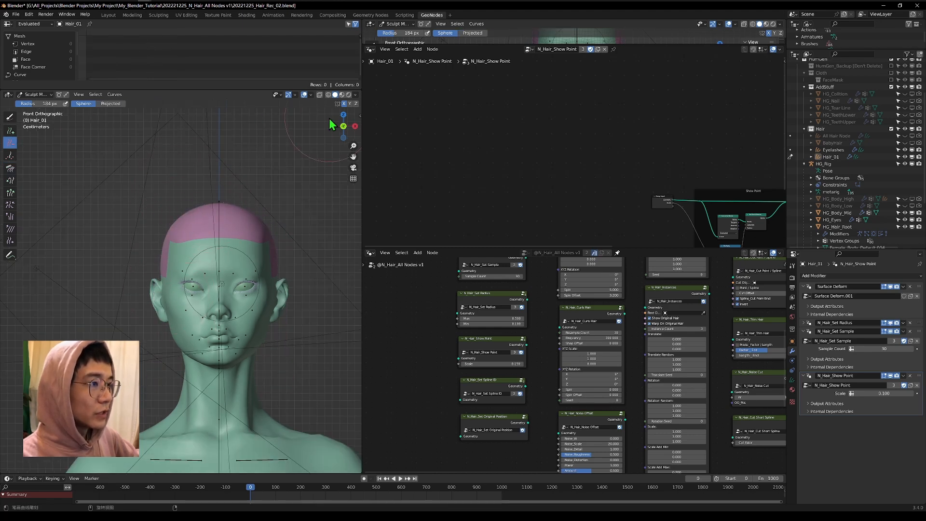
pyautogui.click(10, 131)
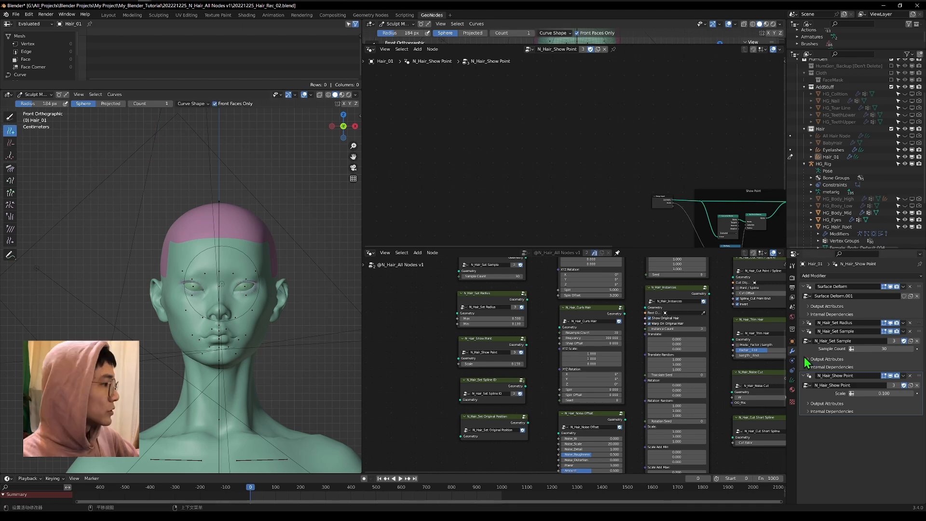
# - Collapse the N_Hair modifiers and add a new Geometry Nodes modifier directly below Surface Deform
pyautogui.click(803, 331)
pyautogui.click(803, 340)
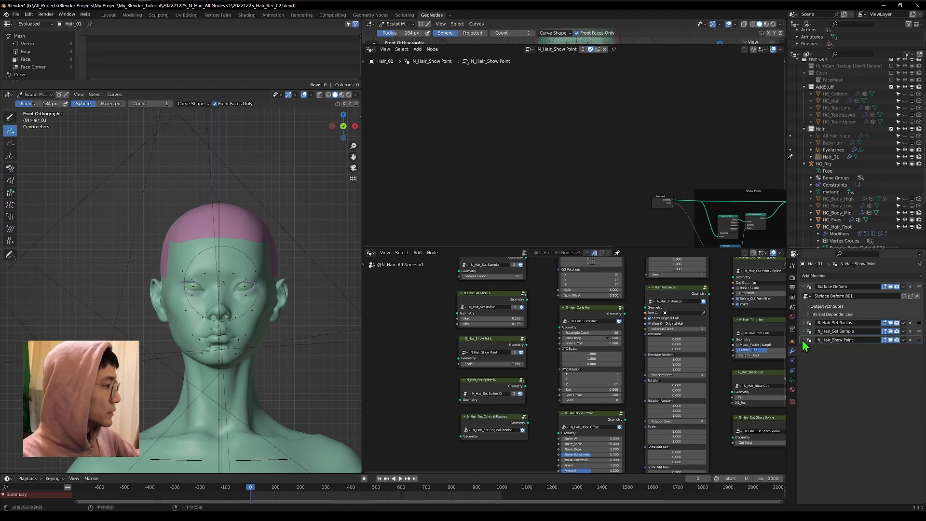
pyautogui.click(851, 276)
pyautogui.click(827, 294)
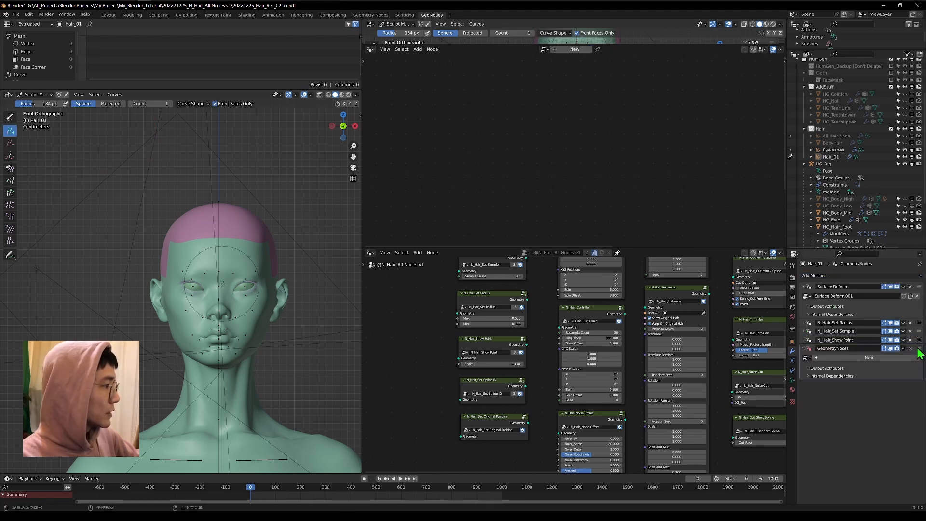
pyautogui.moveTo(917, 348); pyautogui.dragTo(888, 295)
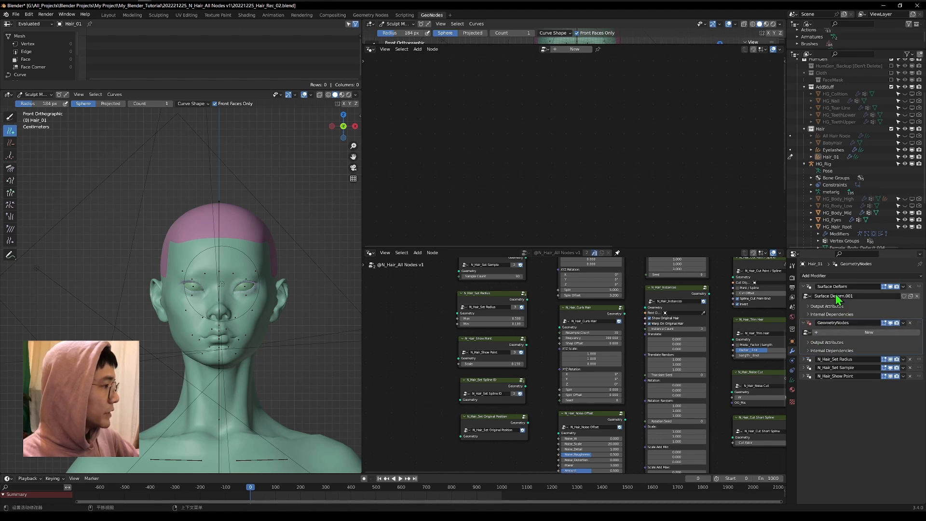
# - Create a new node tree in the empty Geometry Nodes modifier and name both the tree and the modifier "My Hair Setup"
pyautogui.click(854, 322)
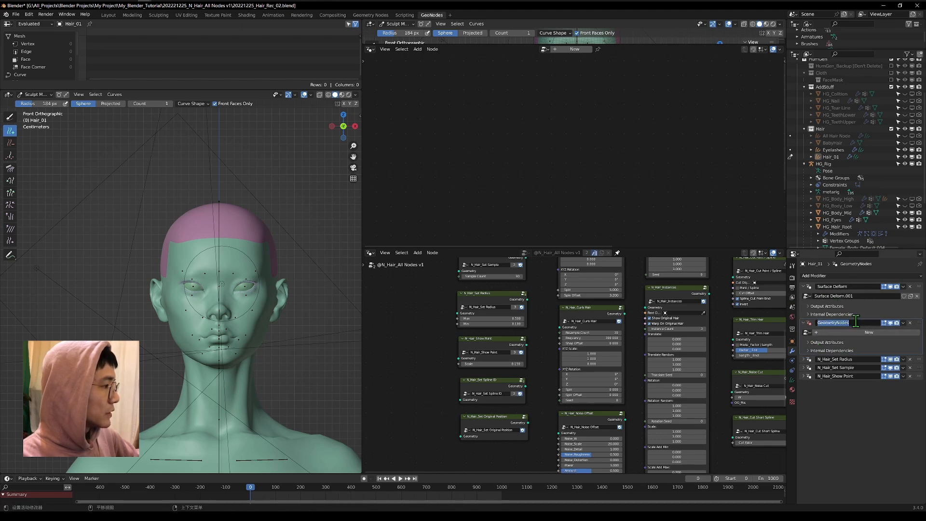
pyautogui.click(807, 332)
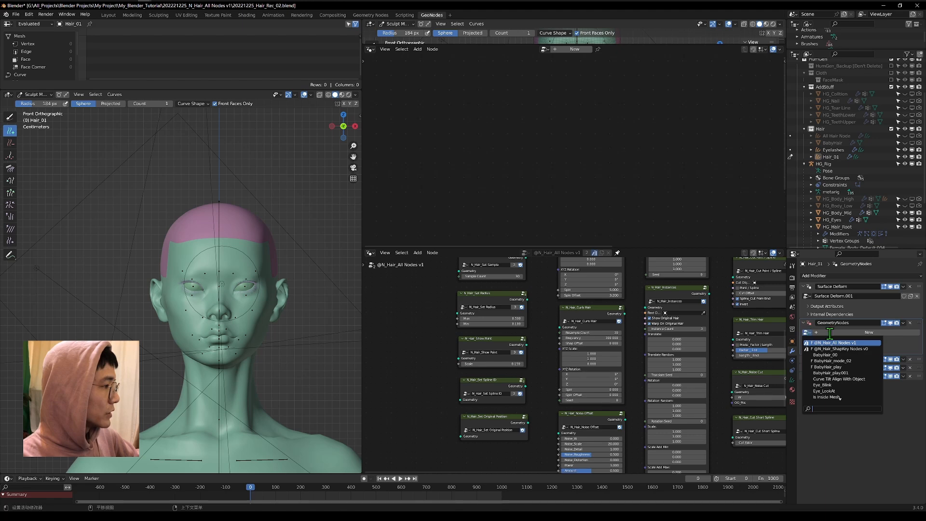
pyautogui.click(849, 333)
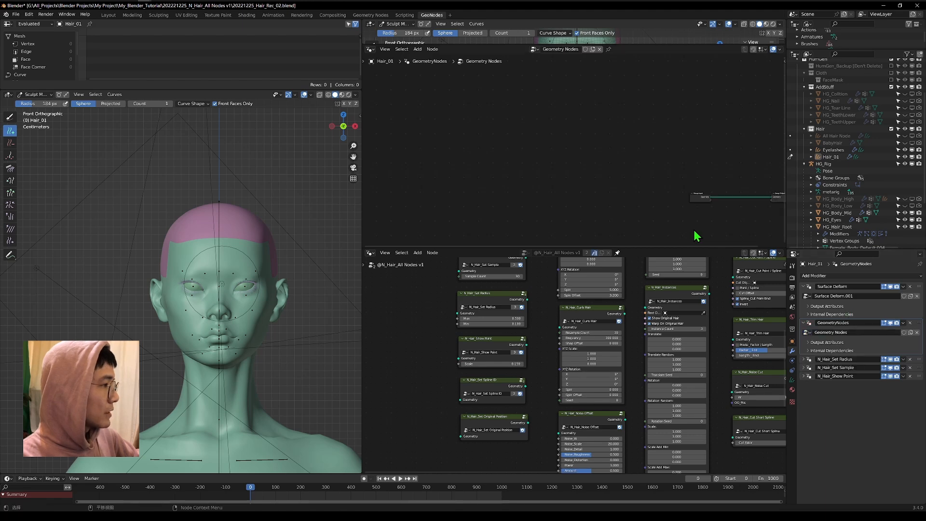
pyautogui.doubleClick(855, 333)
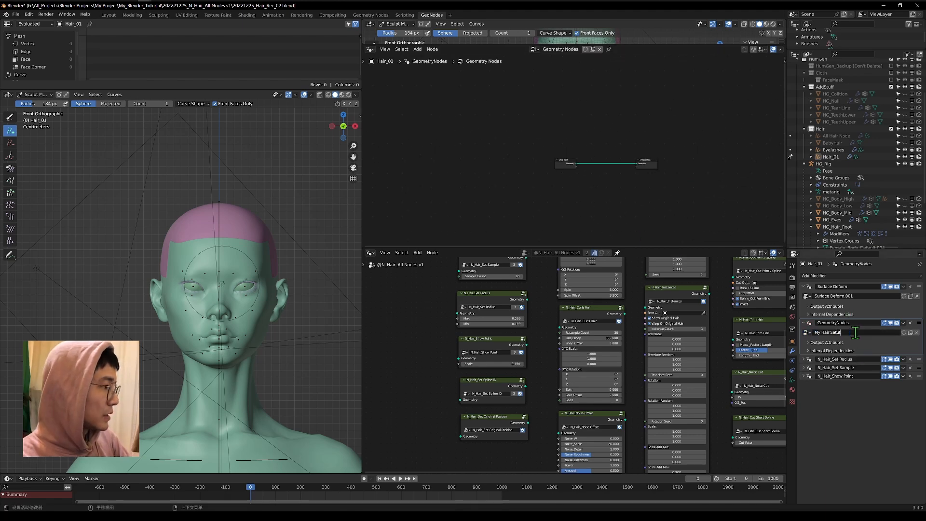
pyautogui.press('Return')
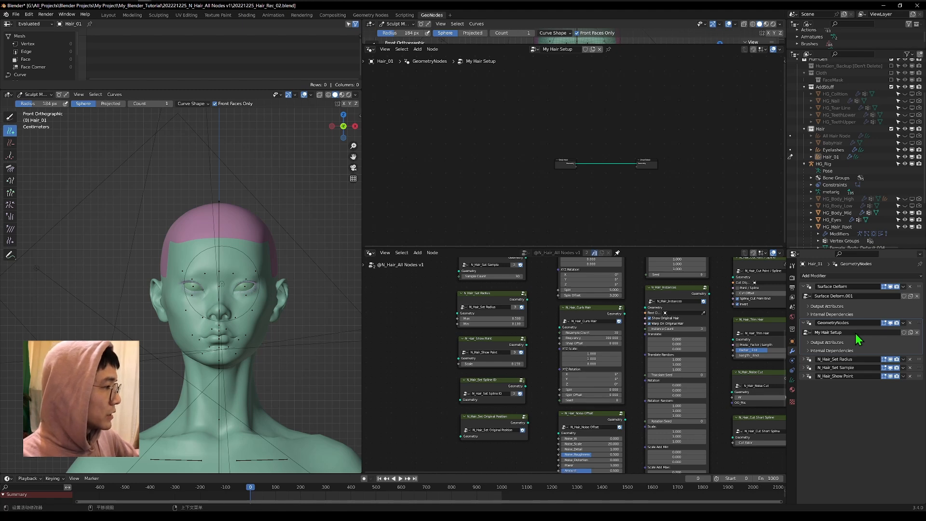
pyautogui.doubleClick(852, 322)
pyautogui.write('My Hair Setup')
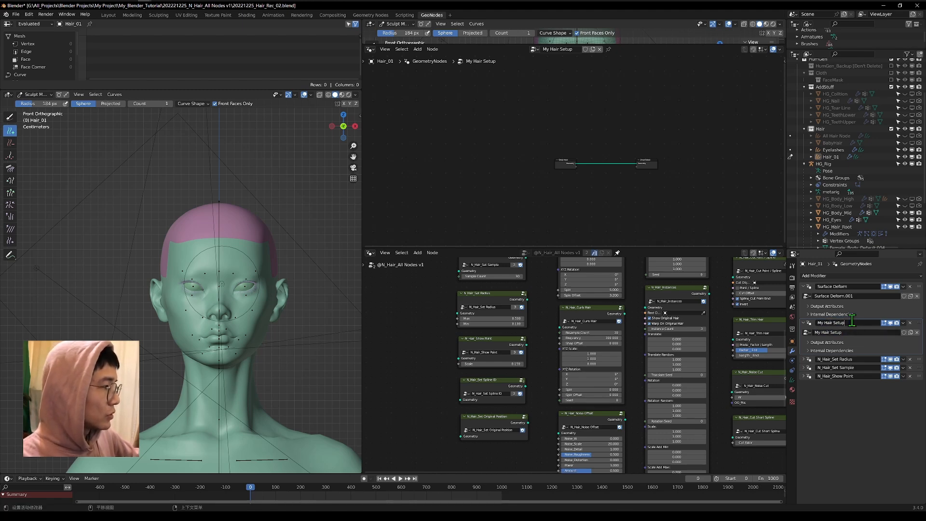
pyautogui.press('Return')
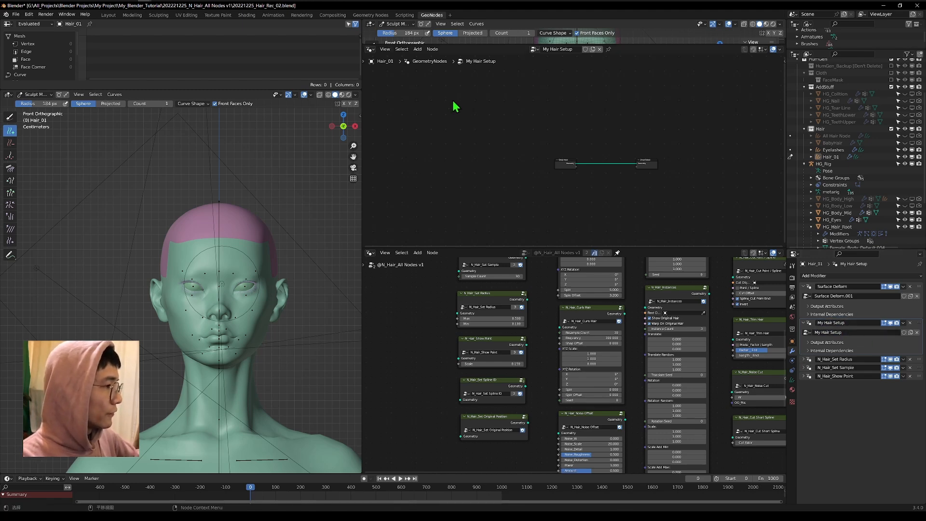
# - Add an N_Hair_Mirro node and insert it into the geometry link between Group Input and Group Output
pyautogui.scroll(4, 577, 144)
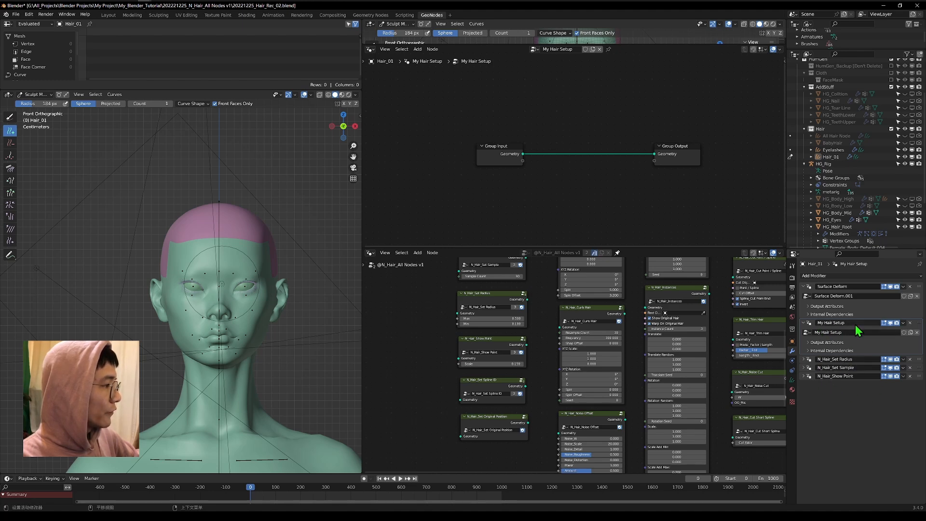
pyautogui.press('b')
pyautogui.moveTo(530, 101); pyautogui.dragTo(647, 217)
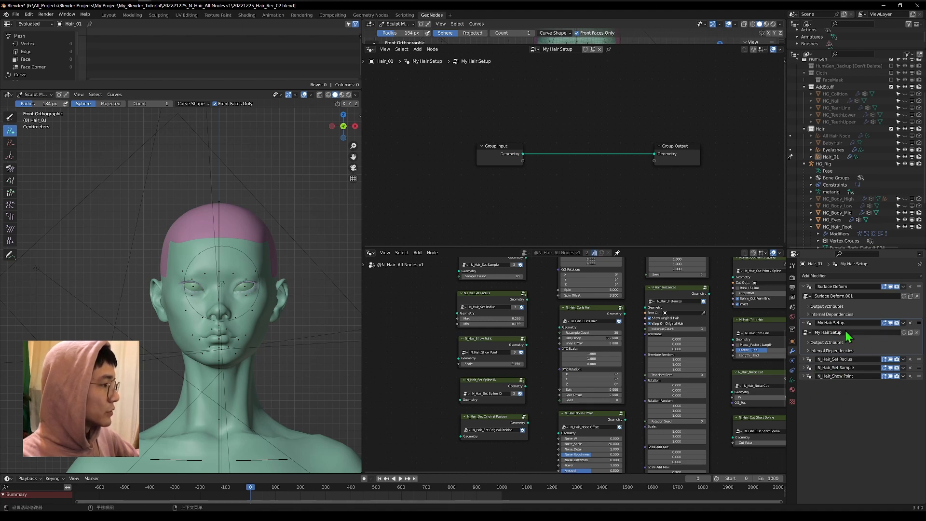
pyautogui.scroll(-2, 586, 203)
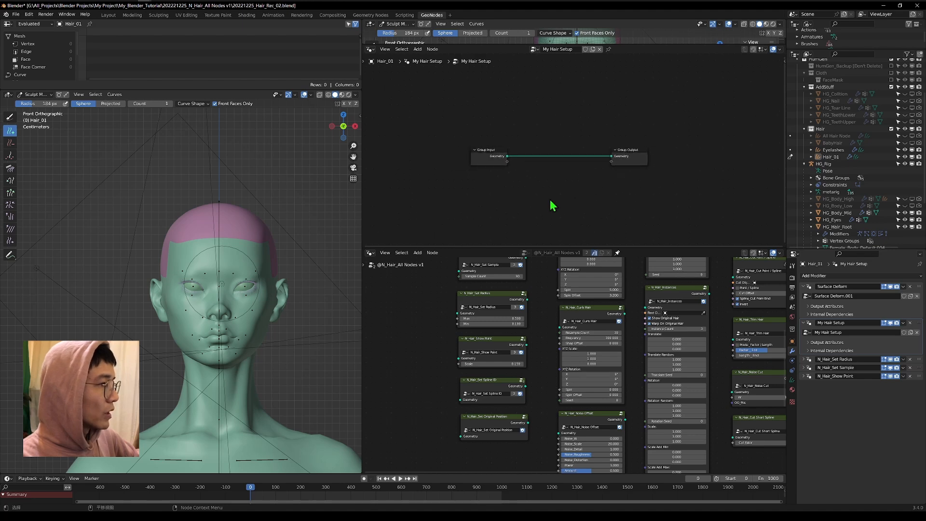
pyautogui.hotkey('shift', 'a')
pyautogui.click(492, 99)
pyautogui.write('mi')
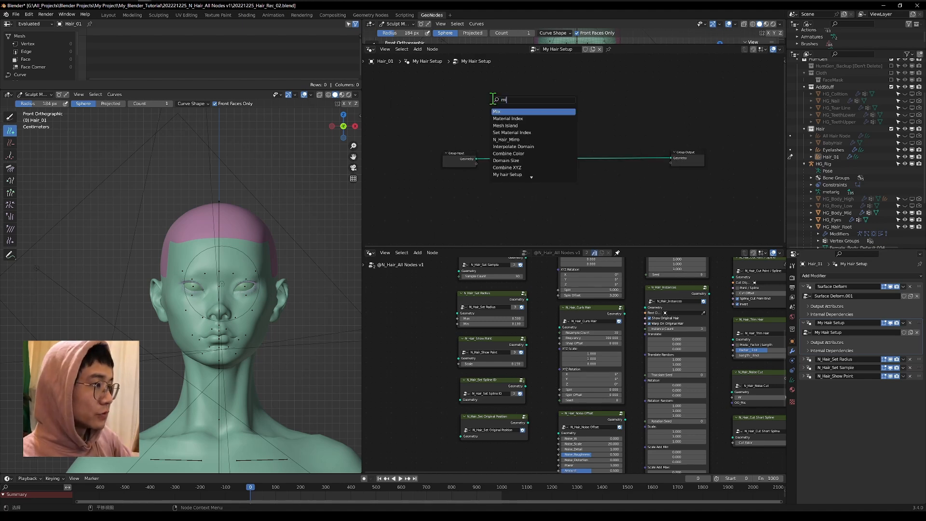
pyautogui.click(505, 139)
pyautogui.click(514, 172)
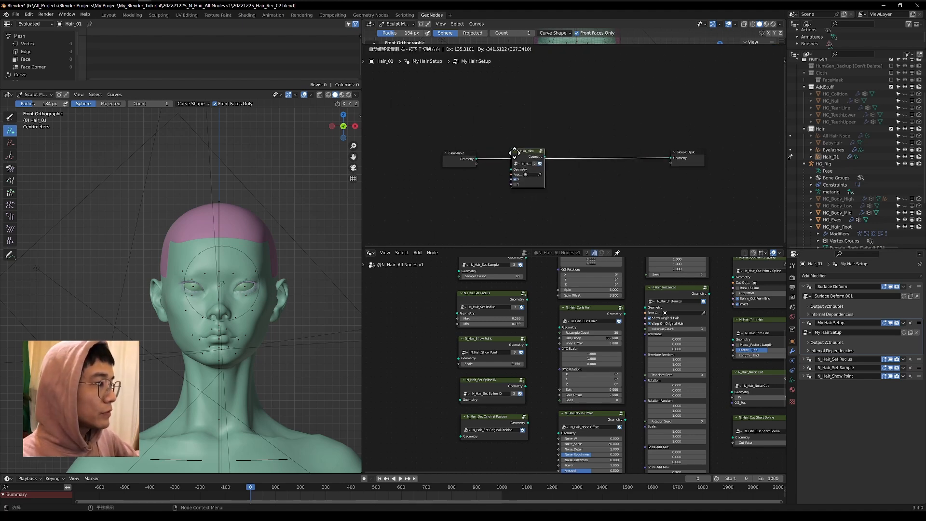
# - Widen the N_Hair_Mirro node and set its Root Object to HG_Hair_Root
pyautogui.scroll(2, 514, 171)
pyautogui.moveTo(523, 179); pyautogui.dragTo(598, 181)
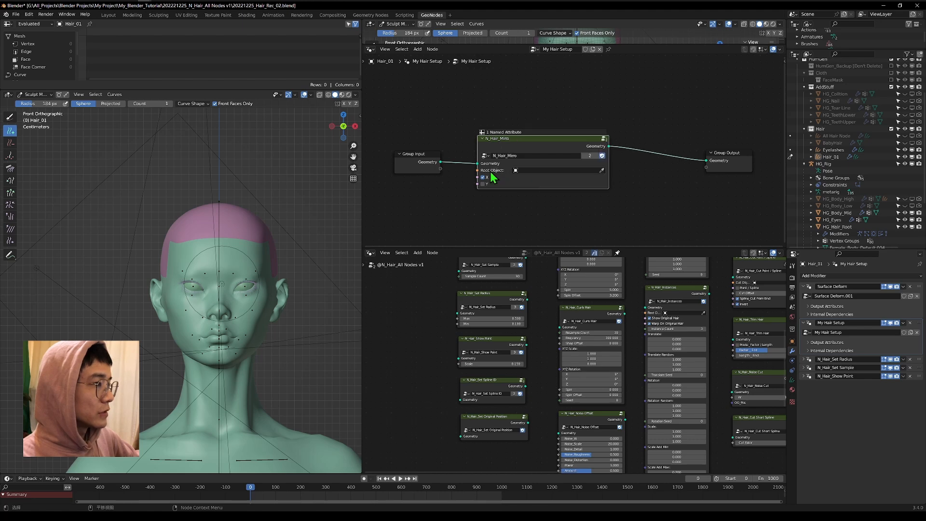
pyautogui.click(601, 170)
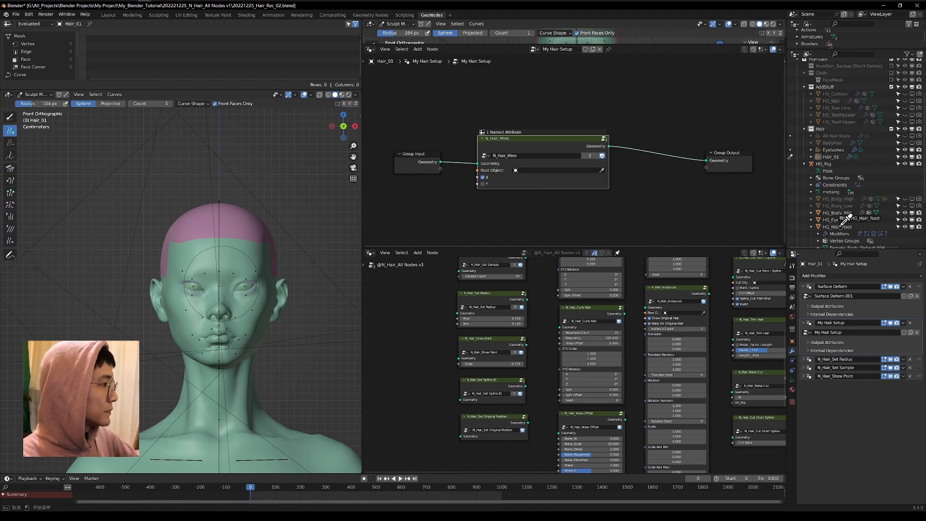
pyautogui.click(844, 219)
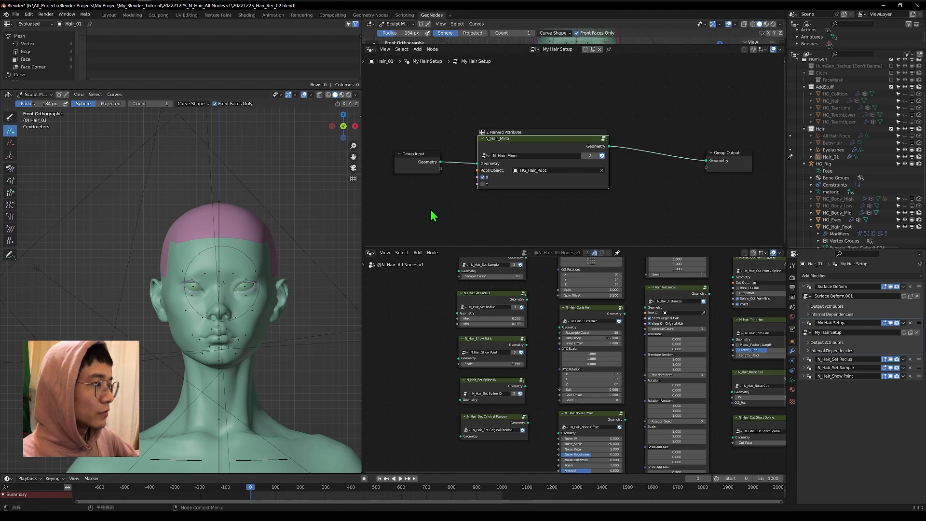
# - Grow new strands along one side of the scalp's midline in top view, using the Add brush
pyautogui.scroll(3, 256, 202)
pyautogui.keyDown('shift'); pyautogui.moveTo(256, 201); pyautogui.dragTo(227, 282, button='middle'); pyautogui.keyUp('shift')
pyautogui.scroll(-2, 227, 282)
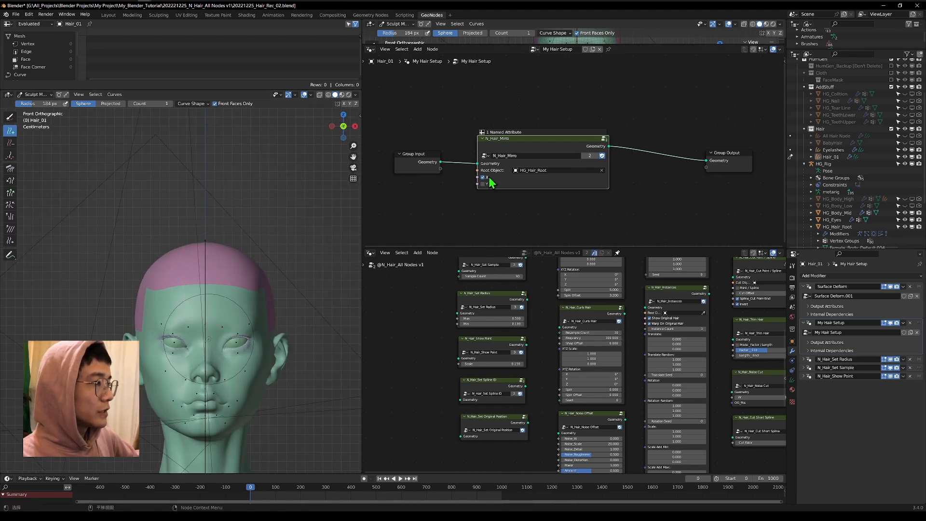
pyautogui.click(344, 128)
pyautogui.click(343, 116)
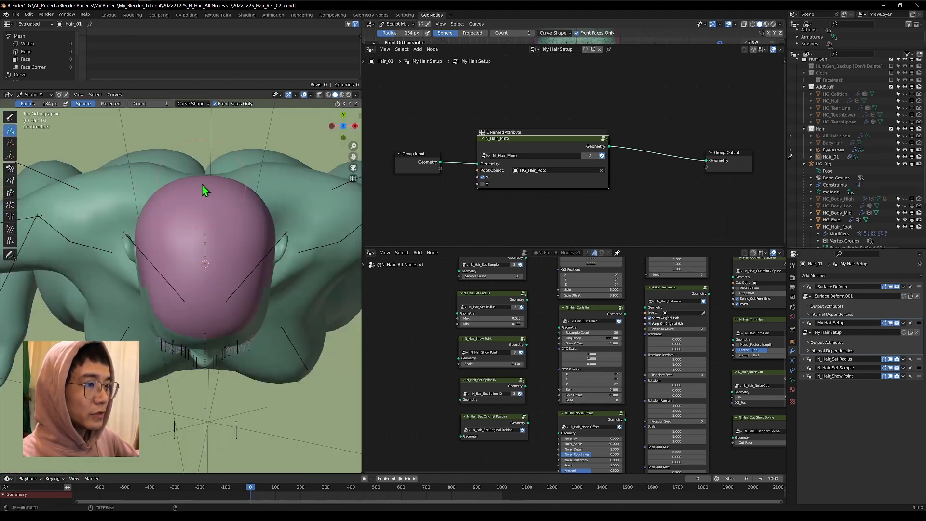
pyautogui.moveTo(201, 184); pyautogui.dragTo(199, 247)
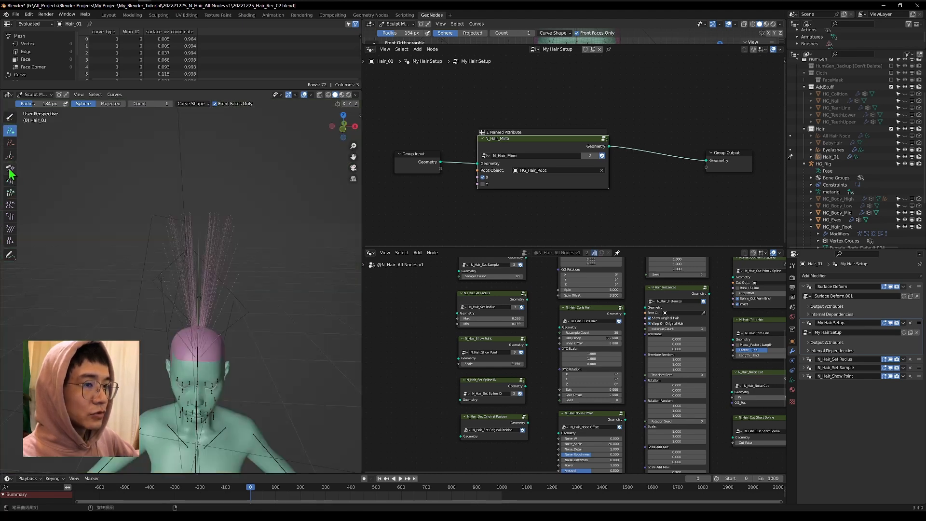
# - Comb the strands outward from the crown in front view, using the Comb brush at a 367 px radius
pyautogui.click(10, 169)
pyautogui.moveTo(175, 248); pyautogui.dragTo(277, 163, button='middle')
pyautogui.click(345, 128)
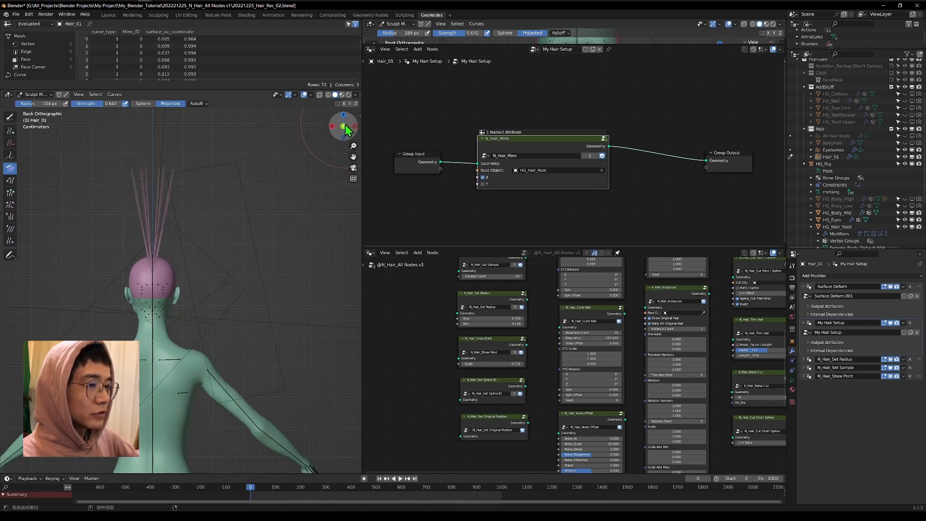
pyautogui.click(345, 127)
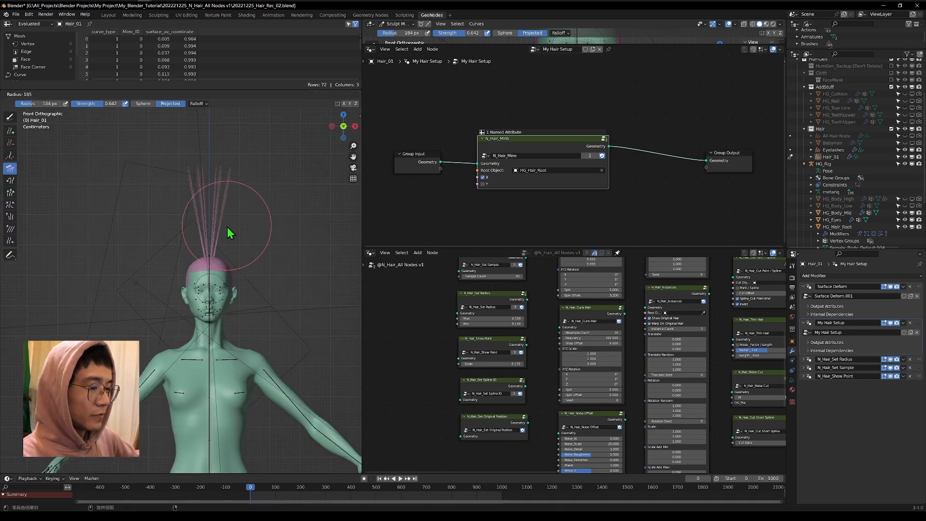
pyautogui.press('f')
pyautogui.click(282, 243)
pyautogui.moveTo(250, 230); pyautogui.dragTo(8, 269)
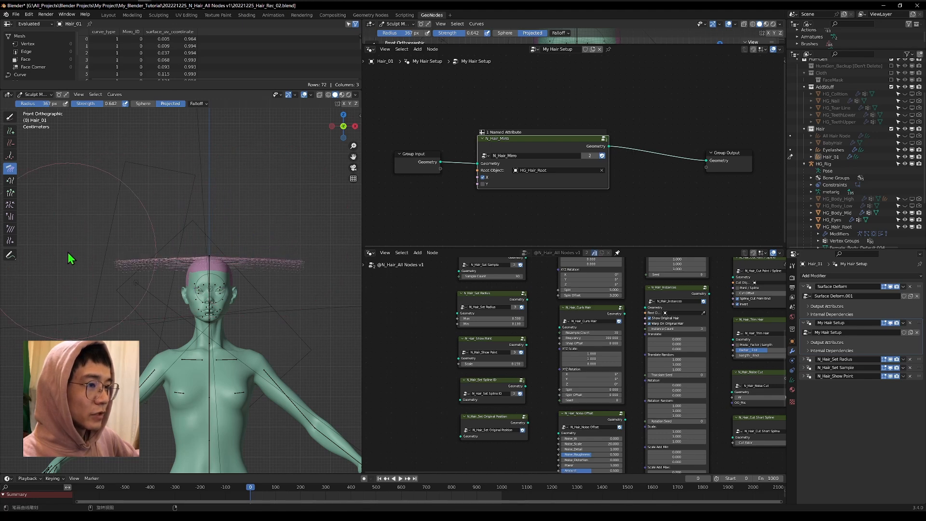
# - Comb the strands down along the side of the head so they hang past the ears to the shoulders
pyautogui.scroll(2, 174, 288)
pyautogui.moveTo(141, 262)
pyautogui.mouseDown()
pyautogui.moveTo(137, 298)
pyautogui.moveTo(140, 286)
pyautogui.mouseUp()
pyautogui.moveTo(208, 264); pyautogui.dragTo(140, 268)
pyautogui.scroll(1, 140, 268)
pyautogui.moveTo(174, 222)
pyautogui.mouseDown()
pyautogui.moveTo(117, 296)
pyautogui.moveTo(144, 341)
pyautogui.moveTo(172, 283)
pyautogui.mouseUp()
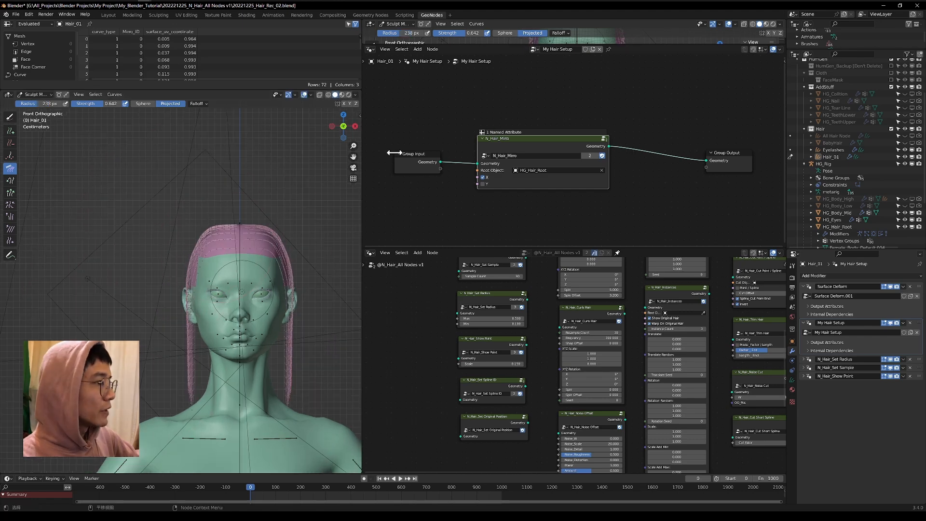
# - Turn the My Hair Setup modifier's viewport display off and on again to compare the hair with and without mirroring
pyautogui.click(890, 322)
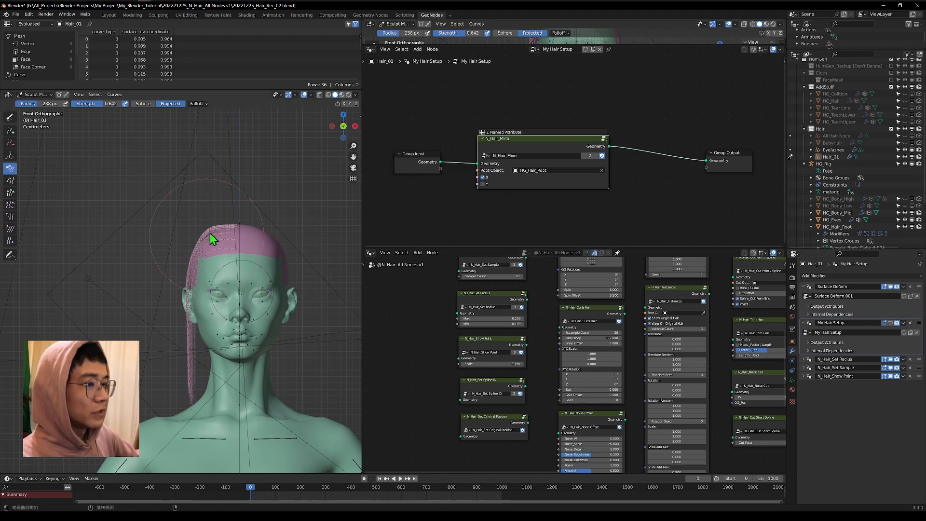
pyautogui.click(890, 323)
pyautogui.scroll(3, 202, 221)
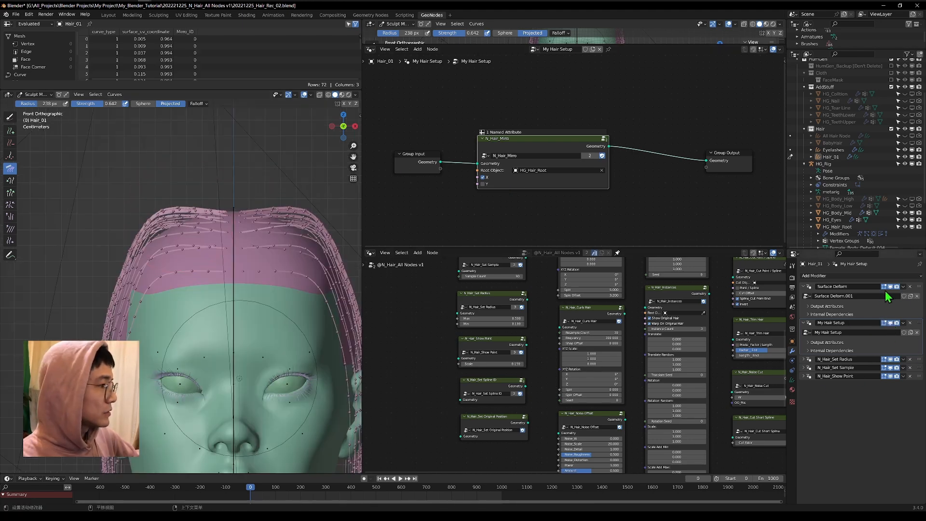
# - Duplicate the N_Hair_Set Sample modifier and apply the duplicate to the hair curves
pyautogui.click(804, 368)
pyautogui.click(903, 368)
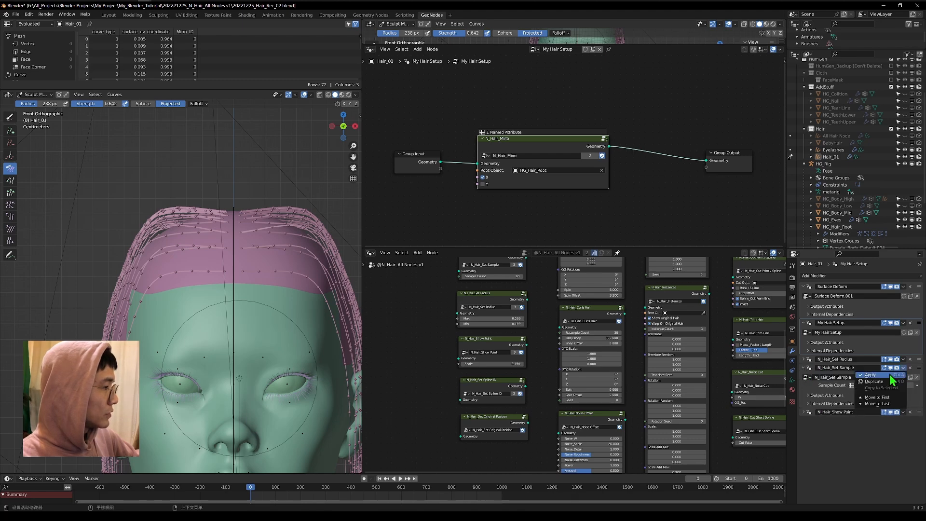
pyautogui.click(892, 384)
pyautogui.click(903, 412)
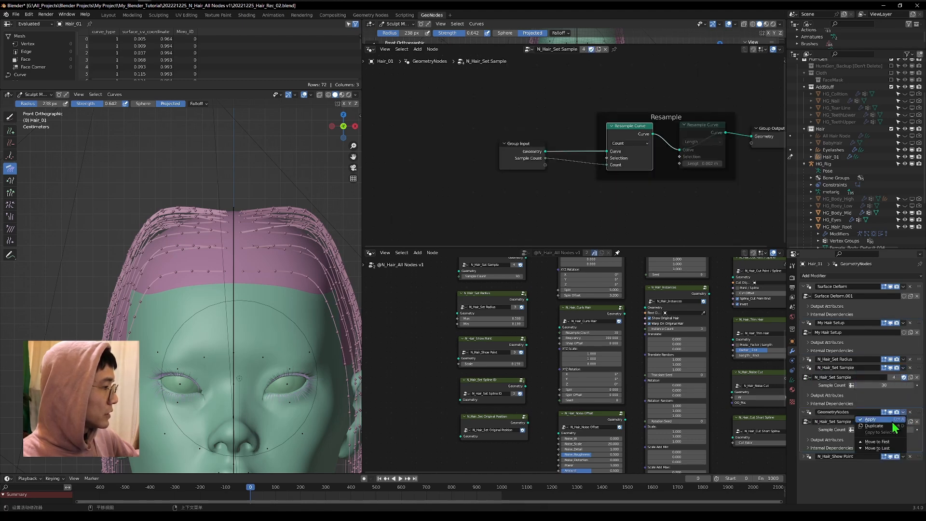
pyautogui.click(891, 421)
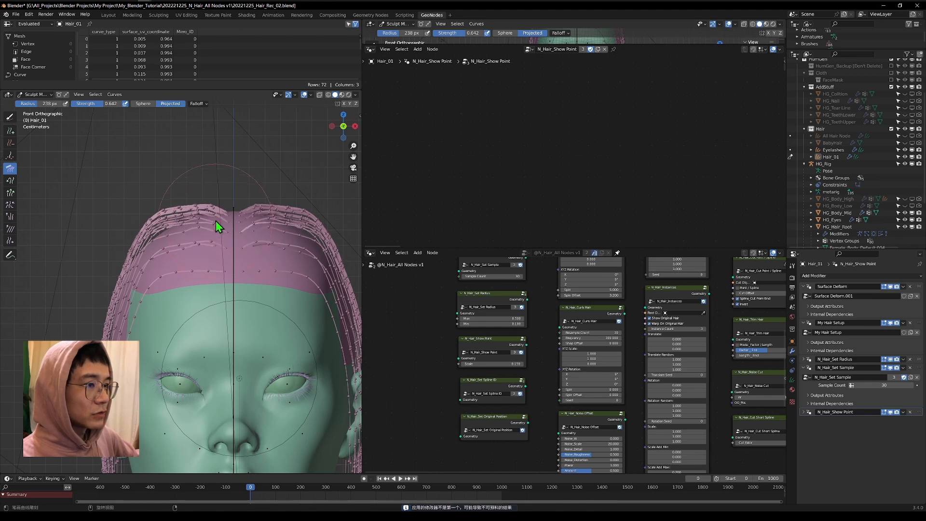
# - Comb the strands at the back of the head backward and down in right side view
pyautogui.scroll(-3, 120, 279)
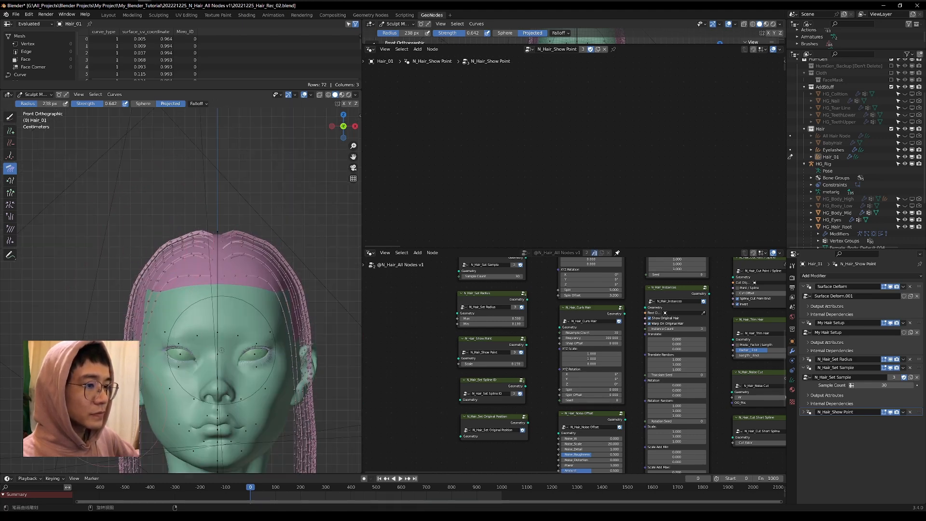
pyautogui.scroll(-4, 290, 159)
pyautogui.click(343, 126)
pyautogui.scroll(3, 209, 265)
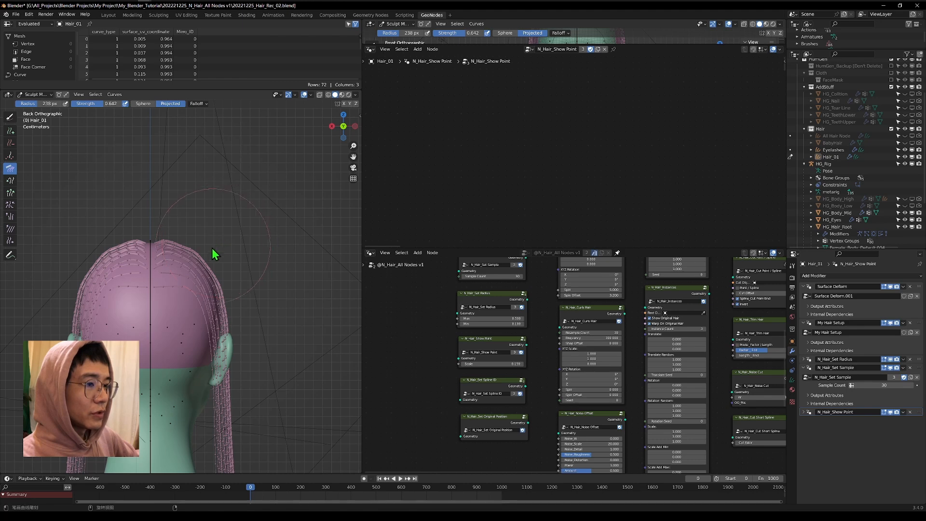
pyautogui.moveTo(195, 269); pyautogui.dragTo(251, 270, button='middle')
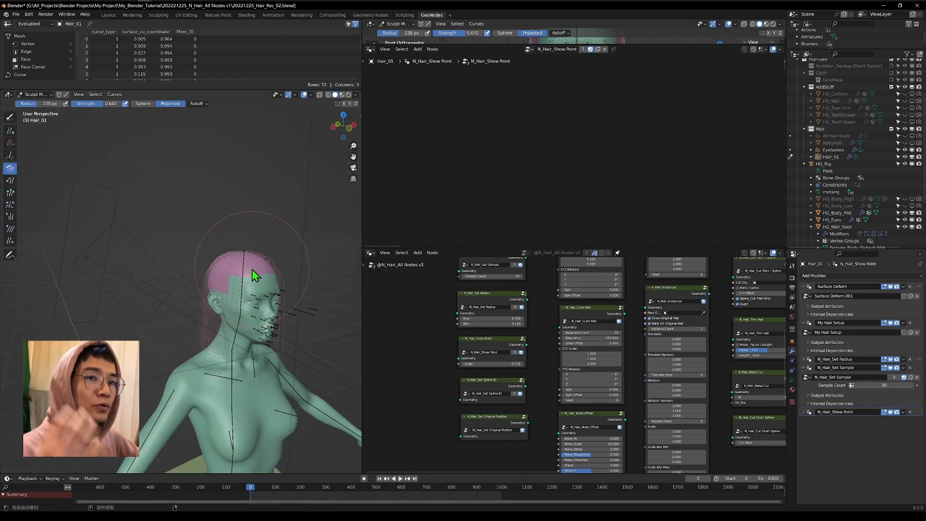
pyautogui.scroll(2, 256, 260)
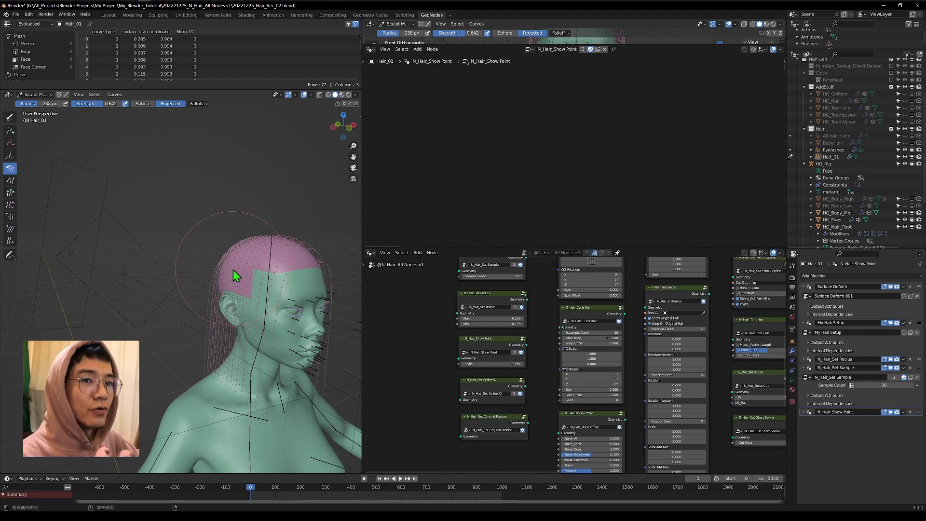
pyautogui.click(348, 128)
pyautogui.keyDown('alt'); pyautogui.moveTo(269, 244); pyautogui.dragTo(203, 224, button='middle'); pyautogui.keyUp('alt')
pyautogui.scroll(6, 146, 205)
pyautogui.scroll(-5, 145, 205)
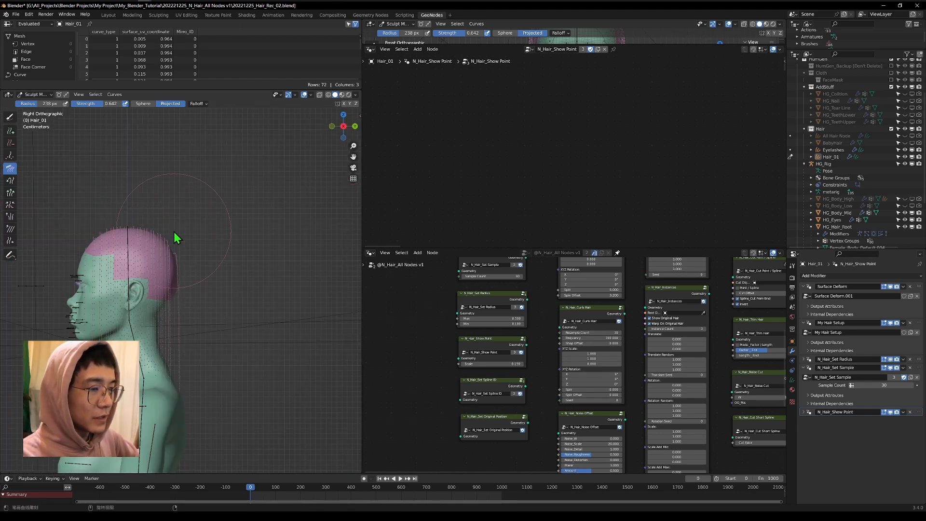
pyautogui.moveTo(175, 238)
pyautogui.mouseDown()
pyautogui.moveTo(280, 293)
pyautogui.moveTo(197, 303)
pyautogui.mouseUp()
pyautogui.moveTo(215, 258); pyautogui.dragTo(219, 330)
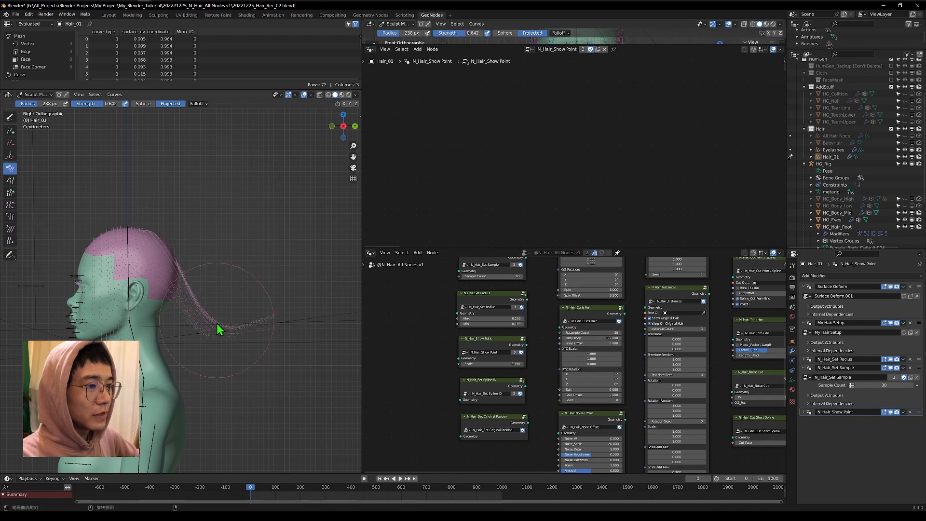
# - Comb the back strands outward to the side in top view and hide the viewport overlays
pyautogui.moveTo(169, 244); pyautogui.dragTo(222, 301, button='middle')
pyautogui.moveTo(181, 157); pyautogui.dragTo(207, 227)
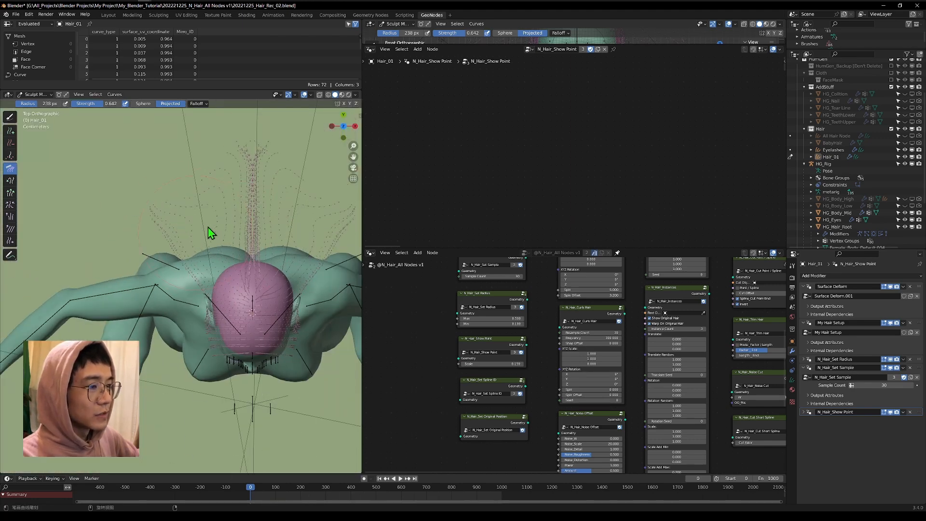
pyautogui.click(304, 94)
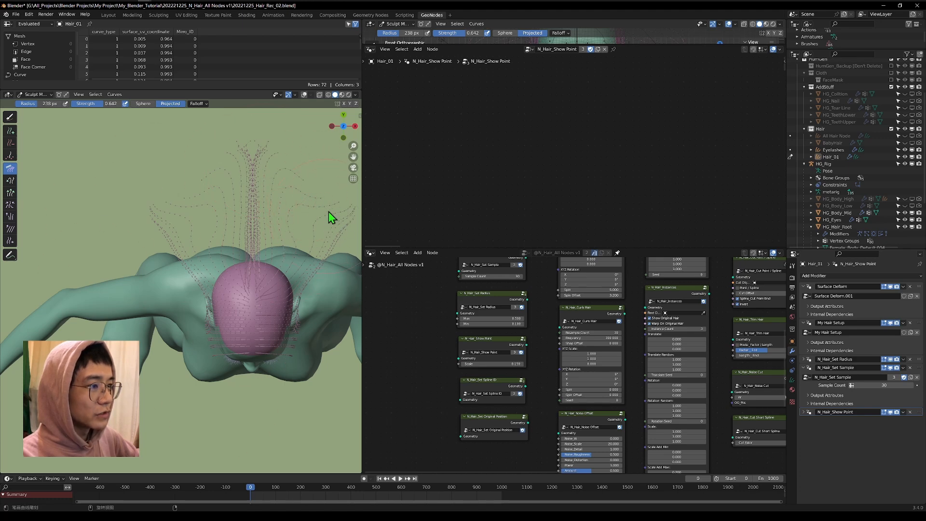
# - Comb the back strands outward into a wide, evenly spread fan in top view
pyautogui.moveTo(192, 204); pyautogui.dragTo(109, 150, button='middle')
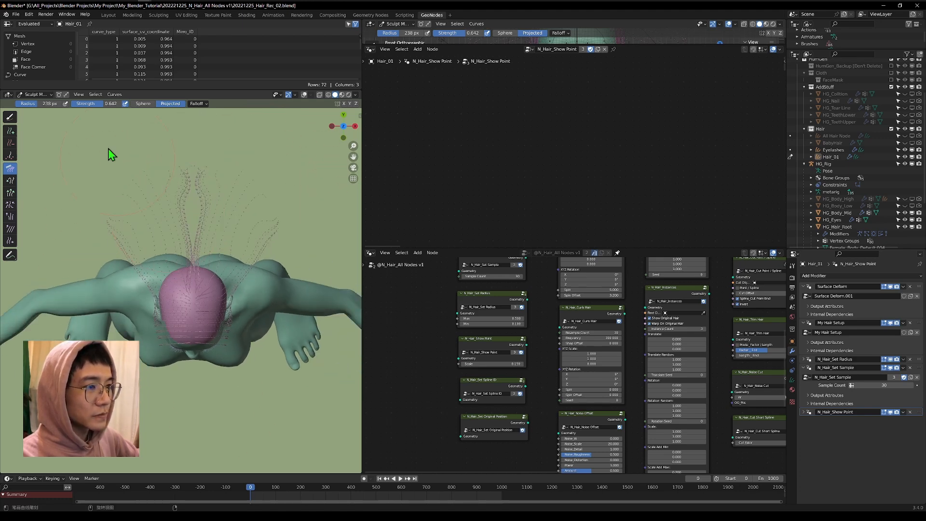
pyautogui.moveTo(166, 213); pyautogui.dragTo(187, 210, button='middle')
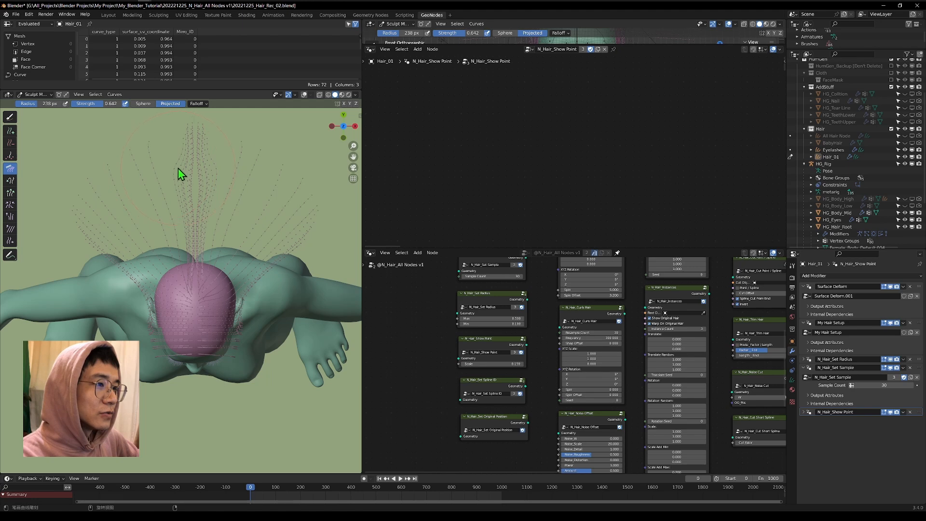
pyautogui.moveTo(178, 167); pyautogui.dragTo(167, 129)
pyautogui.scroll(2, 182, 240)
pyautogui.moveTo(152, 280); pyautogui.dragTo(53, 208)
pyautogui.moveTo(114, 313); pyautogui.dragTo(98, 311)
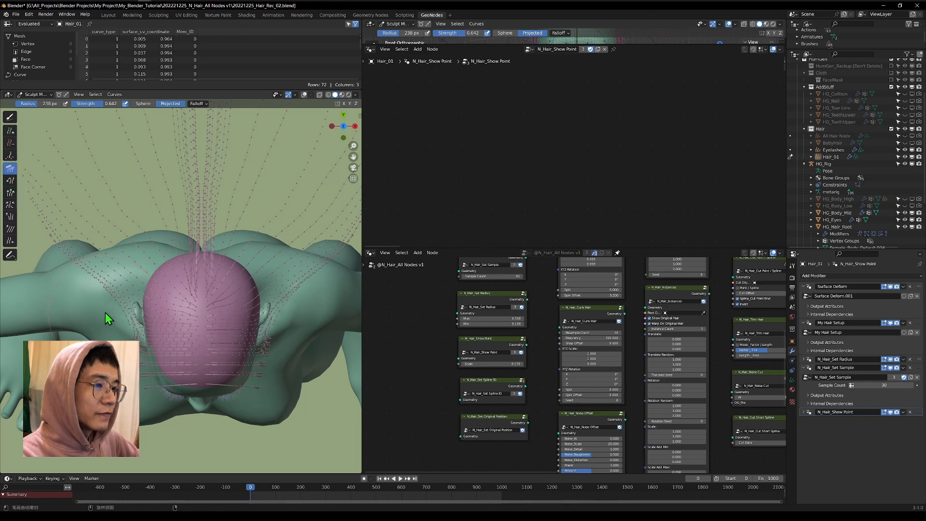
# - Comb the raised back strands down along the head and neck in side view
pyautogui.scroll(-6, 108, 321)
pyautogui.scroll(4, 126, 325)
pyautogui.scroll(-2, 123, 297)
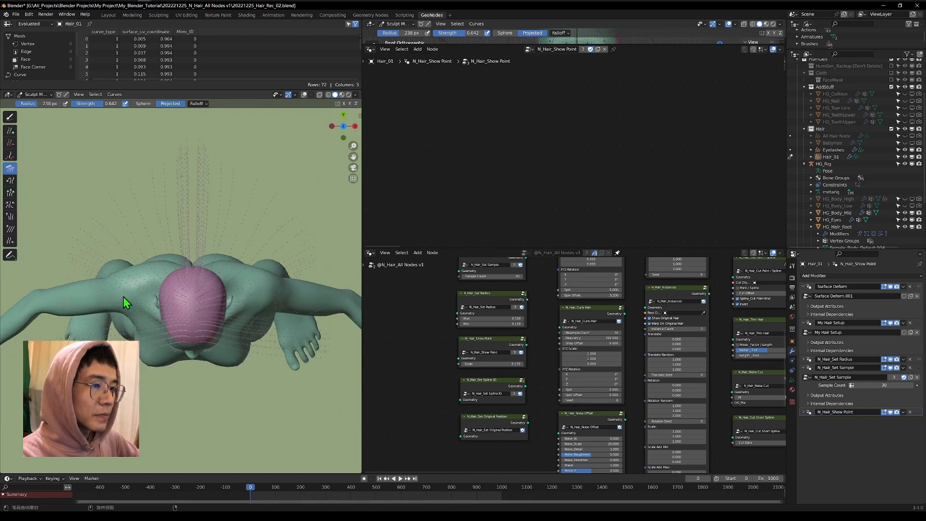
pyautogui.click(343, 138)
pyautogui.keyDown('alt'); pyautogui.moveTo(197, 243); pyautogui.dragTo(235, 206, button='middle'); pyautogui.keyUp('alt')
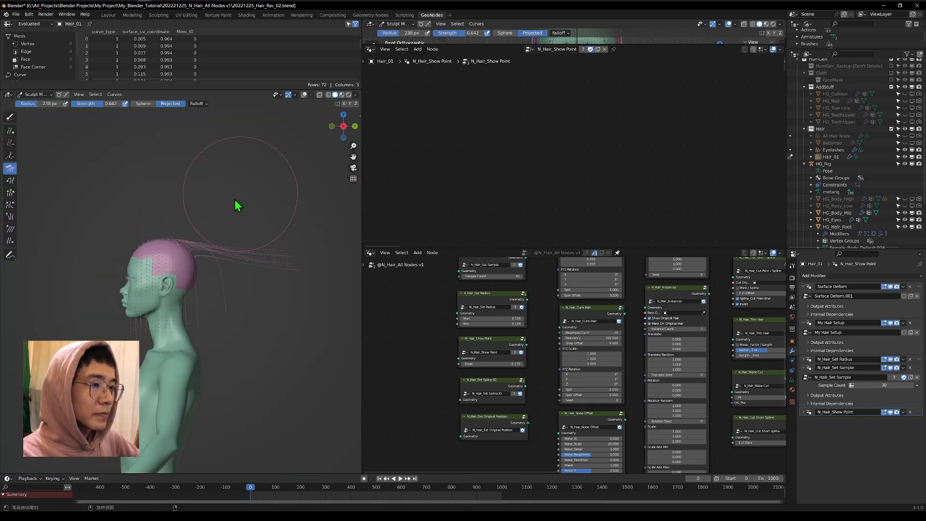
pyautogui.moveTo(235, 206)
pyautogui.mouseDown()
pyautogui.moveTo(224, 302)
pyautogui.moveTo(150, 381)
pyautogui.mouseUp()
# - Trim the hanging strand ends to an even length in side view with the Grow/Shrink brush set to shrink at a 76 px radius
pyautogui.scroll(4, 223, 302)
pyautogui.keyDown('alt'); pyautogui.moveTo(151, 381); pyautogui.dragTo(193, 367, button='middle'); pyautogui.keyUp('alt')
pyautogui.scroll(2, 181, 243)
pyautogui.keyDown('alt'); pyautogui.moveTo(181, 243); pyautogui.dragTo(262, 317, button='middle'); pyautogui.keyUp('alt')
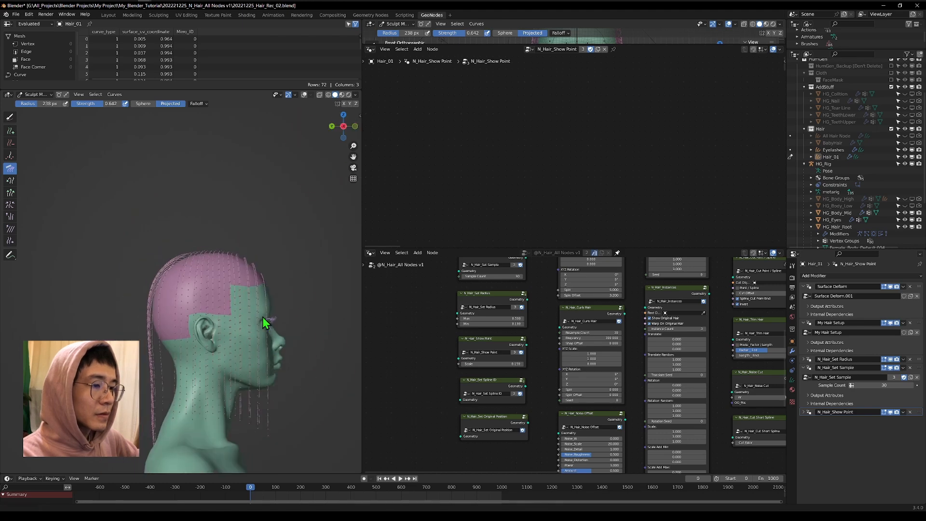
pyautogui.scroll(2, 262, 317)
pyautogui.click(10, 192)
pyautogui.click(141, 103)
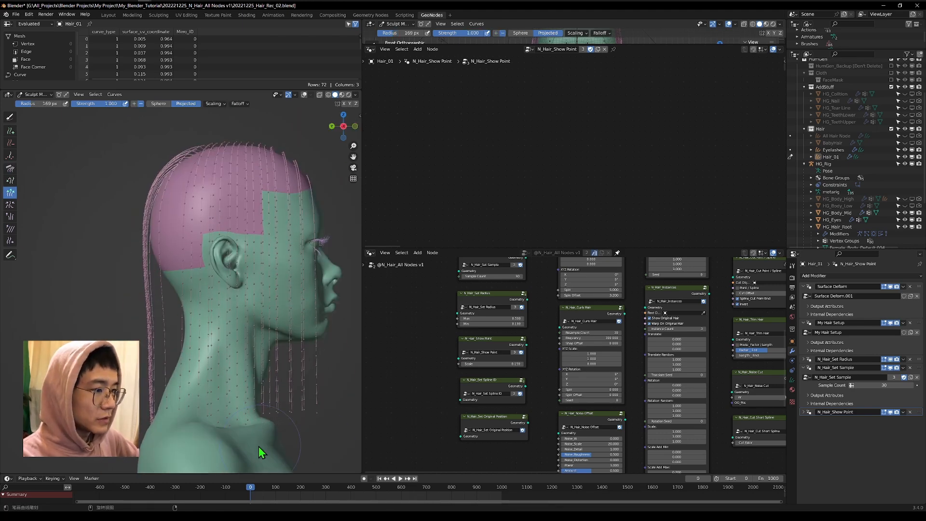
pyautogui.press('f')
pyautogui.click(314, 430)
pyautogui.hotkey('ctrl', 'z')
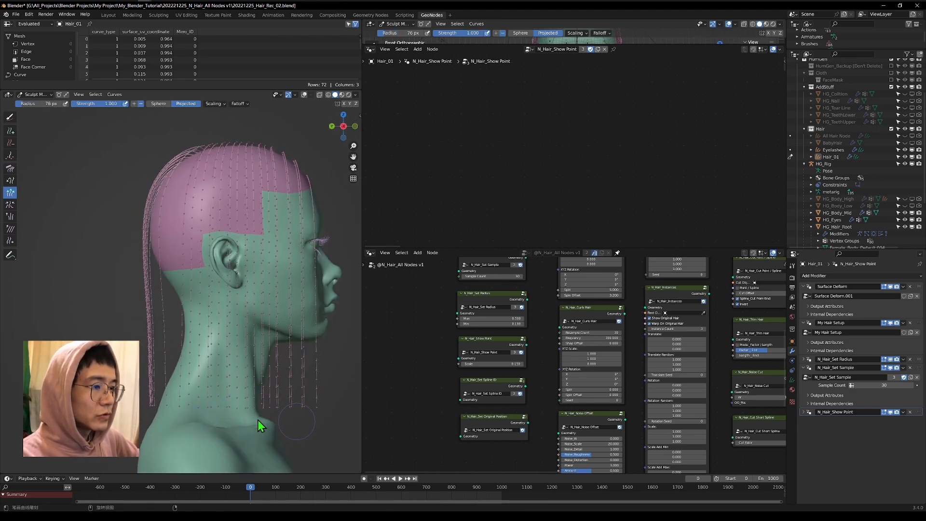
pyautogui.scroll(-1, 126, 185)
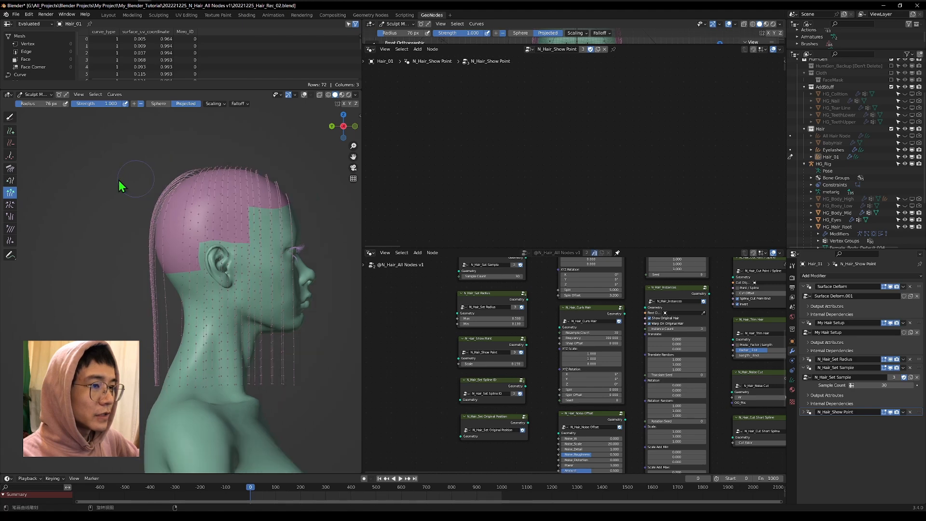
# - Comb the strands behind the neck in side view with a 161 px radius and the crown and side strands in top view with a larger brush
pyautogui.click(13, 168)
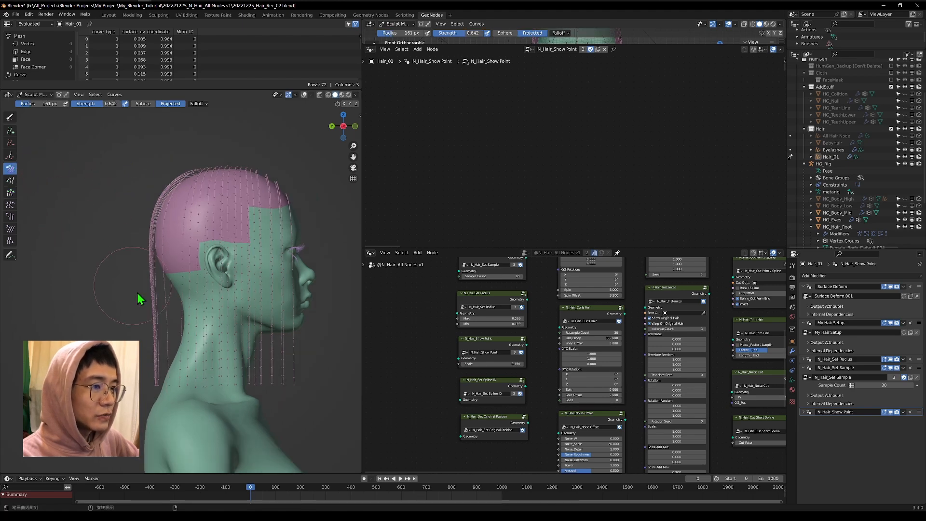
pyautogui.moveTo(138, 296); pyautogui.dragTo(131, 318)
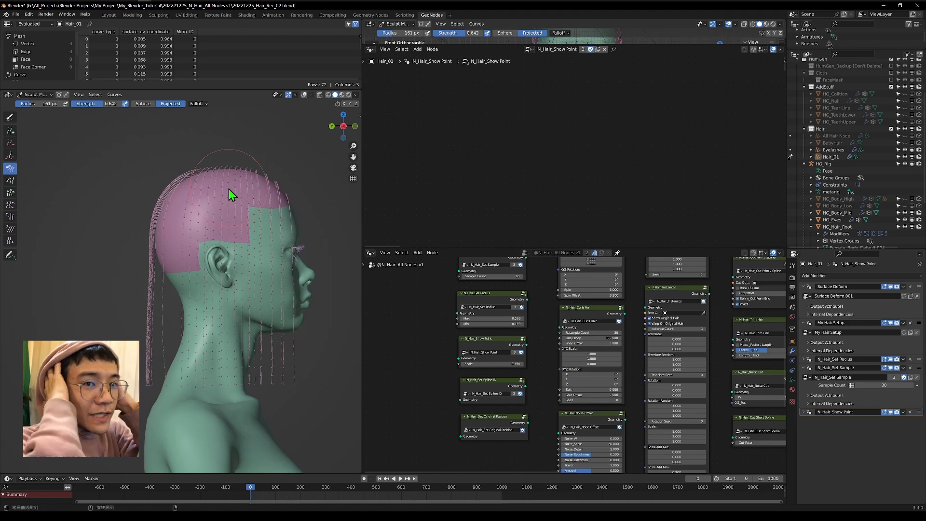
pyautogui.click(344, 115)
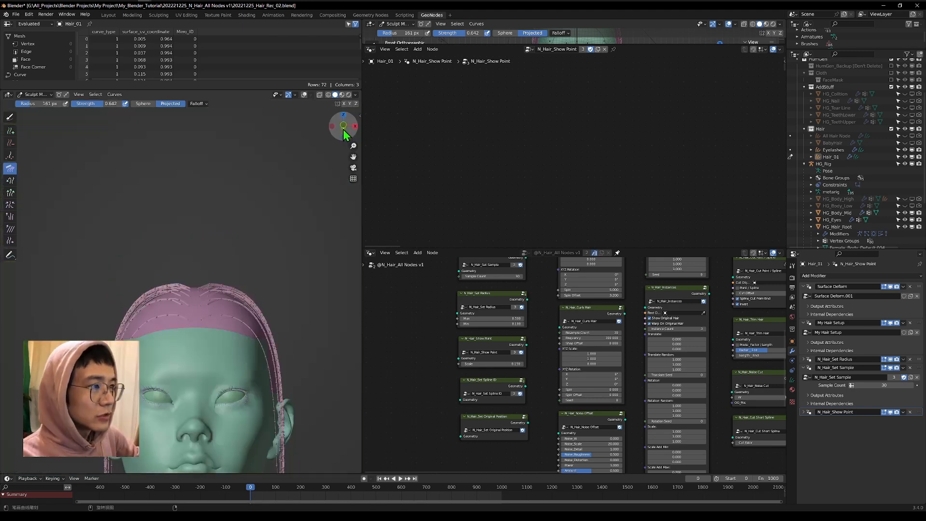
pyautogui.click(345, 114)
pyautogui.click(346, 113)
pyautogui.scroll(2, 230, 218)
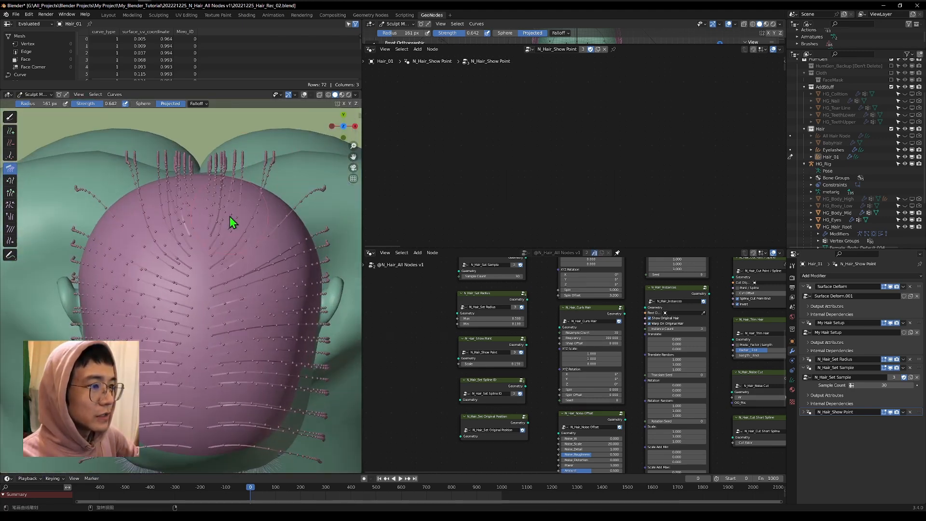
pyautogui.scroll(-3, 230, 218)
pyautogui.press('f')
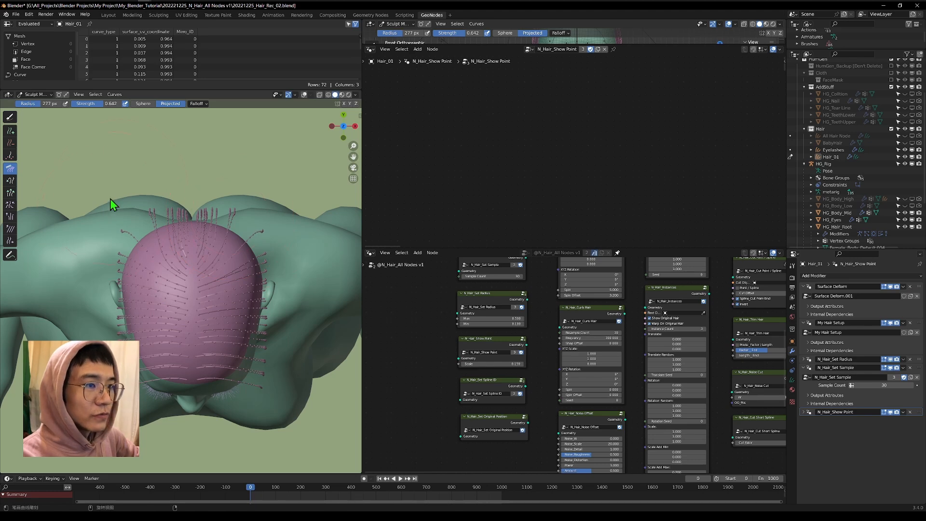
pyautogui.click(94, 211)
pyautogui.scroll(2, 159, 232)
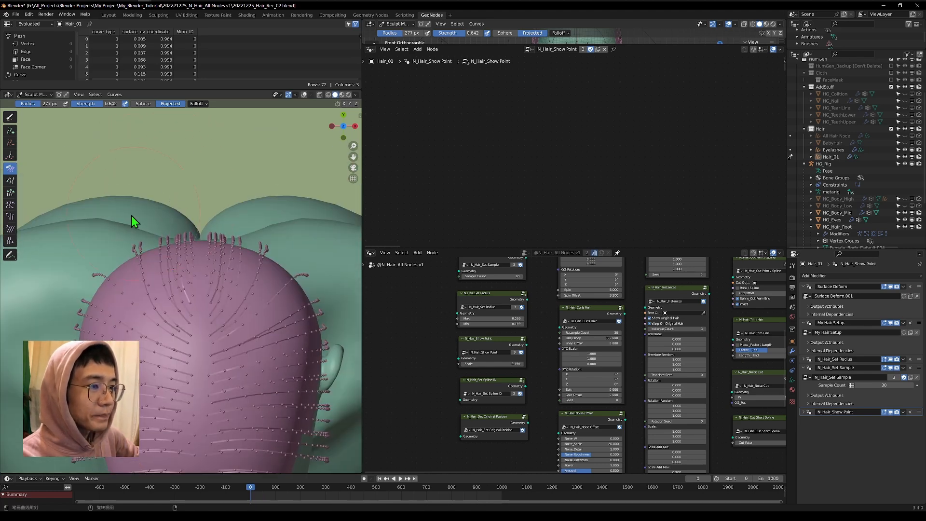
pyautogui.scroll(2, 74, 324)
pyautogui.keyDown('shift'); pyautogui.moveTo(72, 338); pyautogui.dragTo(77, 265, button='middle'); pyautogui.keyUp('shift')
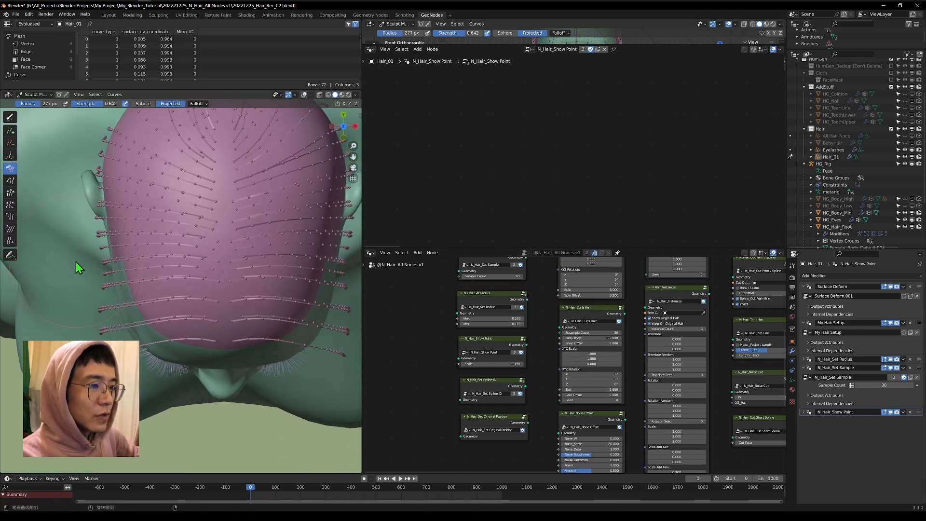
pyautogui.moveTo(80, 324); pyautogui.dragTo(92, 354)
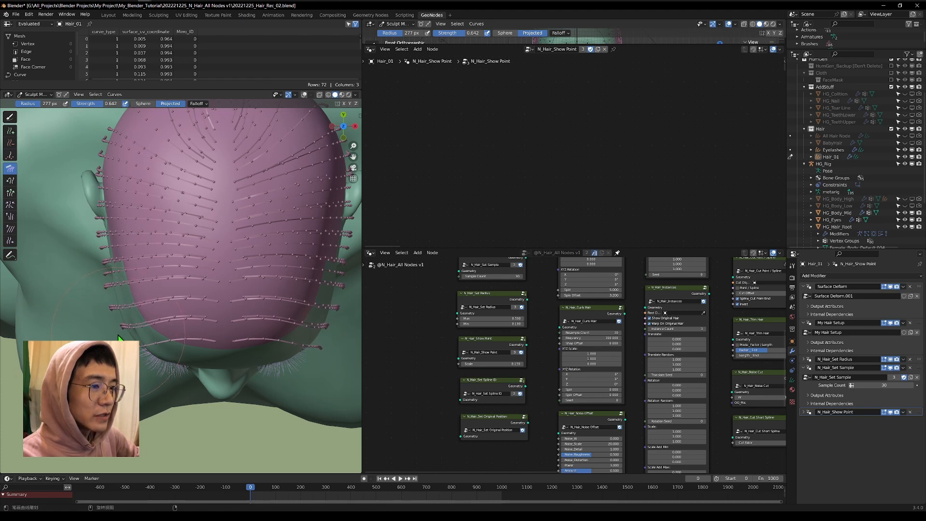
# - Reduce the comb radius to 166 px and smooth the front strands back along the hairline and temple
pyautogui.keyDown('shift'); pyautogui.moveTo(128, 348); pyautogui.dragTo(132, 311, button='middle'); pyautogui.keyUp('shift')
pyautogui.press('f')
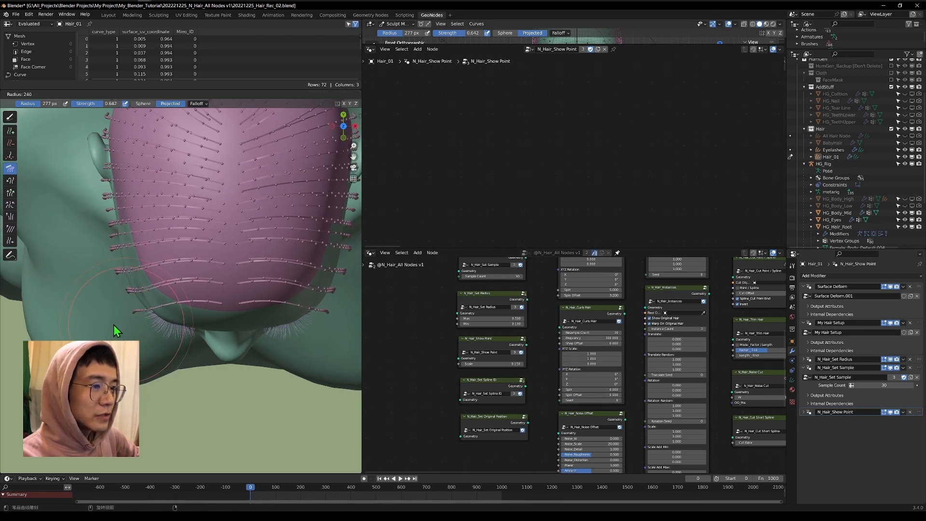
pyautogui.click(107, 324)
pyautogui.moveTo(130, 318); pyautogui.dragTo(113, 259)
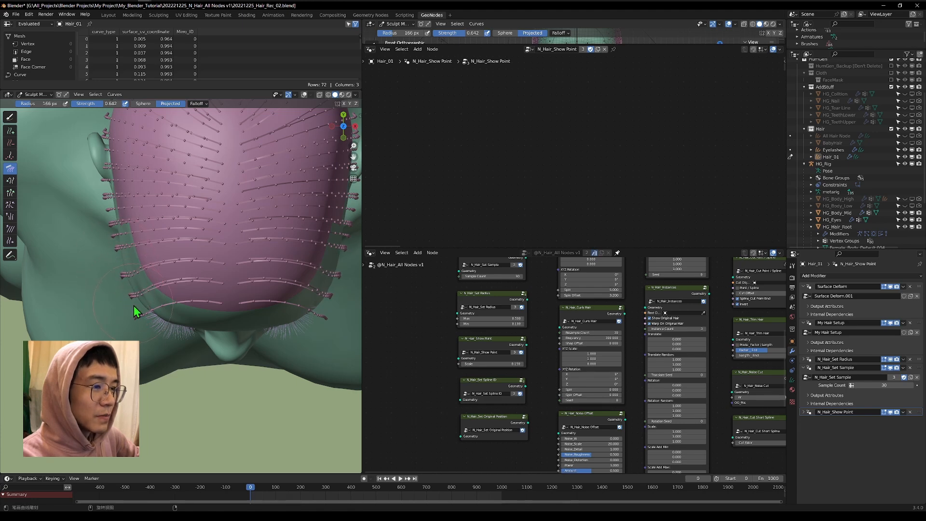
pyautogui.moveTo(137, 324)
pyautogui.mouseDown()
pyautogui.moveTo(144, 326)
pyautogui.moveTo(146, 265)
pyautogui.moveTo(108, 241)
pyautogui.moveTo(96, 190)
pyautogui.mouseUp()
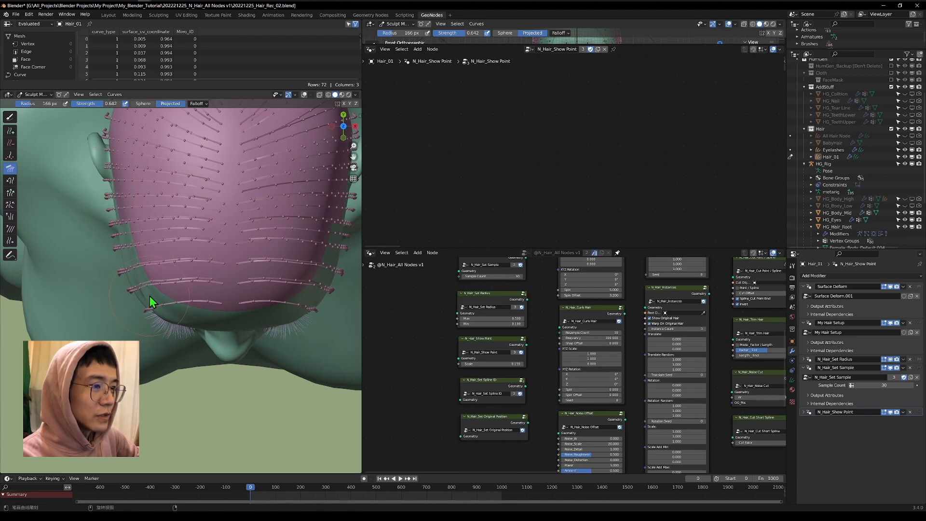
# - Examine the combed hair from the front, the side and above
pyautogui.moveTo(149, 304); pyautogui.dragTo(210, 207, button='middle')
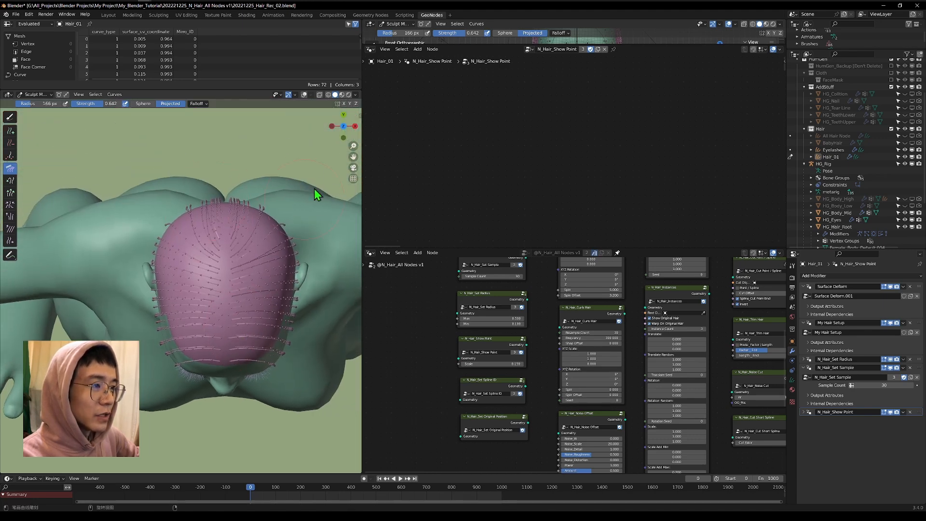
pyautogui.moveTo(251, 240)
pyautogui.mouseDown(button='middle')
pyautogui.moveTo(198, 161)
pyautogui.moveTo(97, 243)
pyautogui.mouseUp(button='middle')
pyautogui.press('f')
pyautogui.click(114, 246)
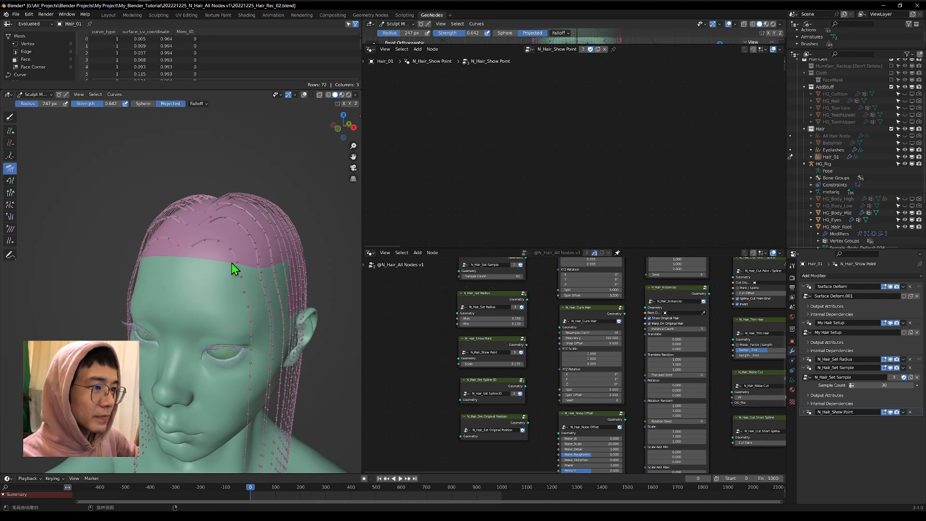
pyautogui.moveTo(106, 328); pyautogui.dragTo(47, 313, button='middle')
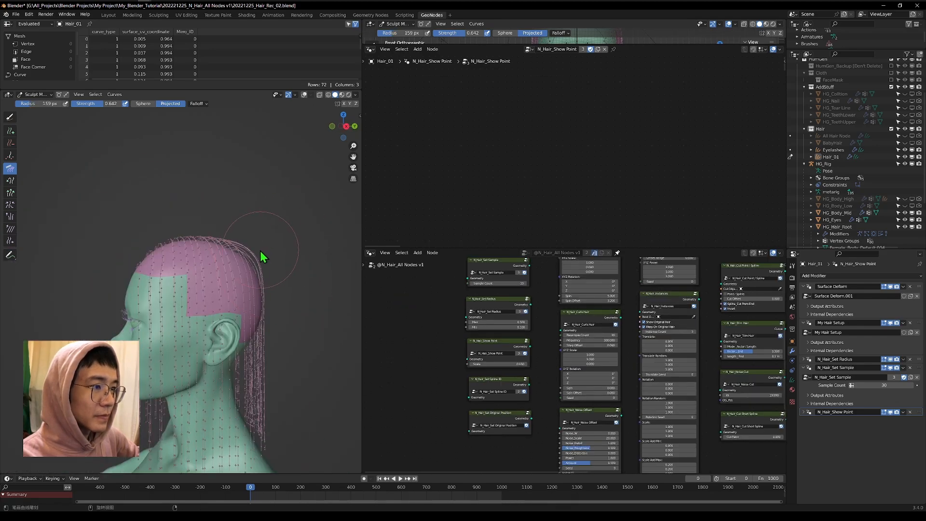
pyautogui.moveTo(260, 251); pyautogui.dragTo(240, 405, button='middle')
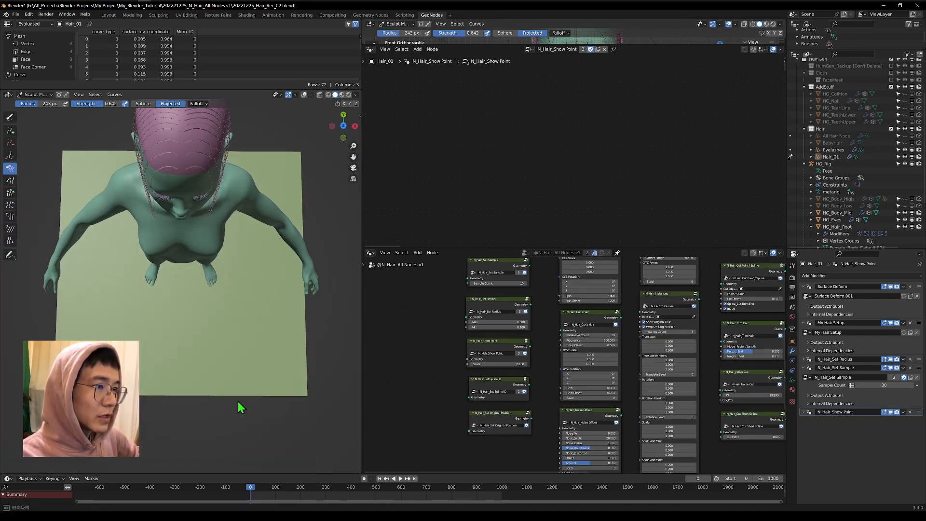
# - Add new hair curves across the scalp in top view with the Add brush at a 109 px radius and open its Curve Shape settings
pyautogui.click(343, 126)
pyautogui.keyDown('shift'); pyautogui.moveTo(213, 169); pyautogui.dragTo(250, 346, button='middle'); pyautogui.keyUp('shift')
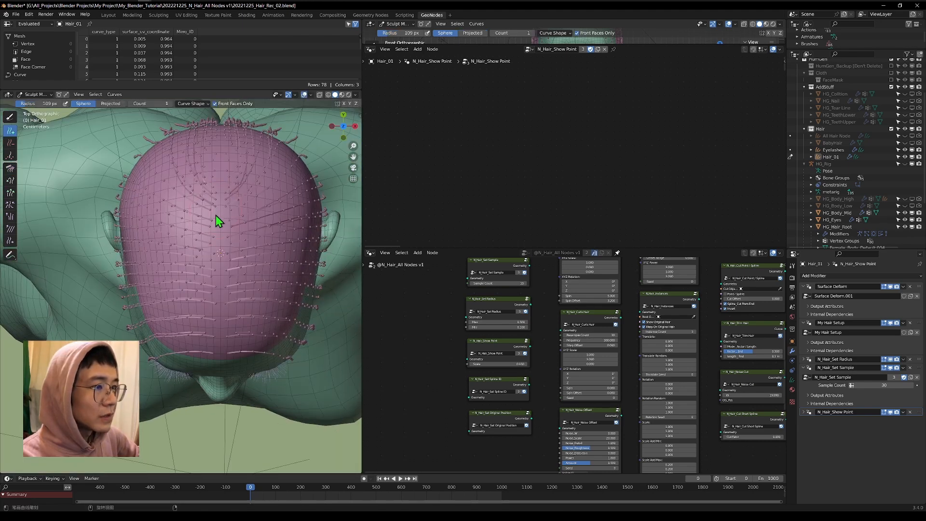
pyautogui.keyDown('shift'); pyautogui.moveTo(216, 215); pyautogui.dragTo(202, 192, button='middle'); pyautogui.keyUp('shift')
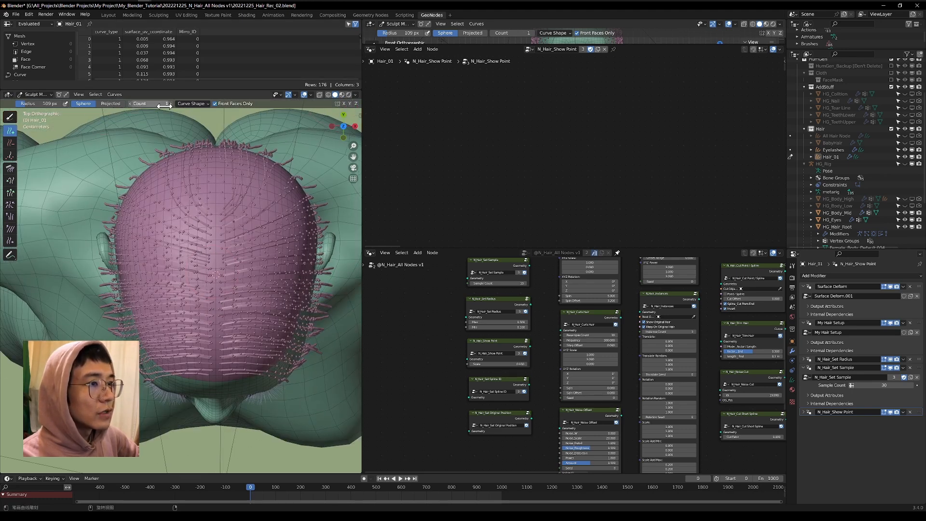
pyautogui.click(192, 103)
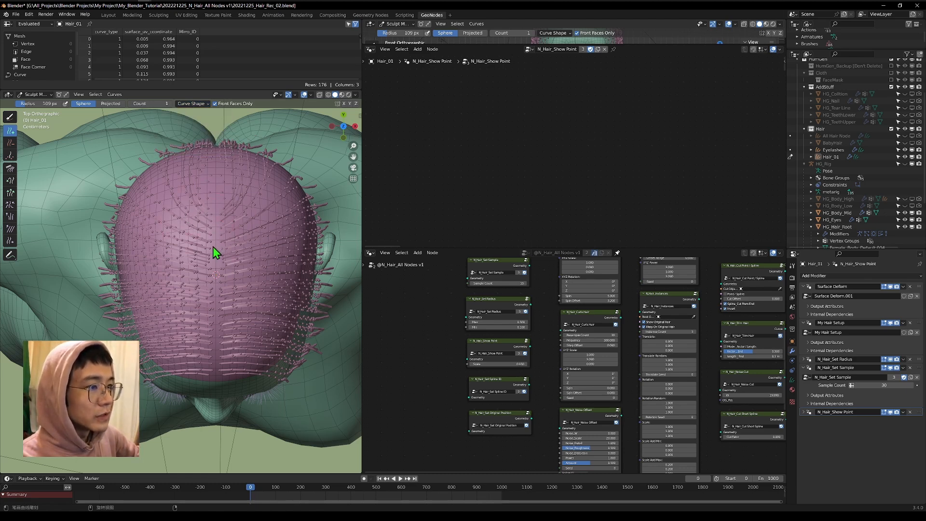
# - Fill the crown and the centre parting with more hair curves to make the scalp coverage denser
pyautogui.moveTo(213, 247); pyautogui.dragTo(220, 264)
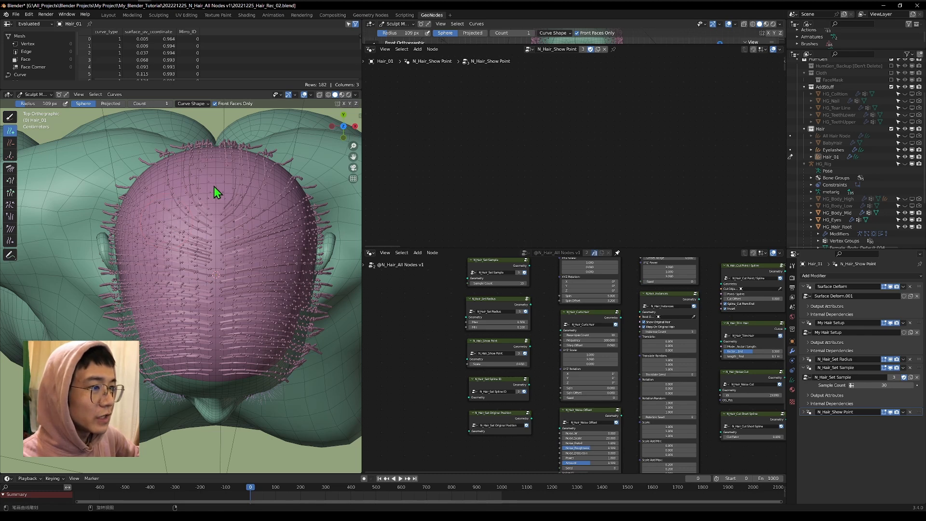
pyautogui.moveTo(215, 187); pyautogui.dragTo(212, 218)
pyautogui.moveTo(212, 167); pyautogui.dragTo(196, 197)
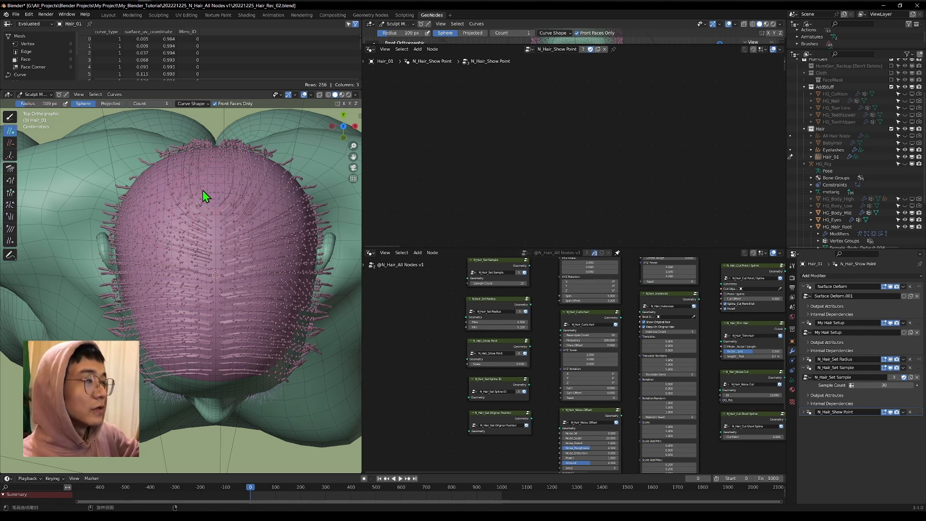
pyautogui.moveTo(206, 182)
pyautogui.mouseDown()
pyautogui.moveTo(179, 272)
pyautogui.moveTo(192, 361)
pyautogui.moveTo(207, 166)
pyautogui.moveTo(213, 171)
pyautogui.mouseUp()
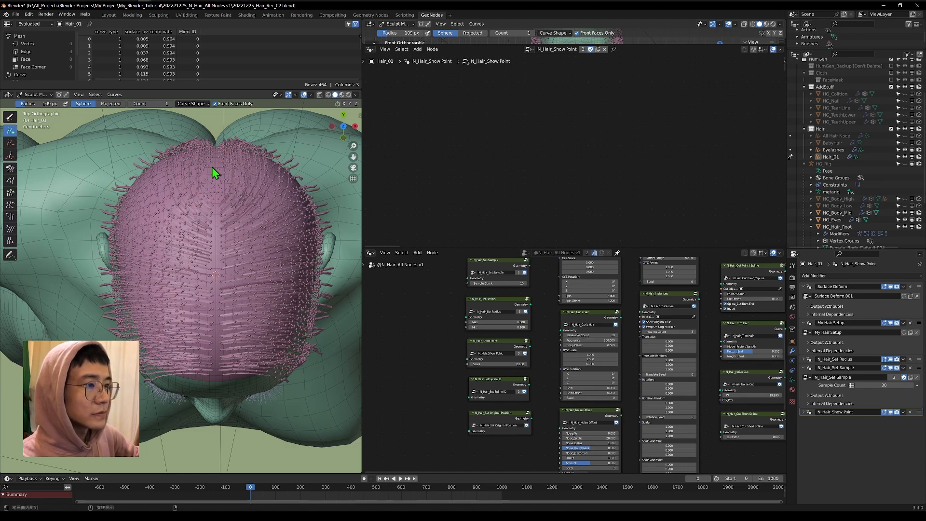
# - Switch from sculpting to Object Mode in front view and select the HG_Body_Mid mesh
pyautogui.moveTo(213, 172)
pyautogui.mouseDown(button='middle')
pyautogui.moveTo(240, 360)
pyautogui.moveTo(257, 348)
pyautogui.moveTo(250, 193)
pyautogui.mouseUp(button='middle')
pyautogui.keyDown('ctrl'); pyautogui.moveTo(193, 319); pyautogui.dragTo(272, 248, button='middle'); pyautogui.keyUp('ctrl')
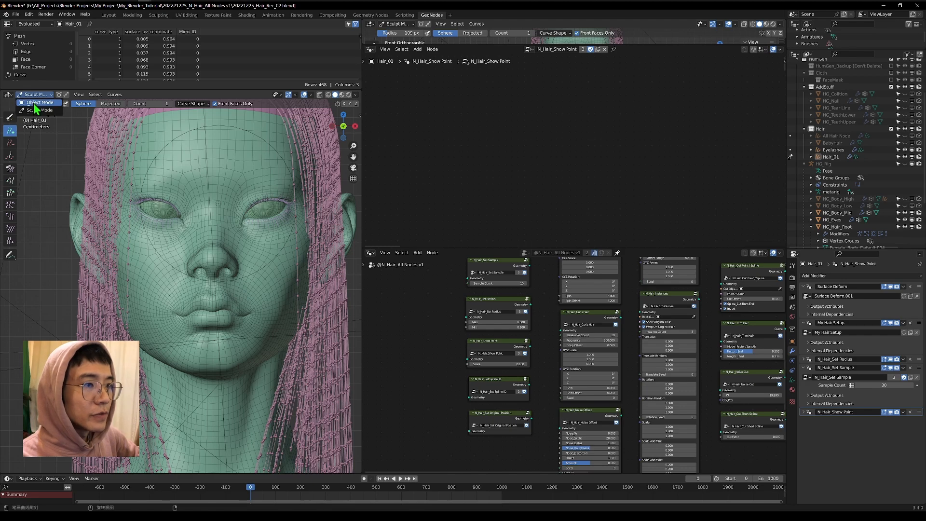
pyautogui.click(33, 104)
pyautogui.scroll(-5, 223, 302)
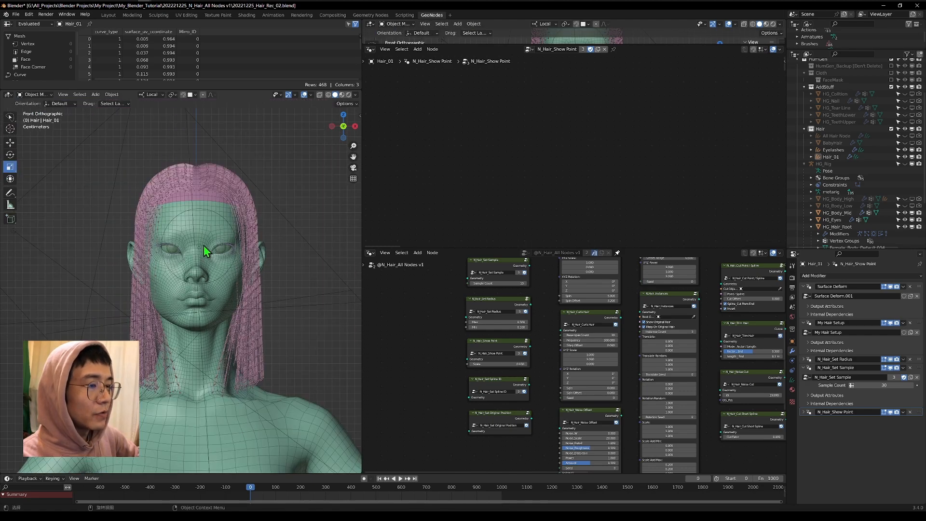
pyautogui.click(299, 409)
pyautogui.moveTo(299, 409); pyautogui.dragTo(166, 191, button='middle')
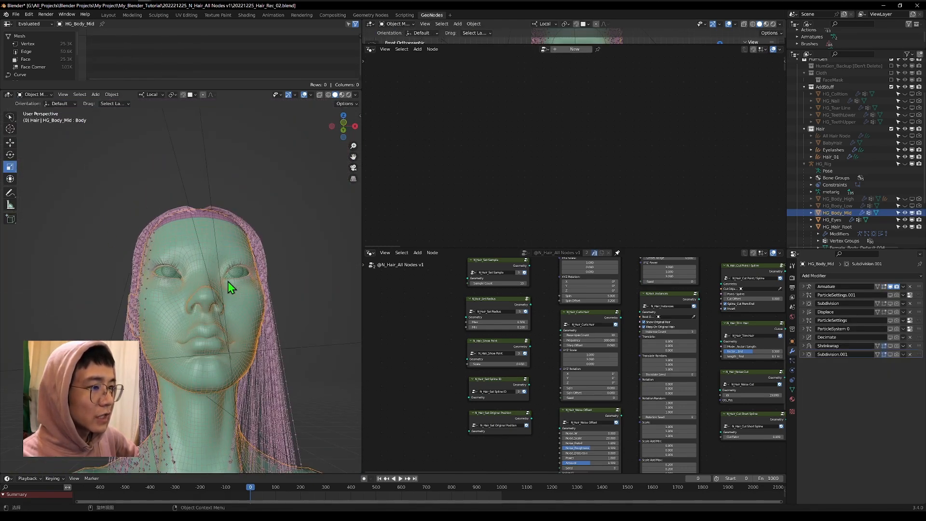
# - Hide the HG_Body_Mid mesh in the viewport so only the eyes, the hair-root mesh and the hair remain
pyautogui.hotkey('shift', '`')
pyautogui.press('w')
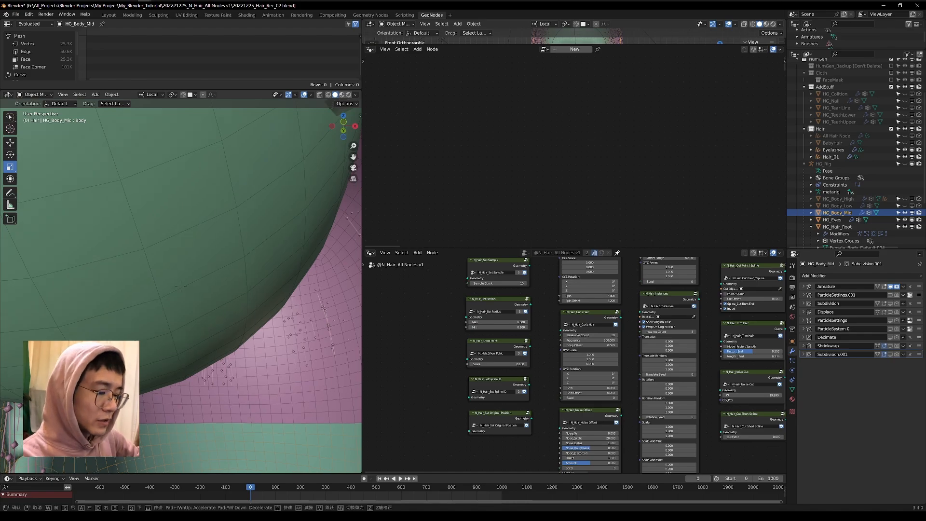
pyautogui.press('s')
pyautogui.press('w')
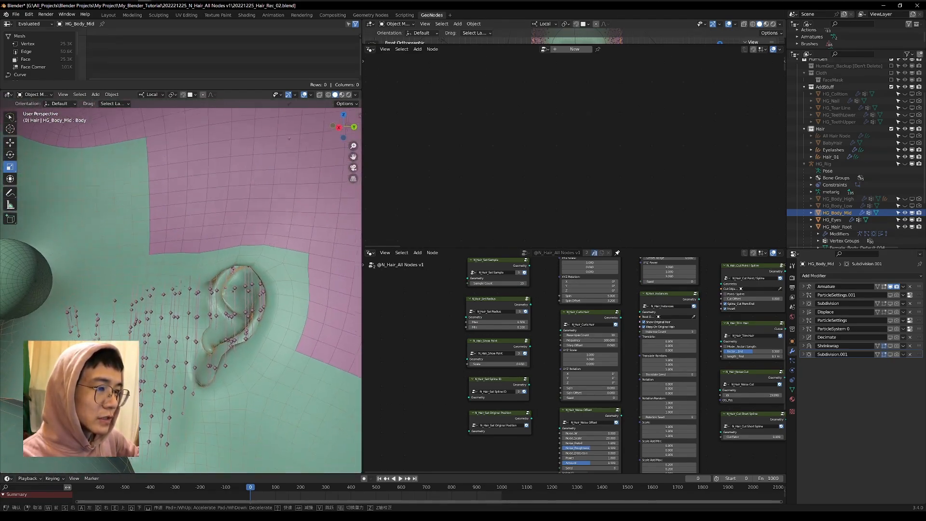
pyautogui.press('Escape')
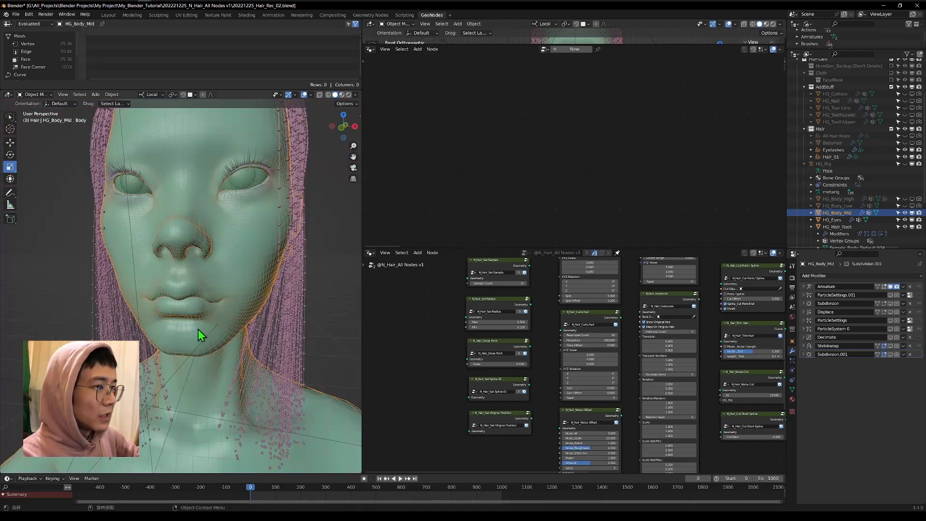
pyautogui.scroll(-5, 198, 329)
pyautogui.scroll(3, 899, 206)
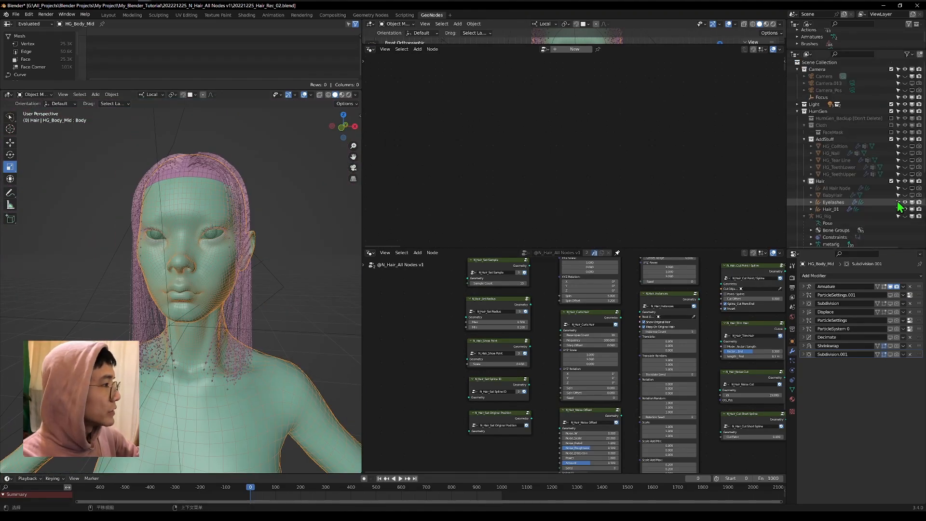
pyautogui.scroll(-5, 899, 207)
pyautogui.click(905, 187)
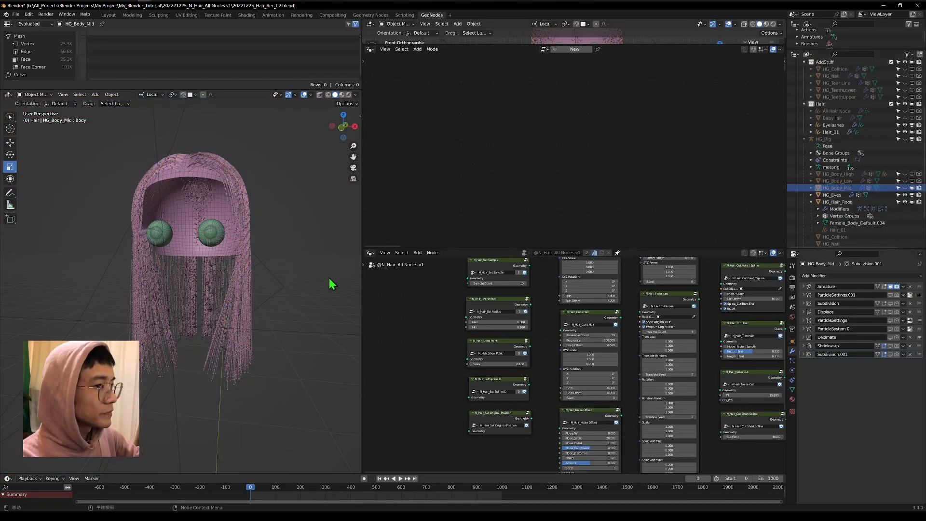
# - Examine the Hair_01 curves from the front and back with the body mesh hidden
pyautogui.hotkey('shift', '`')
pyautogui.press('w')
pyautogui.press('s')
pyautogui.click(316, 279)
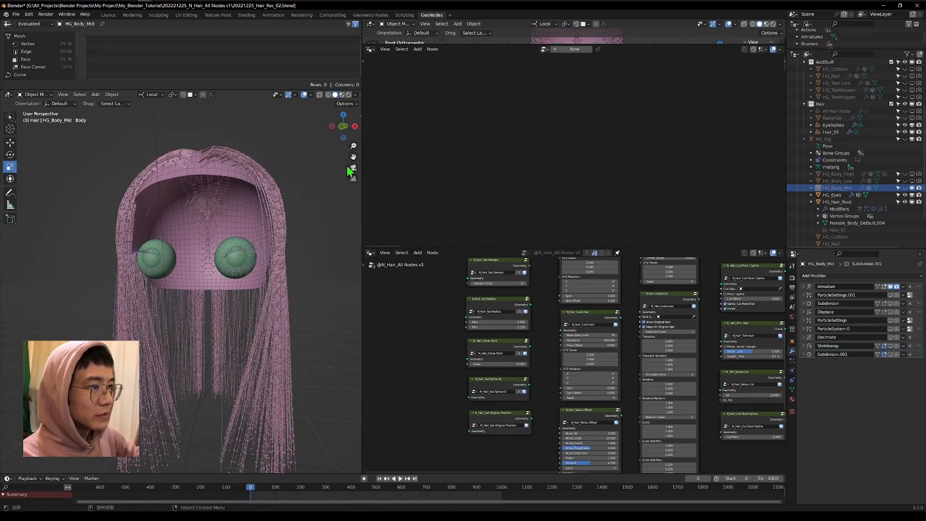
pyautogui.scroll(-4, 155, 278)
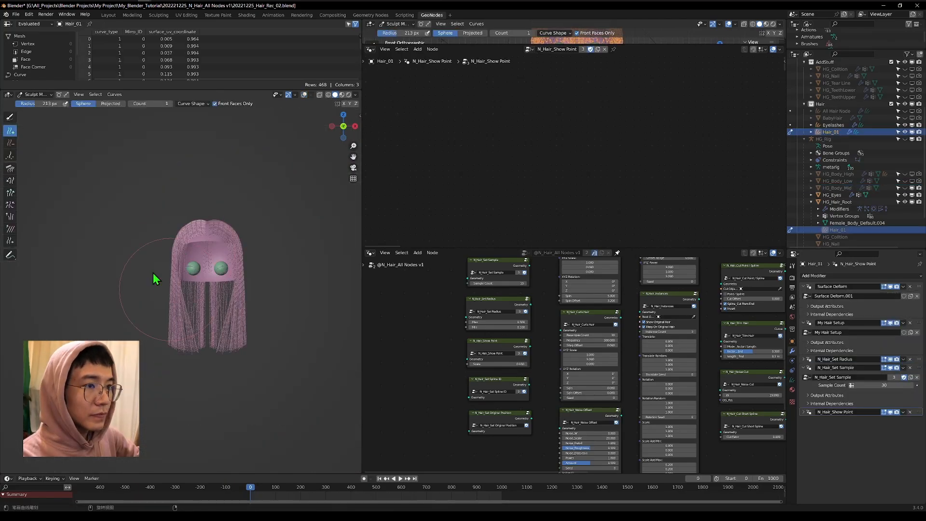
pyautogui.scroll(6, 159, 277)
pyautogui.press('ctrl+KP_1')
pyautogui.scroll(-6, 176, 380)
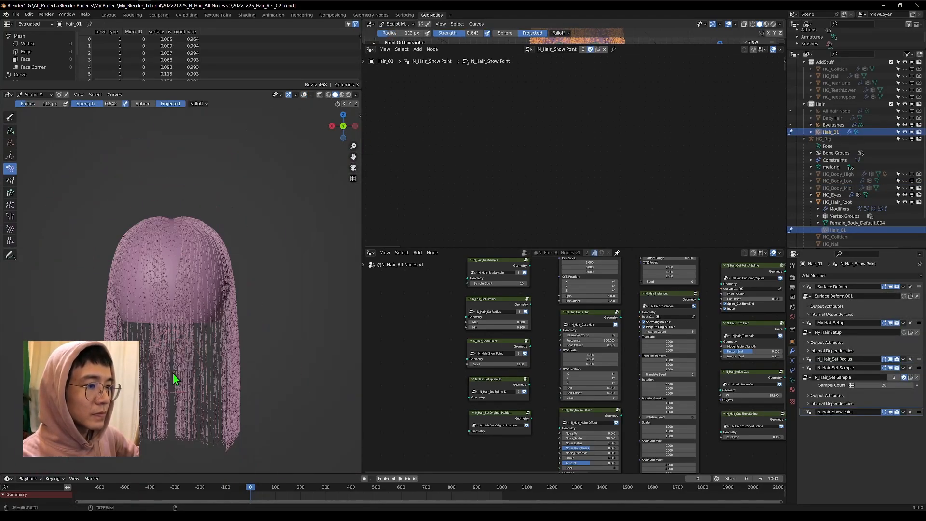
pyautogui.scroll(-1, 172, 380)
pyautogui.scroll(6, 169, 385)
# - Examine the inside of the hair-root mesh for Hair_01 strands passing through the scalp
pyautogui.hotkey('shift', '`')
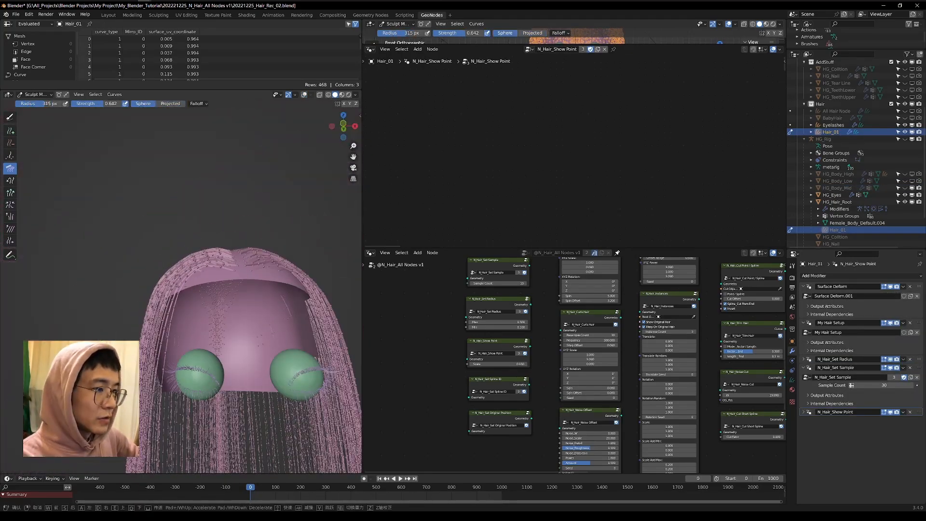
pyautogui.press('w')
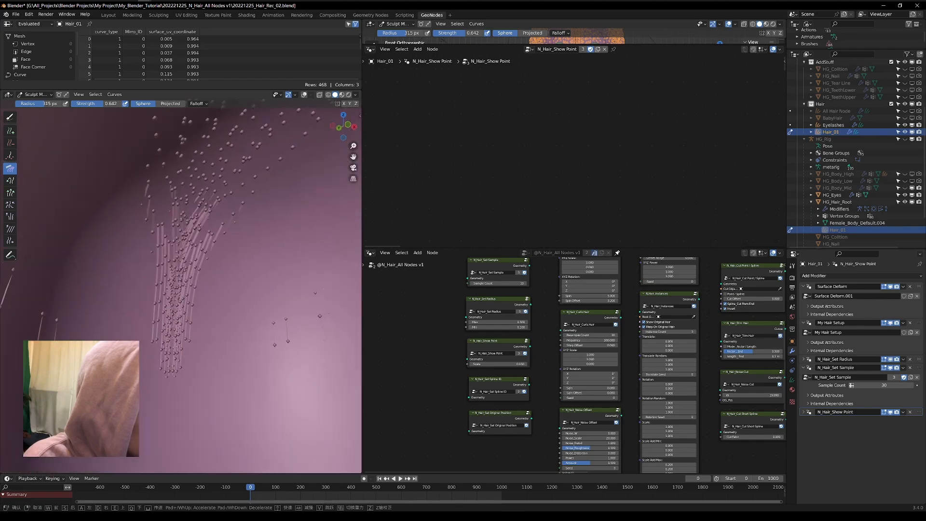
pyautogui.click(235, 340)
pyautogui.moveTo(236, 340); pyautogui.dragTo(51, 255, button='middle')
pyautogui.hotkey('shift', '`')
pyautogui.press('w')
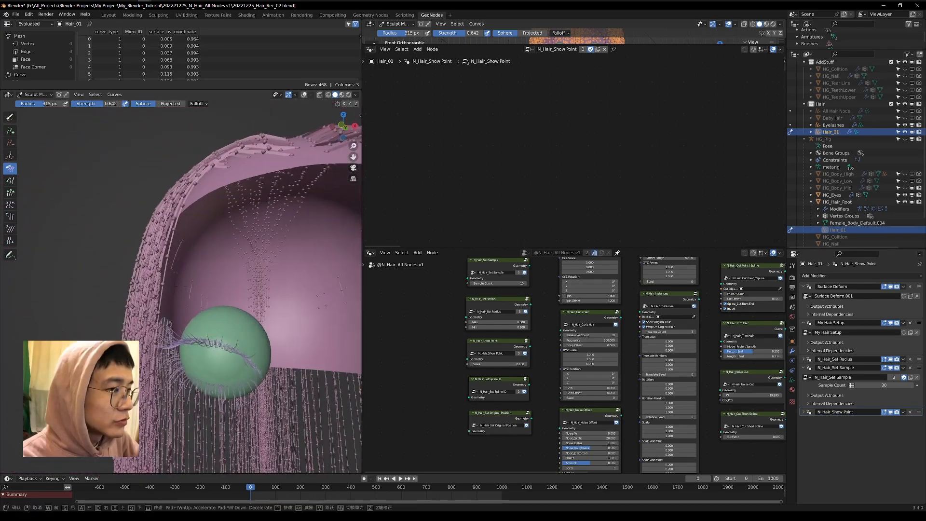
pyautogui.press('s')
pyautogui.press('w')
pyautogui.click(228, 290)
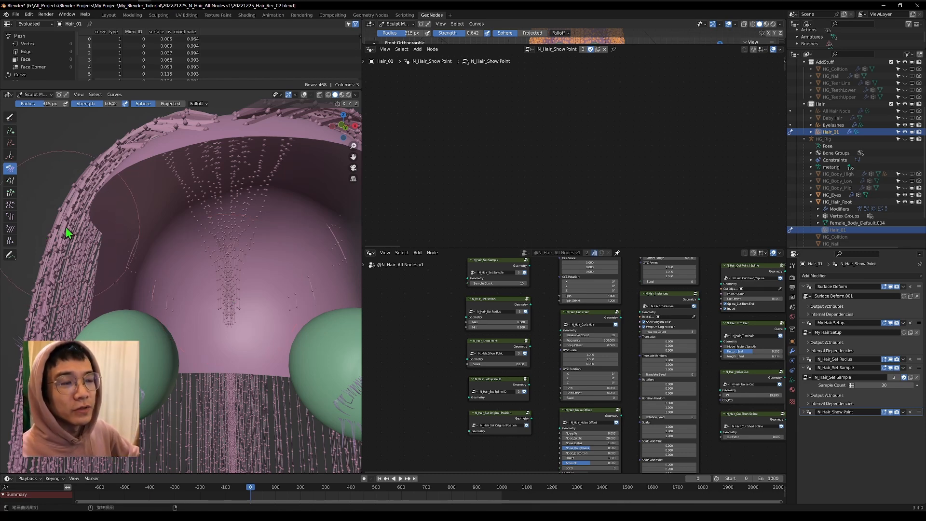
# - Return Hair_01 to Object Mode and open the node tree of its My Hair Setup modifier
pyautogui.click(39, 103)
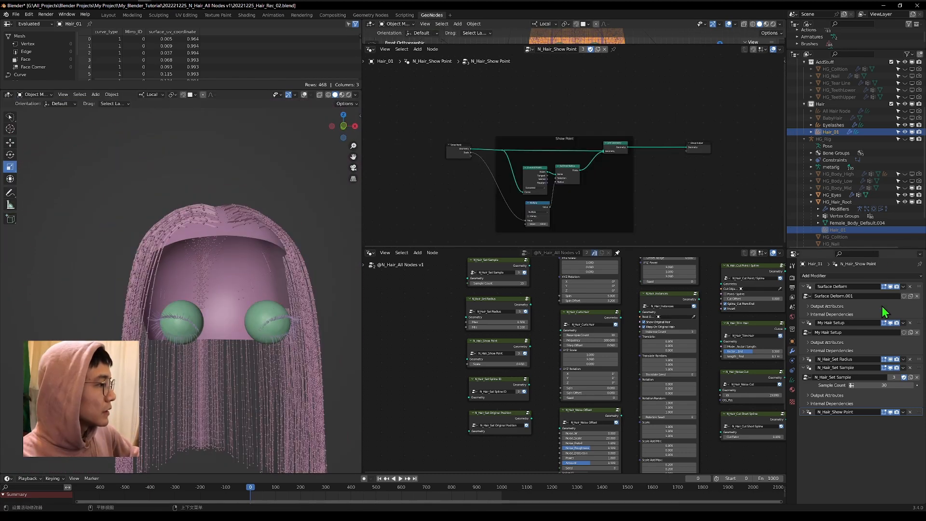
pyautogui.click(877, 341)
pyautogui.scroll(4, 583, 146)
pyautogui.moveTo(583, 147); pyautogui.dragTo(505, 147, button='middle')
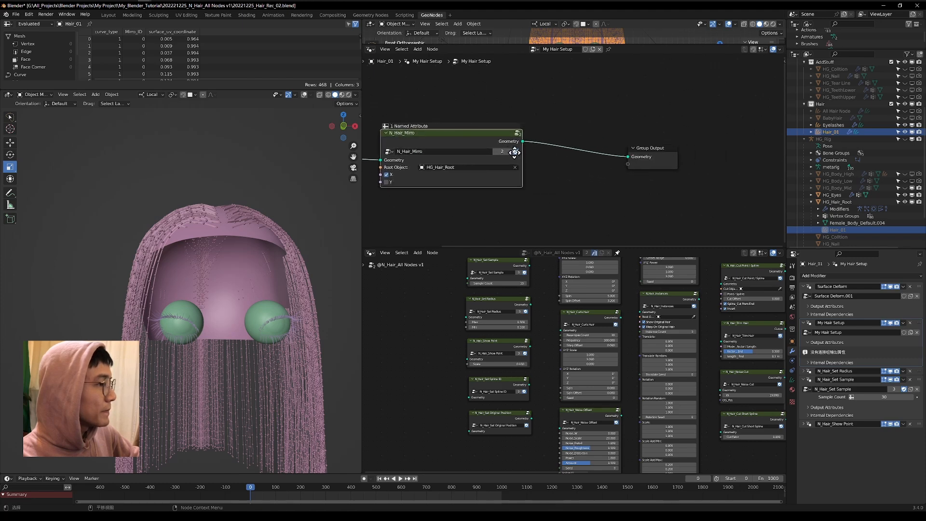
# - Add an N_Hair_Collision node between N_Hair_Mirro and the Group Output in My Hair Setup
pyautogui.hotkey('shift', 'a')
pyautogui.click(557, 90)
pyautogui.write('co')
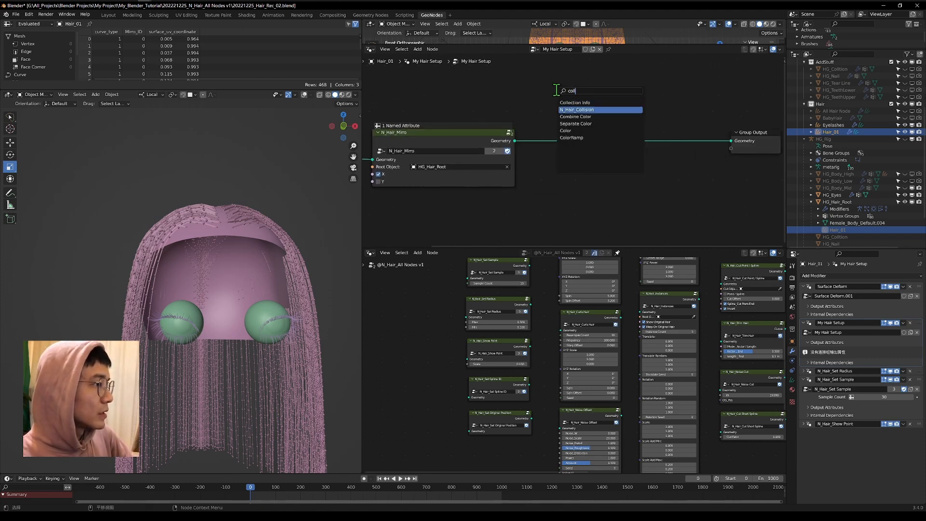
pyautogui.write('ll')
pyautogui.press('Return')
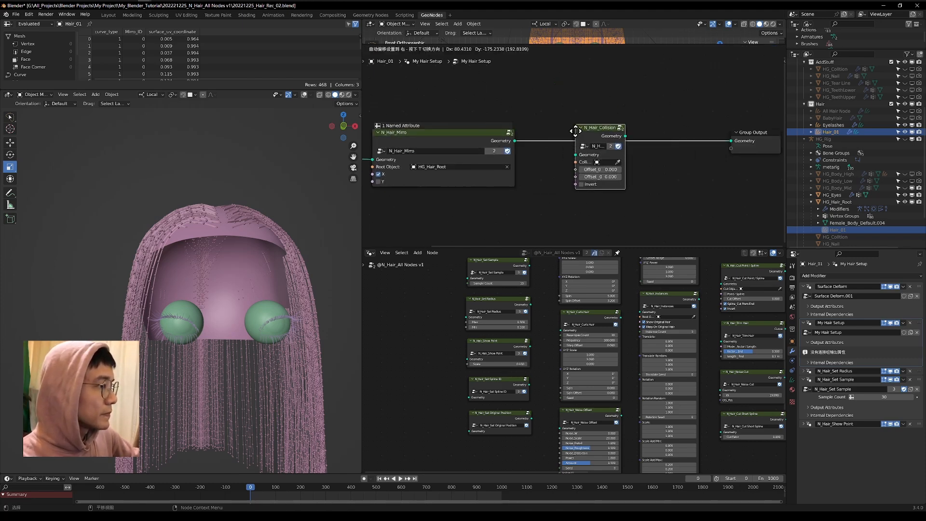
pyautogui.click(575, 130)
# - Space out the Group Output and N_Hair_Collision nodes and widen N_Hair_Collision until its field labels are readable
pyautogui.keyDown('ctrl'); pyautogui.hscroll(5, 608, 174); pyautogui.keyUp('ctrl')
pyautogui.moveTo(659, 139); pyautogui.dragTo(737, 133)
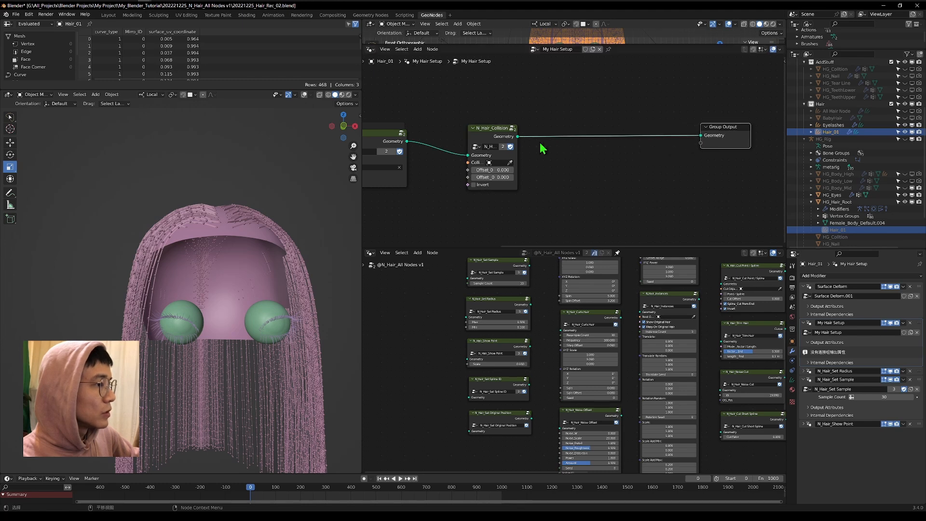
pyautogui.moveTo(500, 137); pyautogui.dragTo(522, 130)
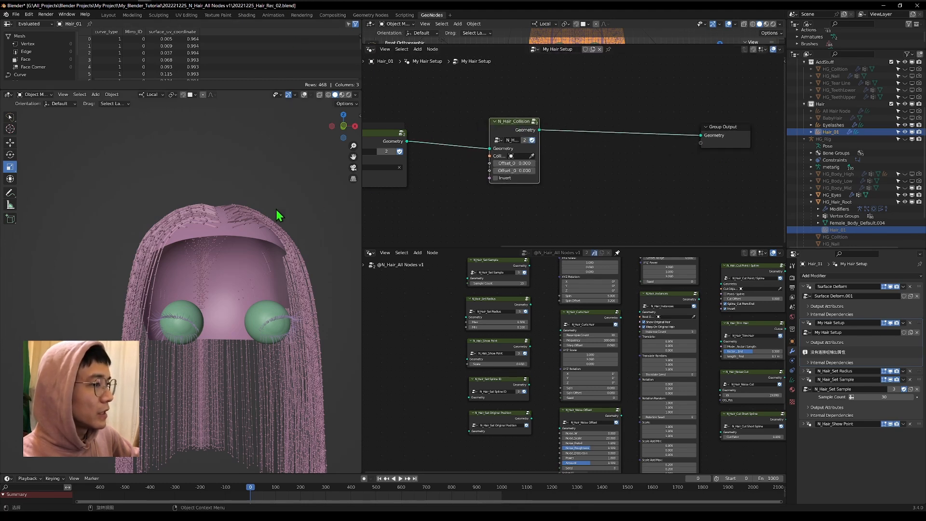
pyautogui.moveTo(540, 166); pyautogui.dragTo(586, 163)
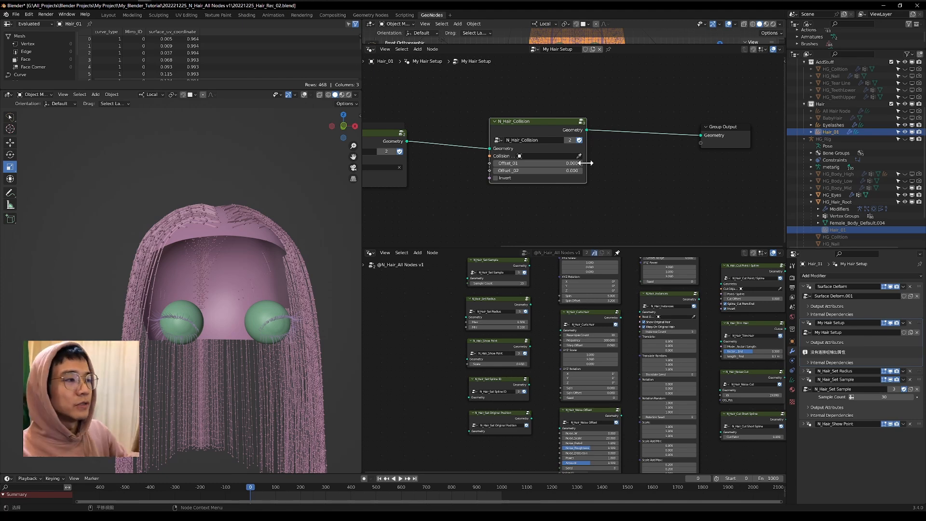
# - Unhide the HG_Body_Mid mesh and assign it as the Collision object of the N_Hair_Collision node
pyautogui.click(236, 233)
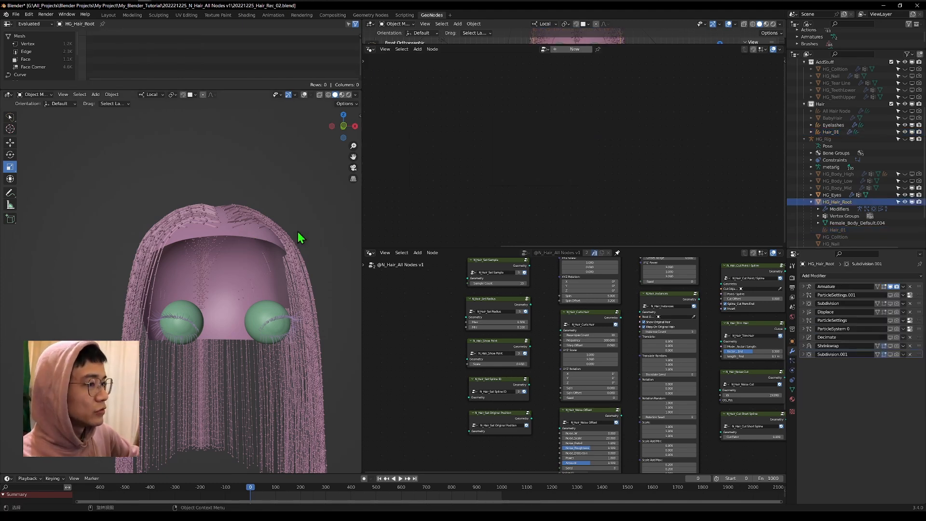
pyautogui.click(304, 264)
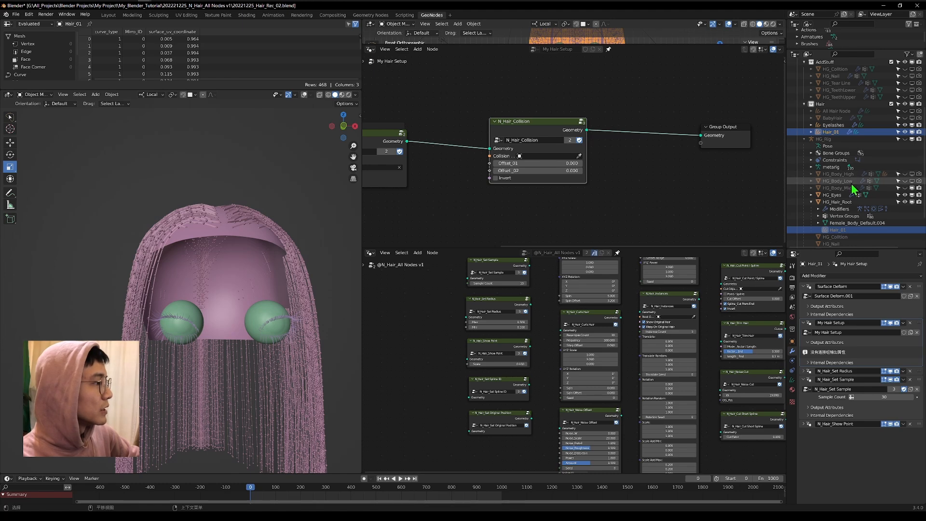
pyautogui.click(905, 188)
pyautogui.click(207, 294)
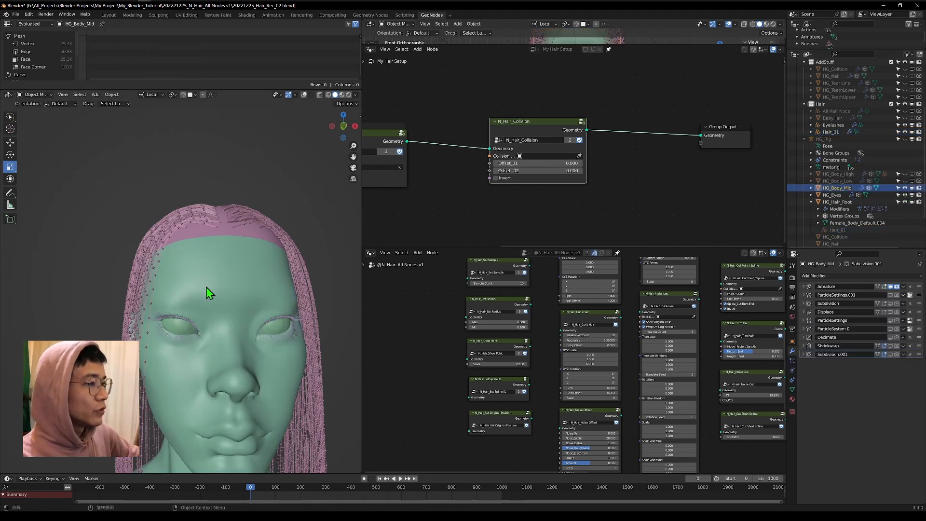
pyautogui.click(579, 156)
pyautogui.click(248, 257)
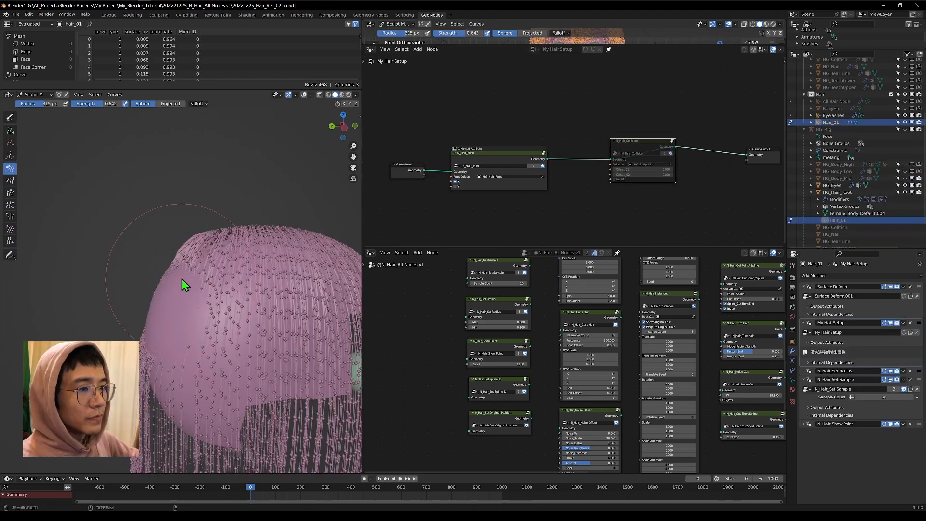
# - Reposition the muted N_Hair_Collision node, unmute it and compare how the strands lie on the scalp
pyautogui.moveTo(181, 279); pyautogui.dragTo(183, 251, button='middle')
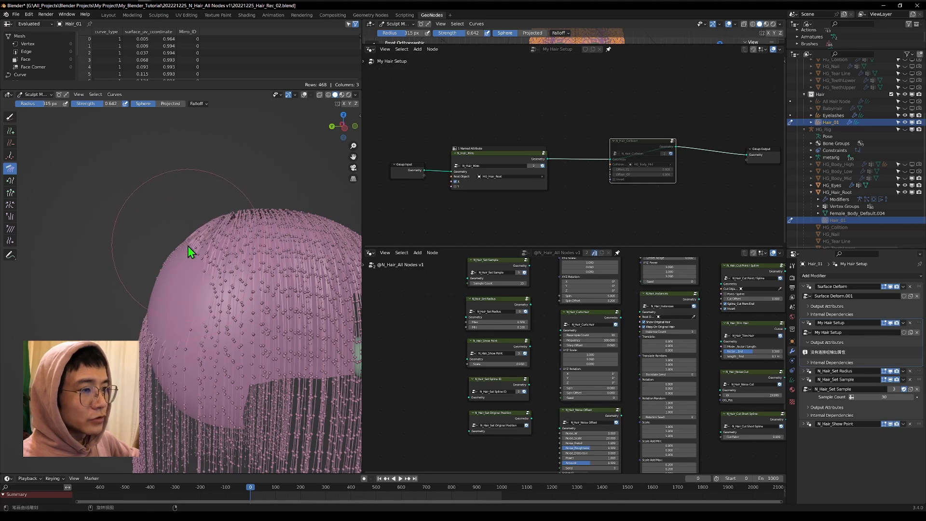
pyautogui.moveTo(193, 310)
pyautogui.mouseDown(button='middle')
pyautogui.moveTo(207, 302)
pyautogui.moveTo(118, 306)
pyautogui.moveTo(170, 304)
pyautogui.moveTo(163, 279)
pyautogui.moveTo(258, 244)
pyautogui.moveTo(186, 242)
pyautogui.moveTo(253, 262)
pyautogui.mouseUp(button='middle')
pyautogui.scroll(6, 166, 277)
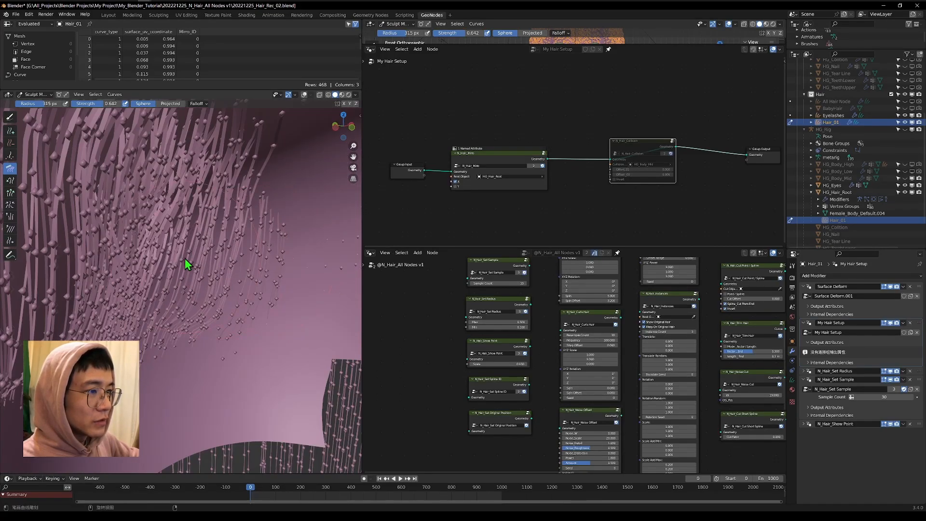
pyautogui.moveTo(84, 254); pyautogui.dragTo(104, 268, button='middle')
pyautogui.press('g')
pyautogui.click(602, 154)
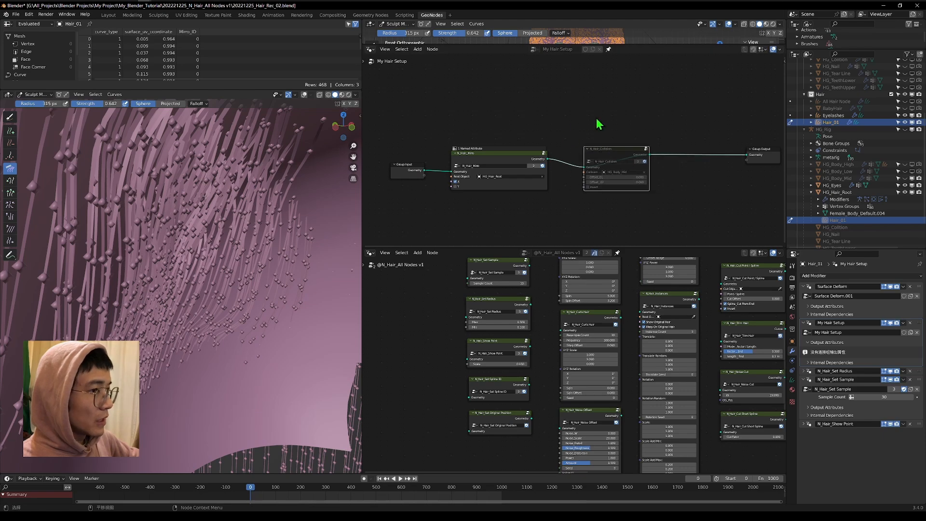
pyautogui.moveTo(620, 161); pyautogui.dragTo(639, 164)
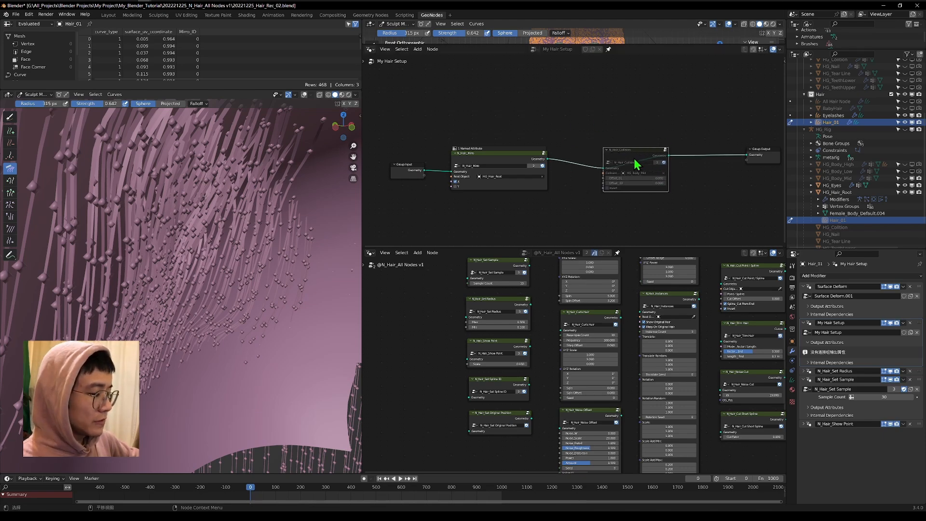
pyautogui.press('m')
pyautogui.moveTo(223, 186); pyautogui.dragTo(240, 229, button='middle')
pyautogui.scroll(-3, 205, 245)
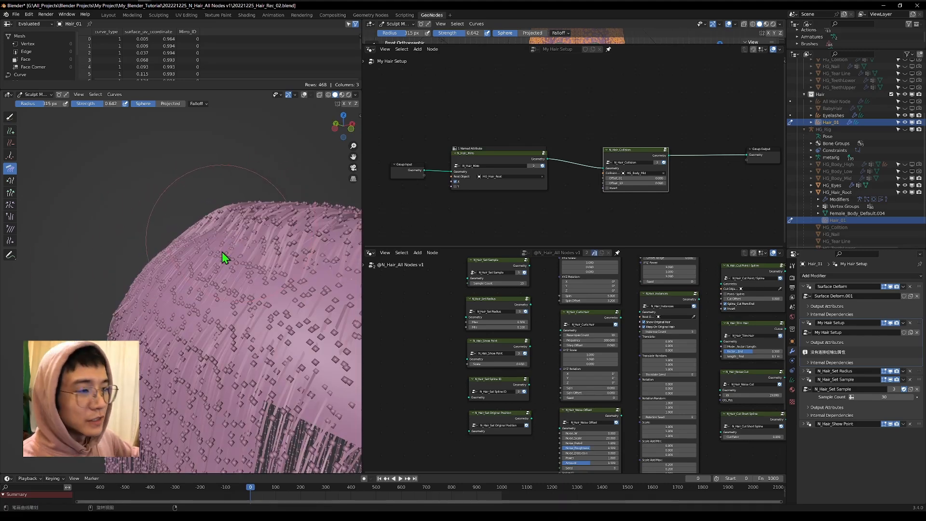
pyautogui.moveTo(497, 93); pyautogui.dragTo(596, 205)
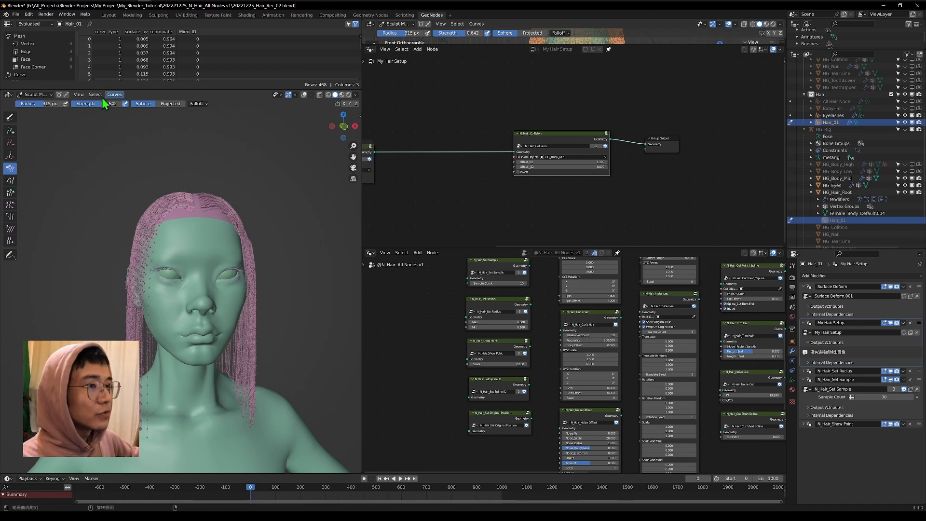
# - Switch to Object Mode, duplicate HG_Body_Mid in place and rename the copy HG_Collision
pyautogui.click(41, 103)
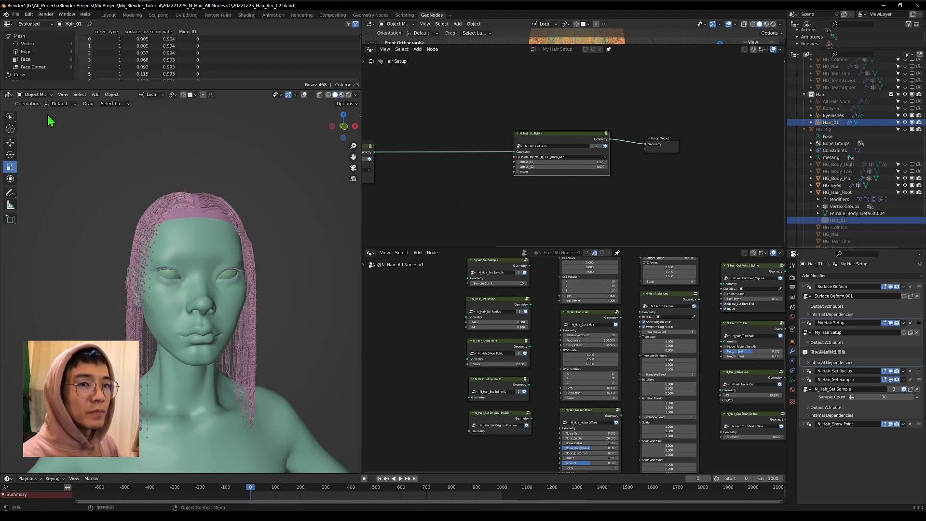
pyautogui.click(837, 178)
pyautogui.scroll(-4, 260, 284)
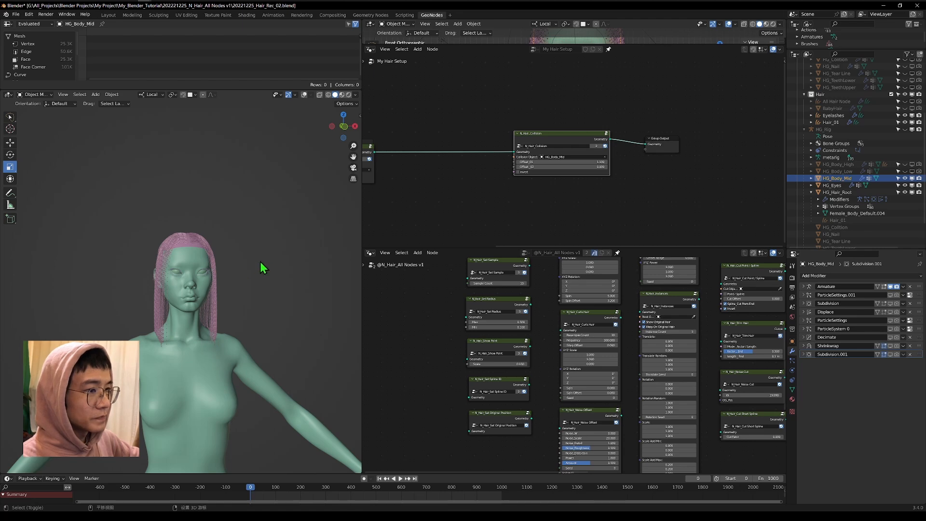
pyautogui.hotkey('shift', 'd')
pyautogui.press('Escape')
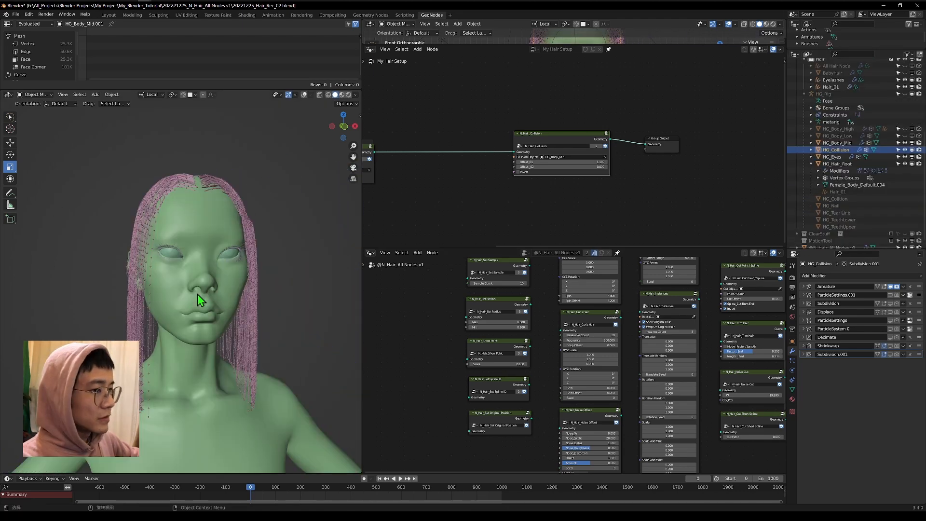
# - Isolate the HG_Collision mesh and frame its head and upper body in front view
pyautogui.scroll(-6, 198, 294)
pyautogui.scroll(5, 191, 280)
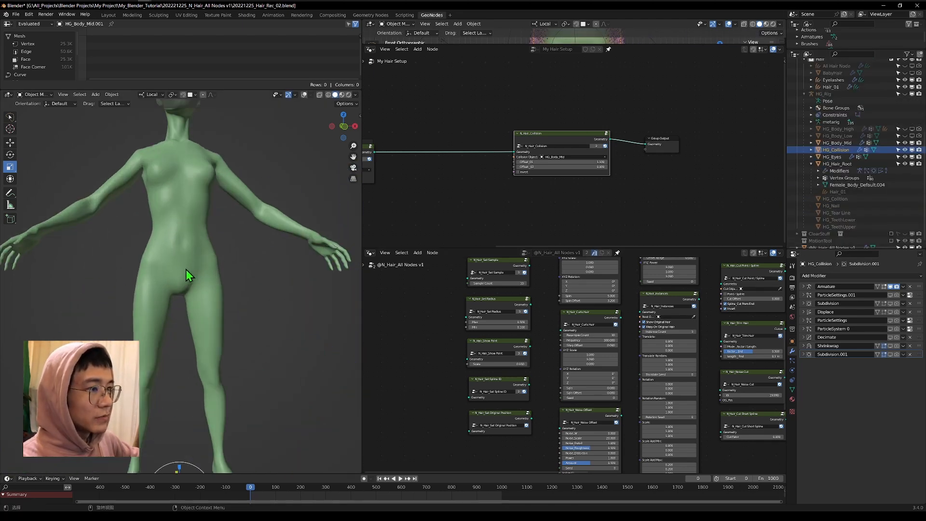
pyautogui.keyDown('shift'); pyautogui.moveTo(186, 269); pyautogui.dragTo(249, 433, button='middle'); pyautogui.keyUp('shift')
pyautogui.scroll(7, 227, 252)
pyautogui.moveTo(208, 224)
pyautogui.keyDown('shift'); pyautogui.mouseDown(button='middle')
pyautogui.moveTo(140, 244)
pyautogui.moveTo(137, 259)
pyautogui.moveTo(195, 224)
pyautogui.mouseUp(button='middle'); pyautogui.keyUp('shift')
pyautogui.scroll(-3, 154, 242)
pyautogui.scroll(-2, 154, 242)
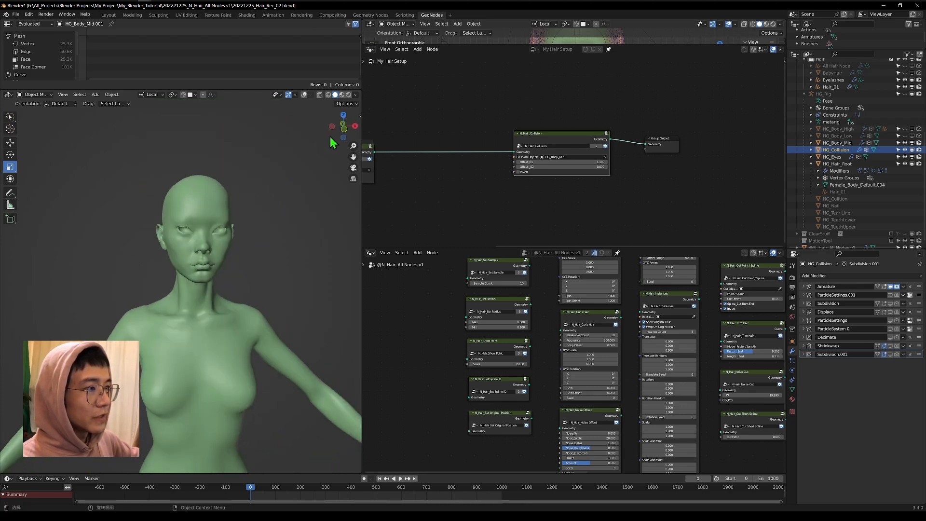
pyautogui.click(343, 126)
pyautogui.click(342, 126)
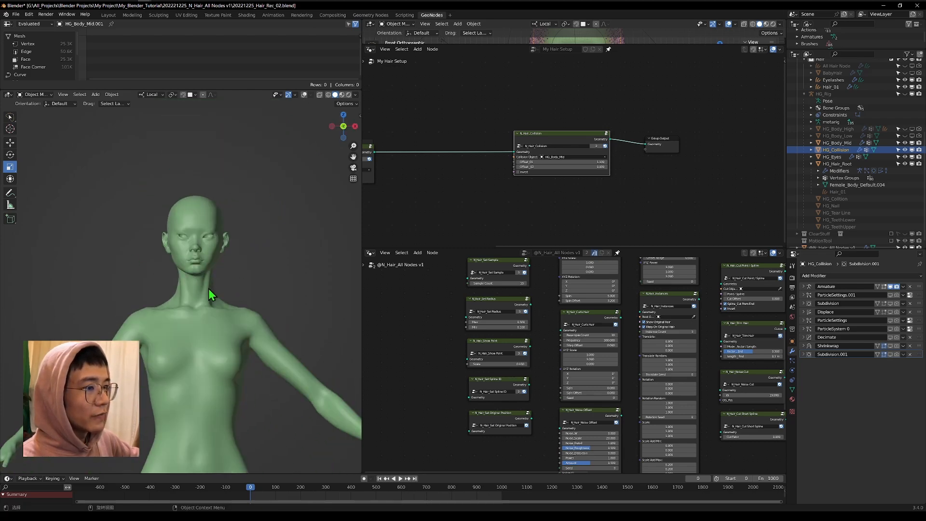
# - Examine the HG_Collision head's ears, eye sockets, nose and mouth from several angles
pyautogui.scroll(4, 232, 178)
pyautogui.click(233, 178)
pyautogui.moveTo(213, 301); pyautogui.dragTo(160, 228, button='middle')
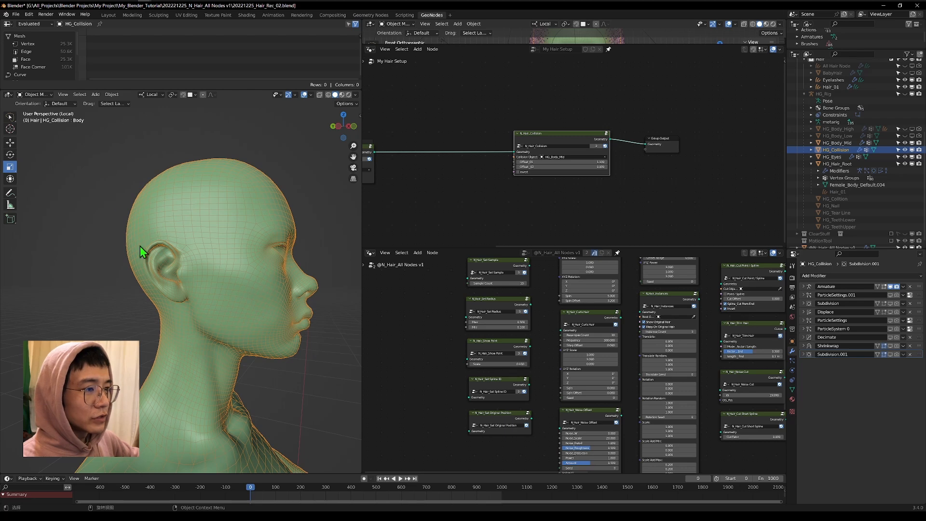
pyautogui.moveTo(95, 298); pyautogui.dragTo(225, 271, button='middle')
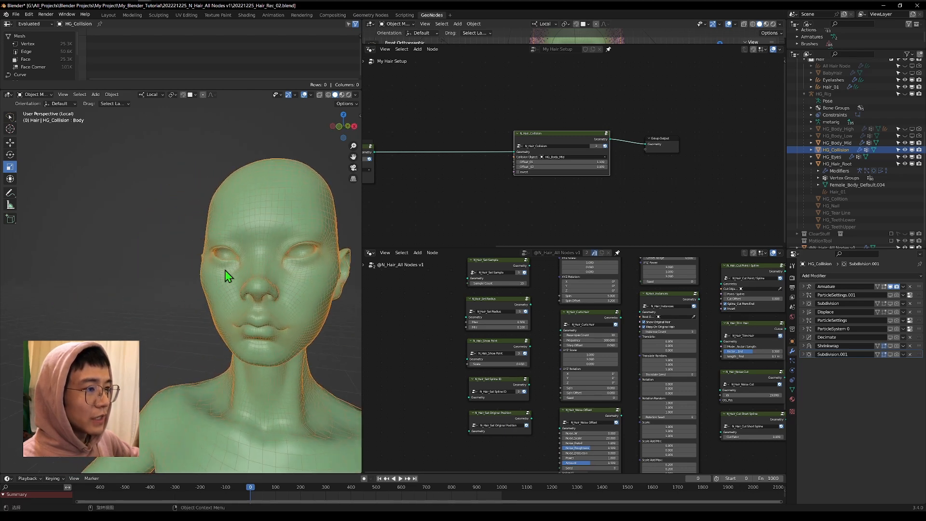
pyautogui.scroll(6, 222, 270)
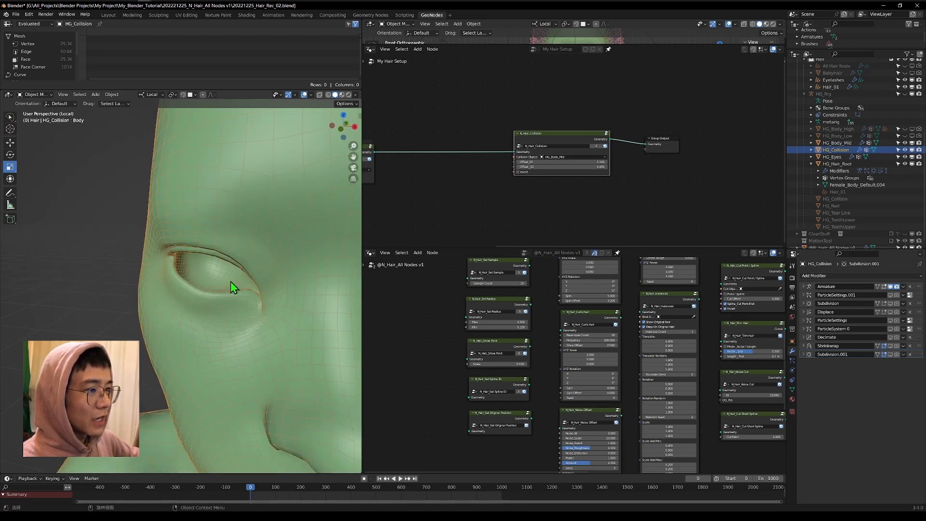
pyautogui.scroll(3, 226, 240)
pyautogui.scroll(-8, 226, 238)
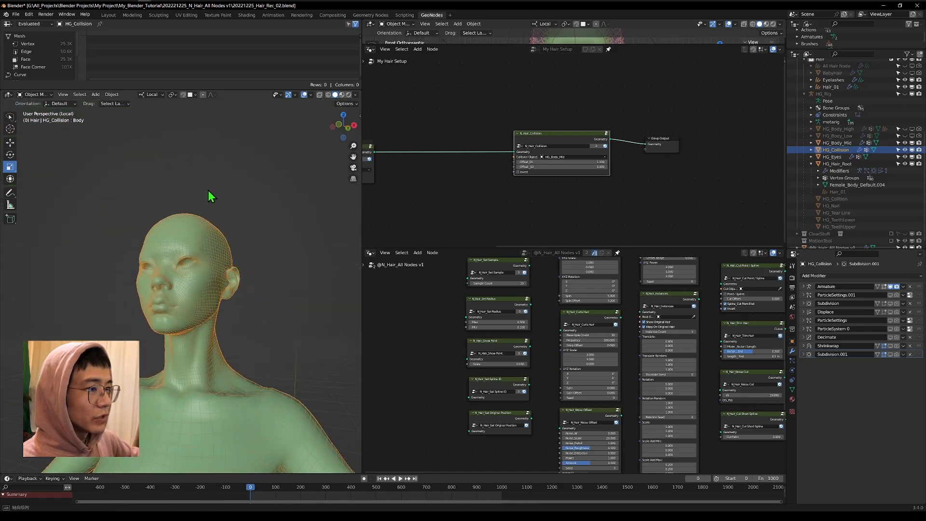
pyautogui.scroll(7, 201, 224)
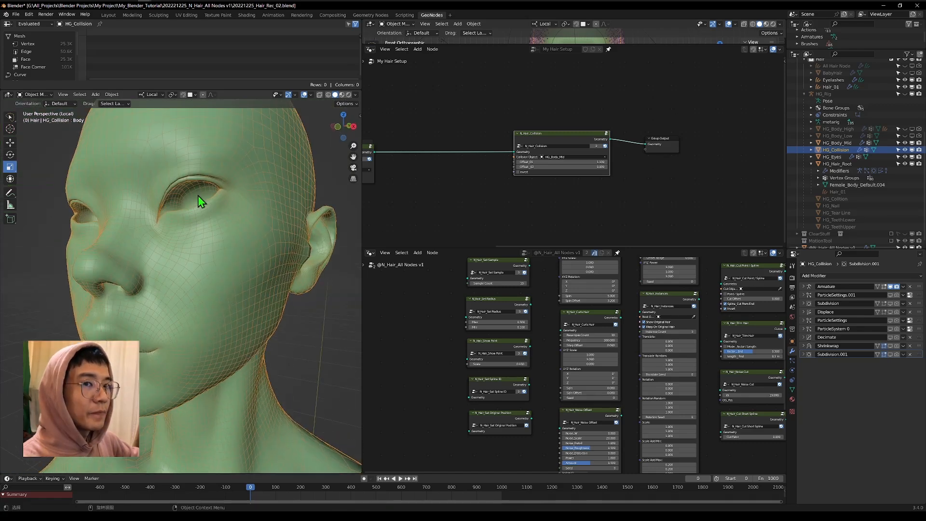
pyautogui.scroll(5, 191, 209)
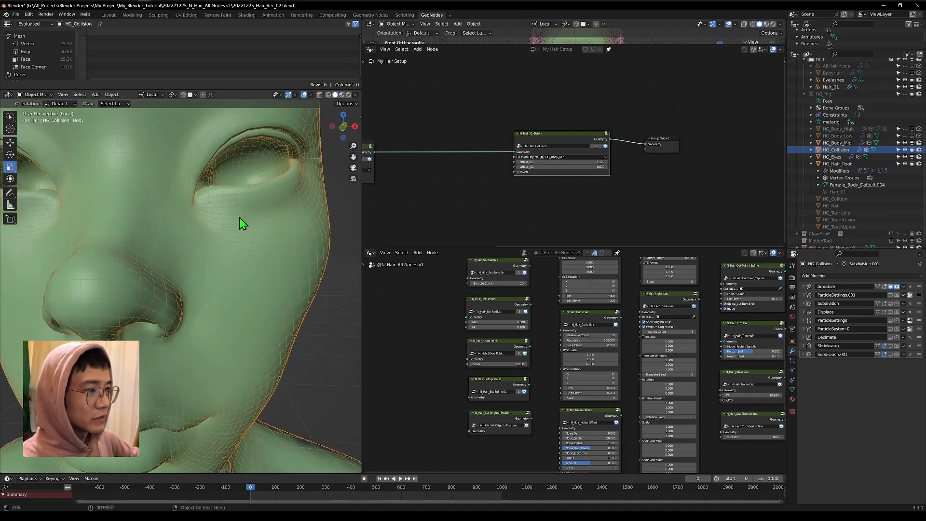
pyautogui.scroll(-4, 94, 319)
pyautogui.moveTo(100, 195); pyautogui.dragTo(147, 174, button='middle')
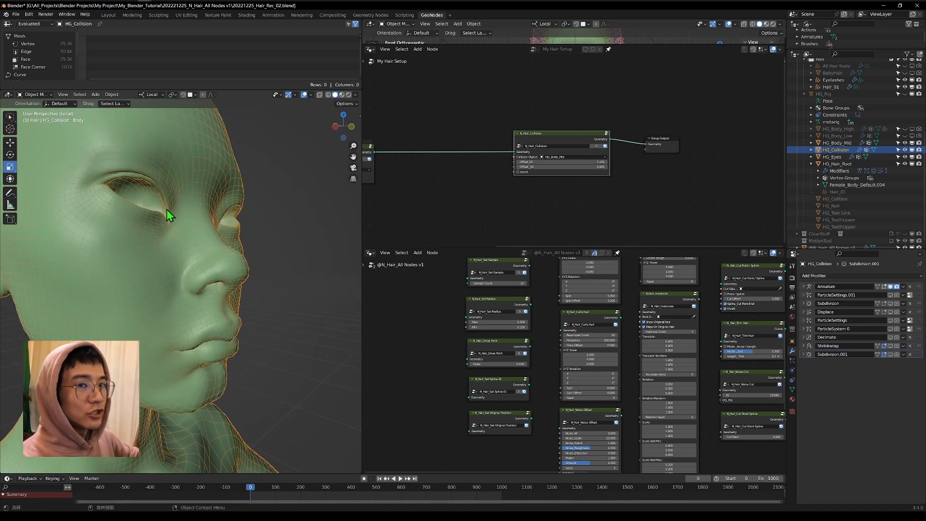
# - Fly inside the HG_Collision head to examine its inner eye, nose and mouth geometry
pyautogui.hotkey('shift', '`')
pyautogui.press('w')
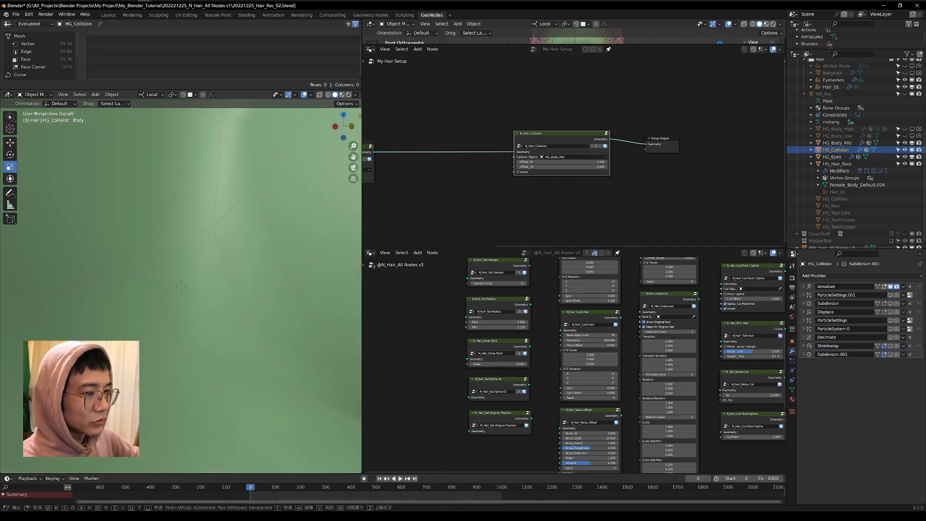
pyautogui.click(187, 370)
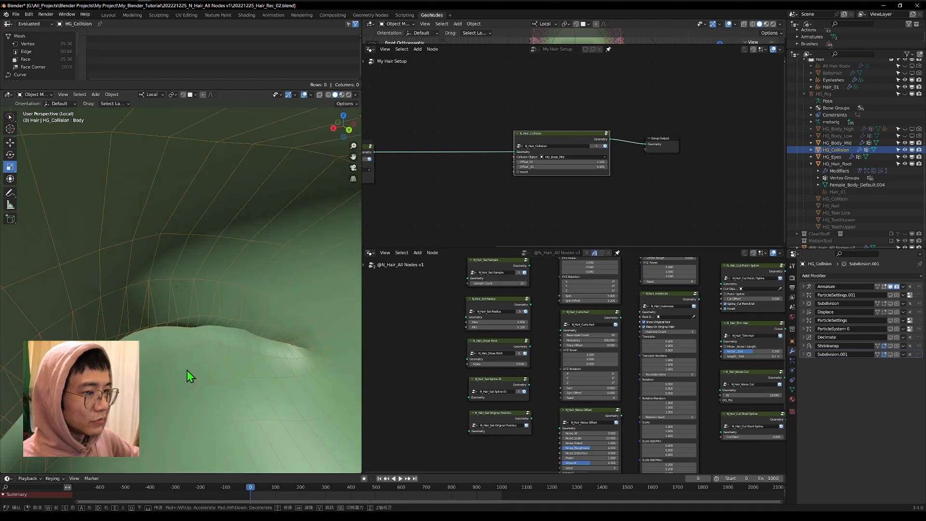
pyautogui.hotkey('shift', '`')
pyautogui.press('w')
pyautogui.press('s')
pyautogui.click(191, 365)
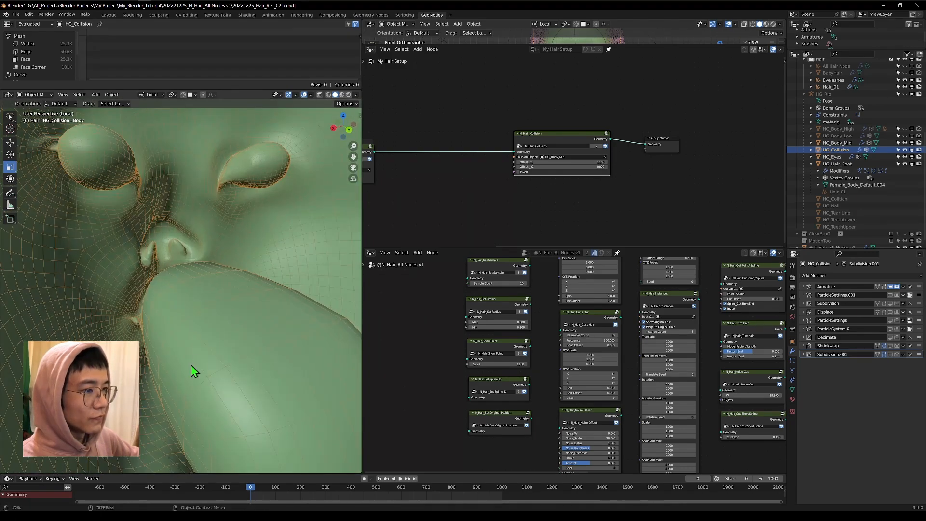
pyautogui.moveTo(128, 259); pyautogui.dragTo(33, 251, button='middle')
pyautogui.scroll(-5, 34, 251)
# - Enter Edit Mode on HG_Collision, select the inner region of an edge loop around one ear and dissolve its vertices
pyautogui.click(31, 95)
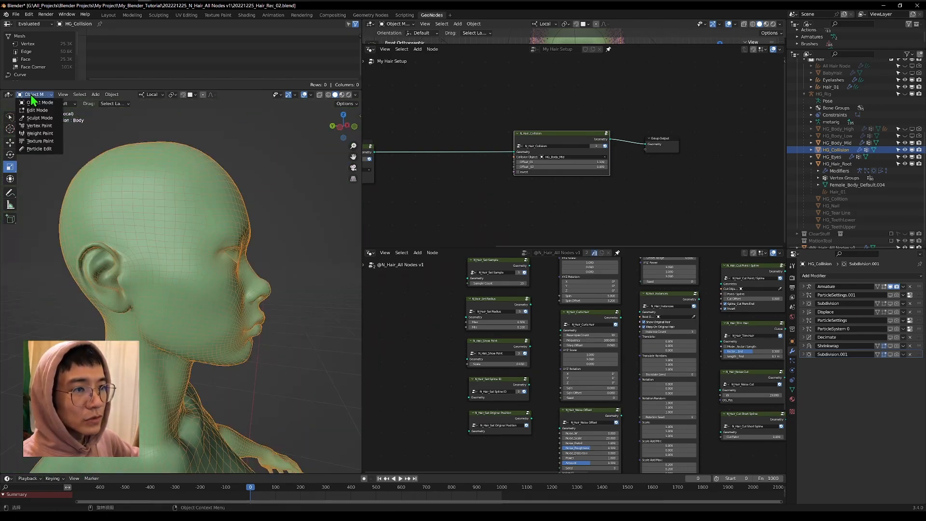
pyautogui.click(37, 110)
pyautogui.scroll(6, 163, 286)
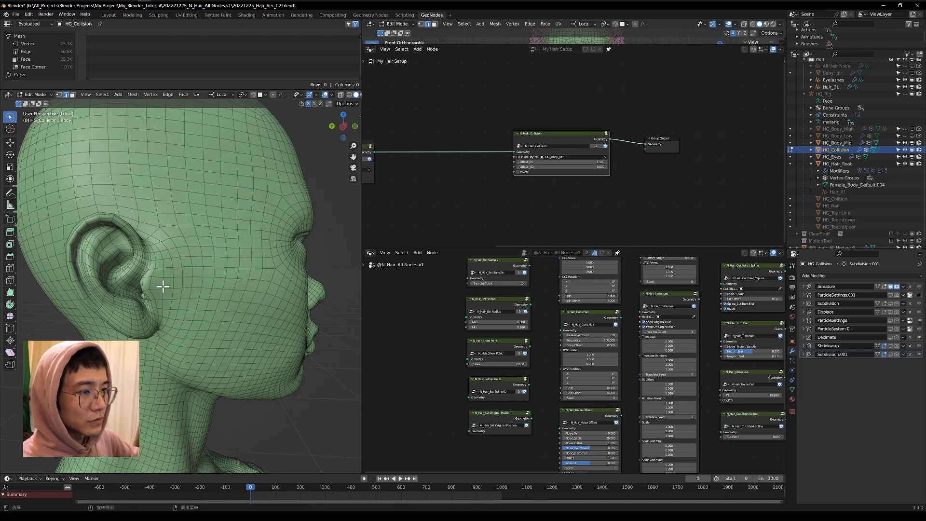
pyautogui.hotkey('alt', 'a')
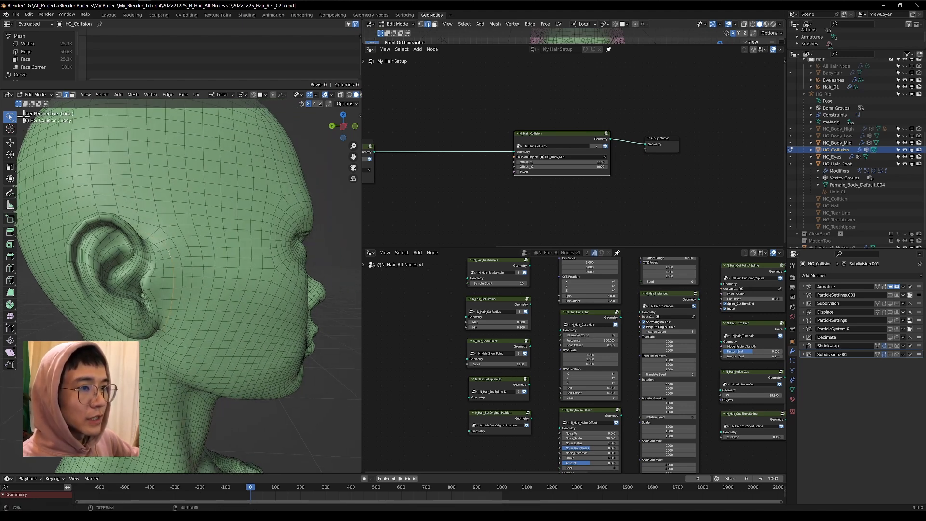
pyautogui.click(102, 95)
pyautogui.moveTo(141, 208)
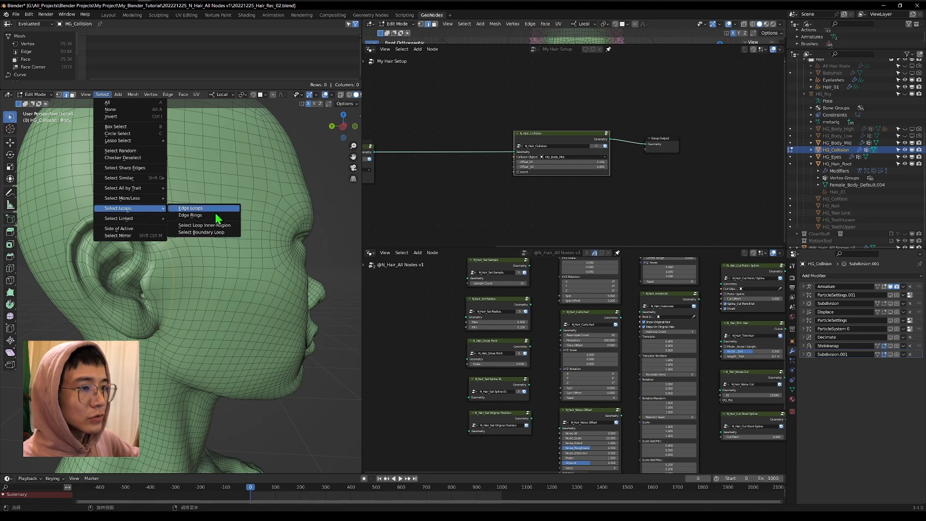
pyautogui.click(207, 226)
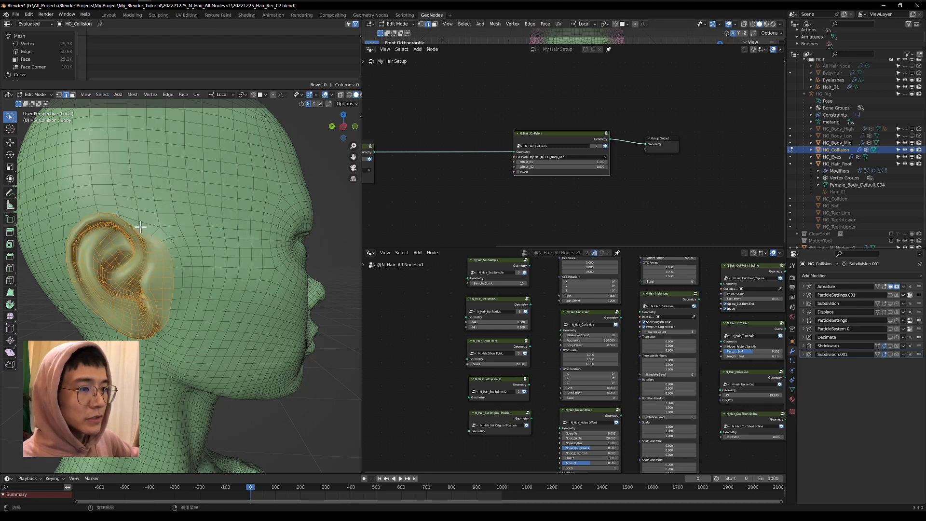
pyautogui.press('x')
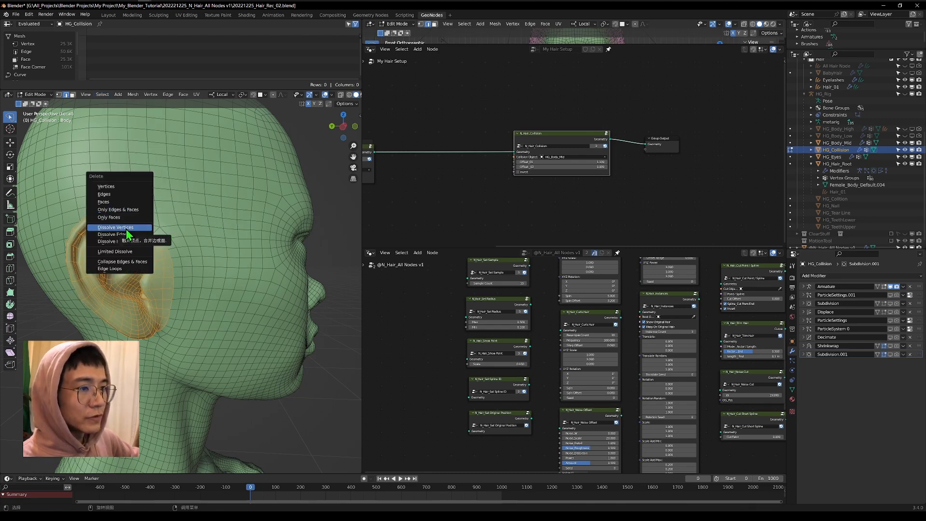
pyautogui.click(123, 229)
# - Dissolve the vertices inside the edge loop around the opposite ear
pyautogui.moveTo(132, 238); pyautogui.dragTo(29, 270, button='middle')
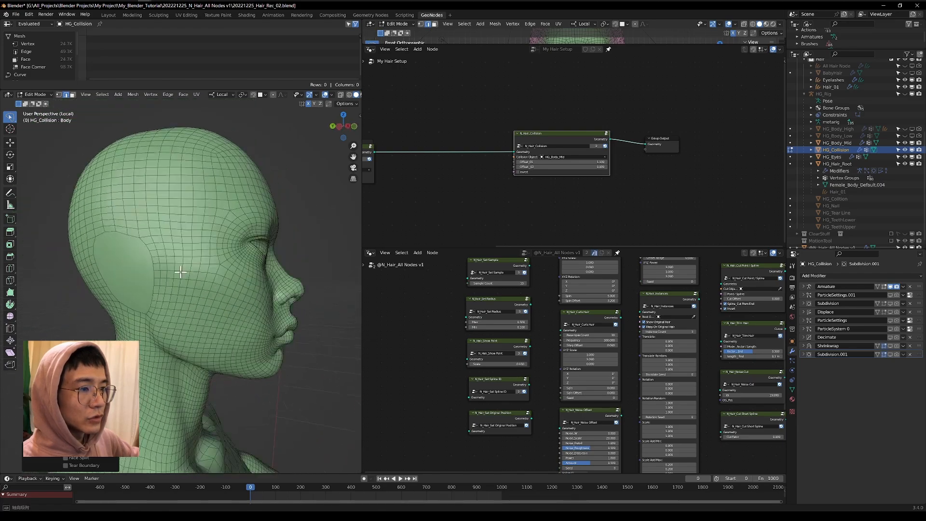
pyautogui.moveTo(290, 260); pyautogui.dragTo(203, 251, button='middle')
pyautogui.click(102, 94)
pyautogui.moveTo(130, 213)
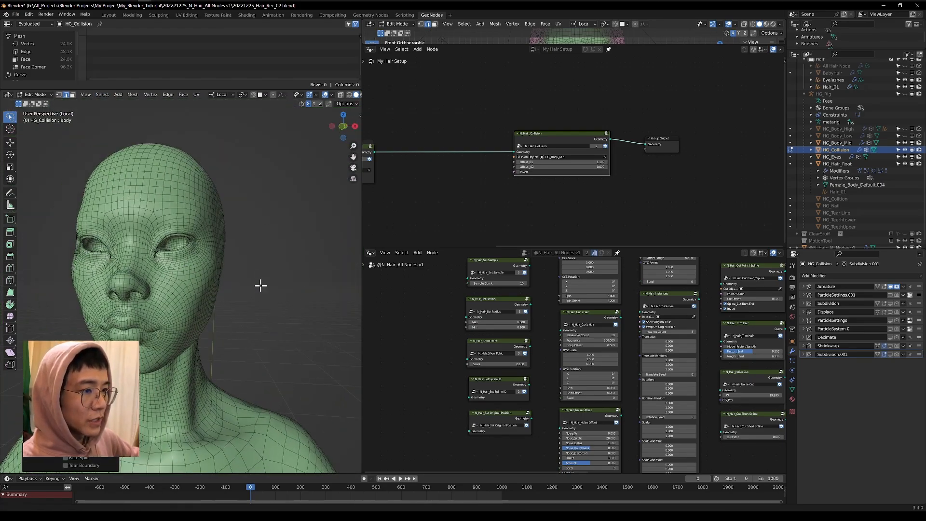
# - Select the loop inner region of each eye socket and dissolve its vertices to flatten both eyes
pyautogui.scroll(5, 260, 283)
pyautogui.click(103, 94)
pyautogui.click(209, 232)
pyautogui.press('x')
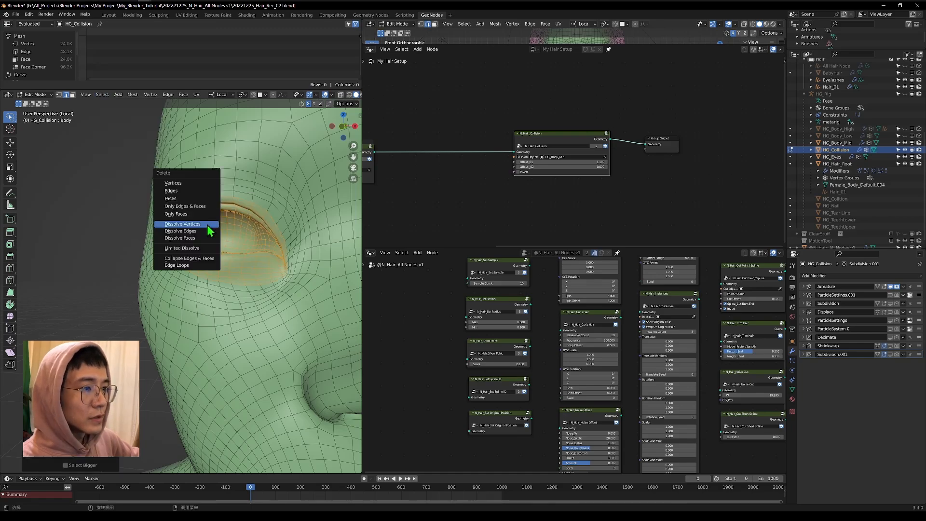
pyautogui.click(209, 231)
pyautogui.moveTo(209, 232); pyautogui.dragTo(182, 188, button='middle')
pyautogui.press('x')
pyautogui.click(207, 227)
pyautogui.scroll(-6, 225, 300)
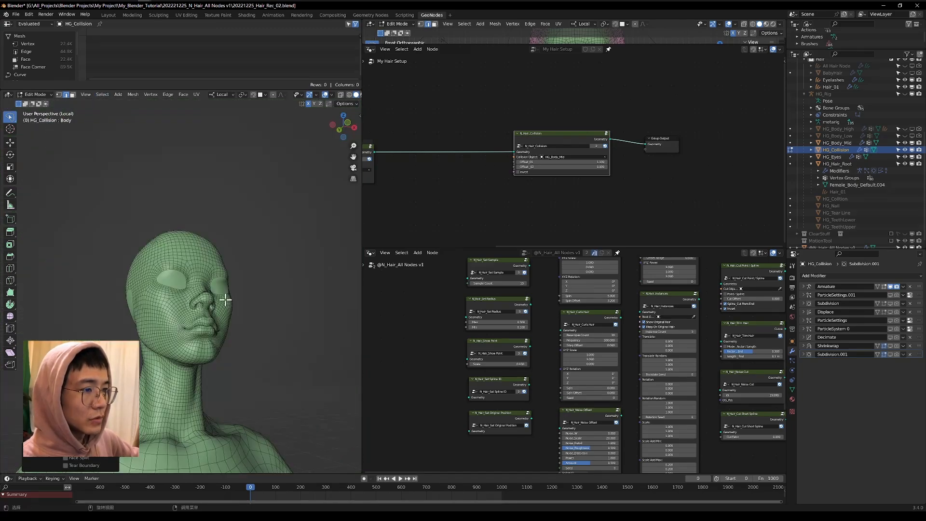
# - Select an edge loop around one nostril, extend the selection to its inner region and dissolve it
pyautogui.scroll(10, 225, 299)
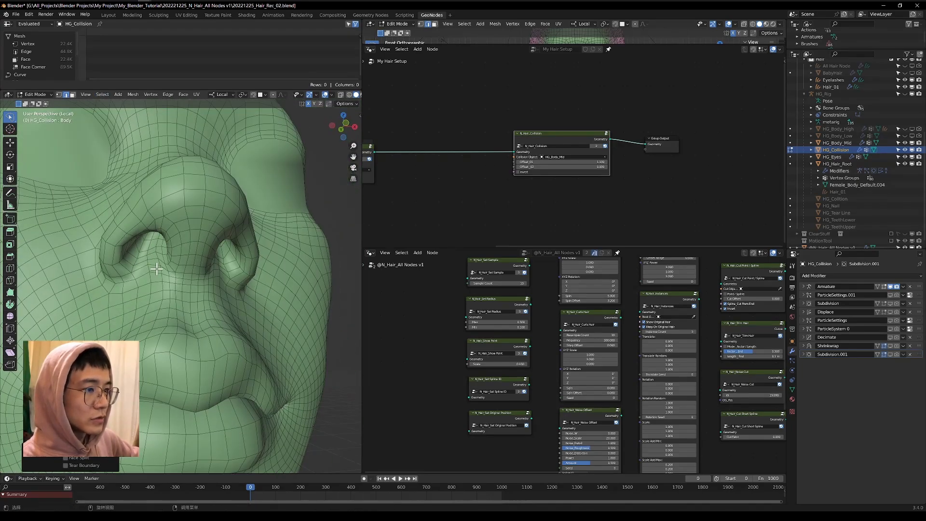
pyautogui.moveTo(170, 282); pyautogui.dragTo(183, 279, button='middle')
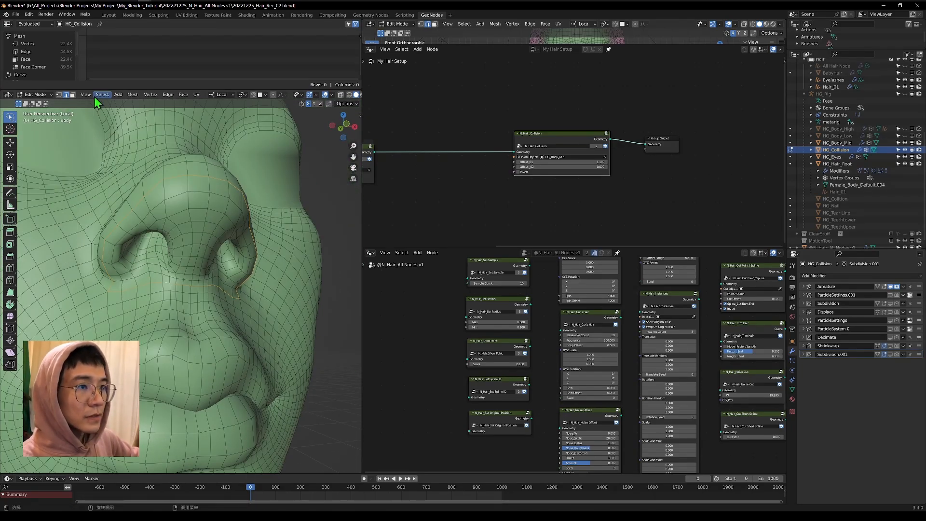
pyautogui.click(100, 94)
pyautogui.moveTo(130, 209)
pyautogui.click(192, 225)
pyautogui.moveTo(191, 225); pyautogui.dragTo(147, 231, button='middle')
pyautogui.keyDown('alt'); pyautogui.click(182, 224); pyautogui.keyUp('alt')
pyautogui.click(105, 95)
pyautogui.moveTo(152, 219)
pyautogui.click(192, 236)
pyautogui.hotkey('ctrl', 'x')
# - Dissolve the inner region of the edge loop around the other nostril
pyautogui.moveTo(289, 245); pyautogui.dragTo(238, 206, button='middle')
pyautogui.keyDown('alt'); pyautogui.click(237, 204); pyautogui.keyUp('alt')
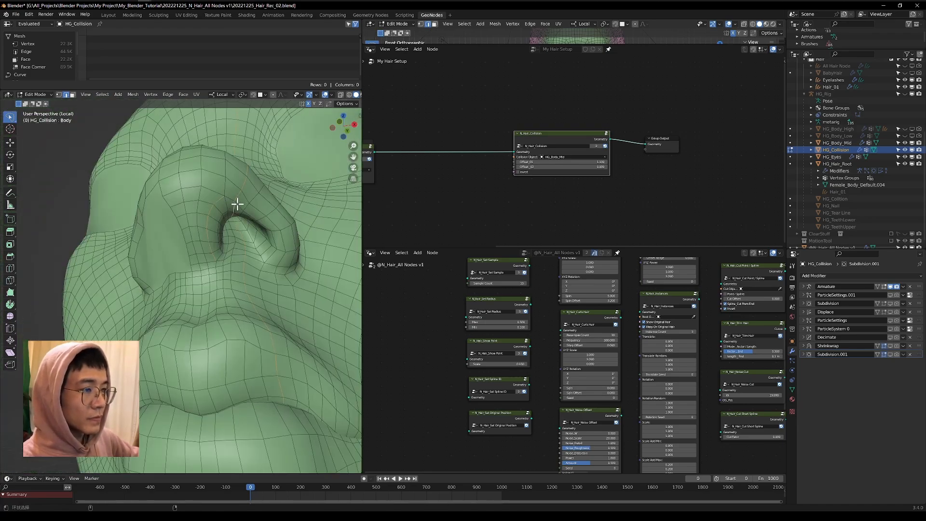
pyautogui.click(102, 95)
pyautogui.click(185, 226)
pyautogui.hotkey('ctrl', 'x')
# - Select the inner region of the edge loop around the lips and dissolve it to close the mouth
pyautogui.moveTo(182, 221); pyautogui.dragTo(192, 145, button='middle')
pyautogui.keyDown('alt'); pyautogui.click(212, 181); pyautogui.keyUp('alt')
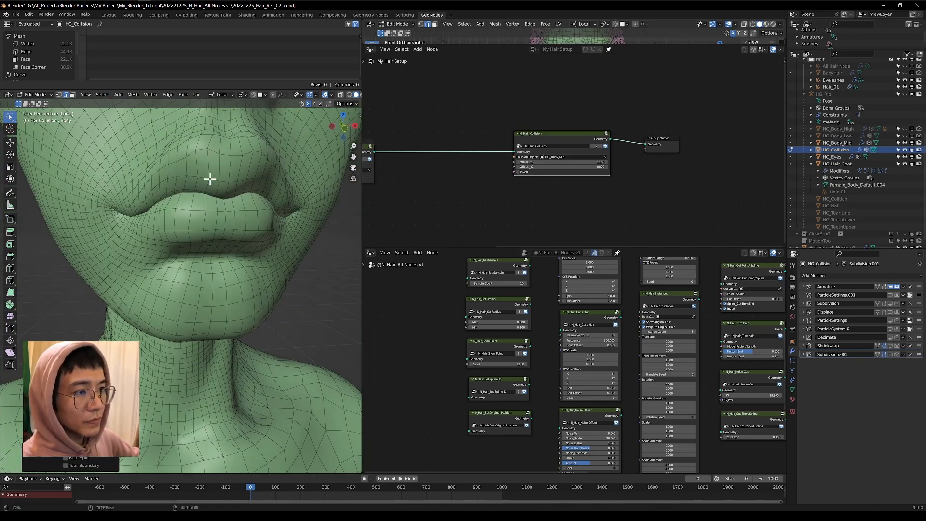
pyautogui.click(103, 95)
pyautogui.moveTo(124, 208)
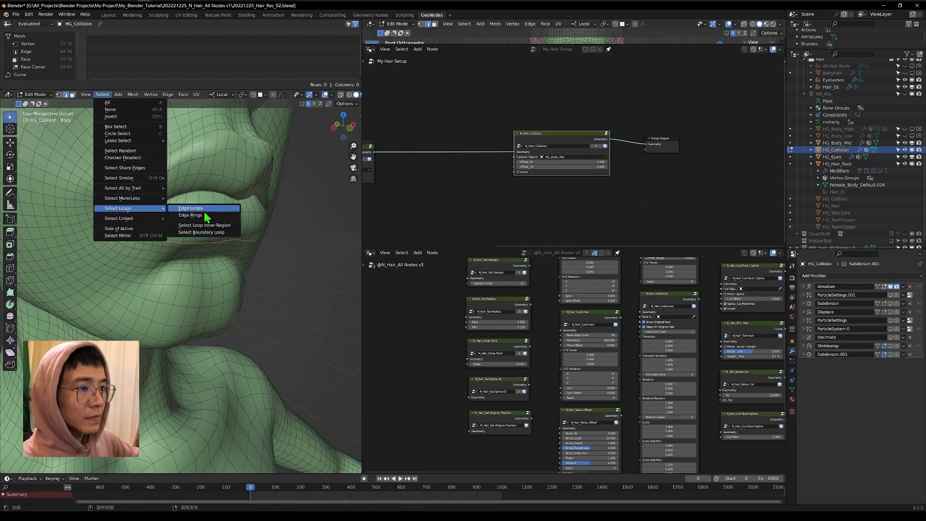
pyautogui.click(207, 212)
pyautogui.hotkey('ctrl', 'x')
# - Select the head and neck above an edge loop at the neck base, invert the selection and dissolve the rest of the body
pyautogui.scroll(-5, 144, 211)
pyautogui.moveTo(145, 211); pyautogui.dragTo(159, 205, button='middle')
pyautogui.scroll(2, 175, 198)
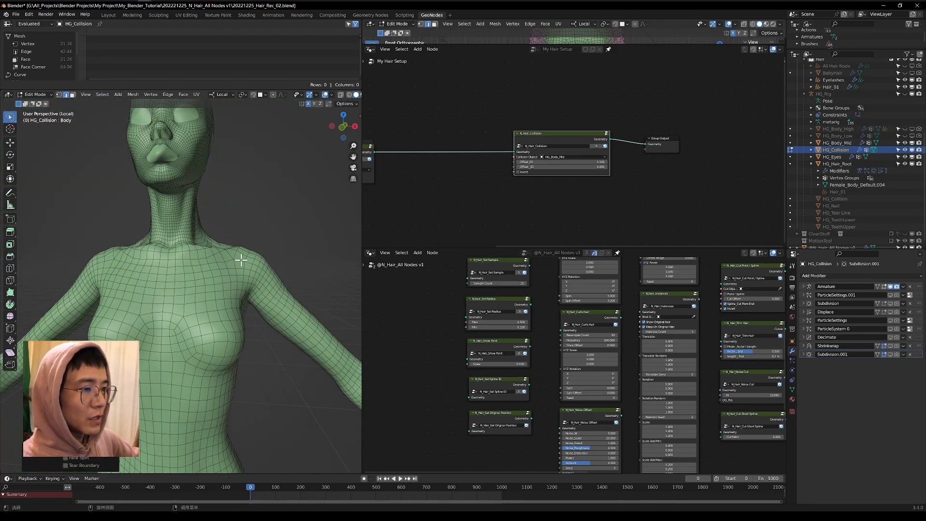
pyautogui.moveTo(241, 260); pyautogui.dragTo(169, 270, button='middle')
pyautogui.moveTo(151, 375); pyautogui.dragTo(7, 371, button='middle')
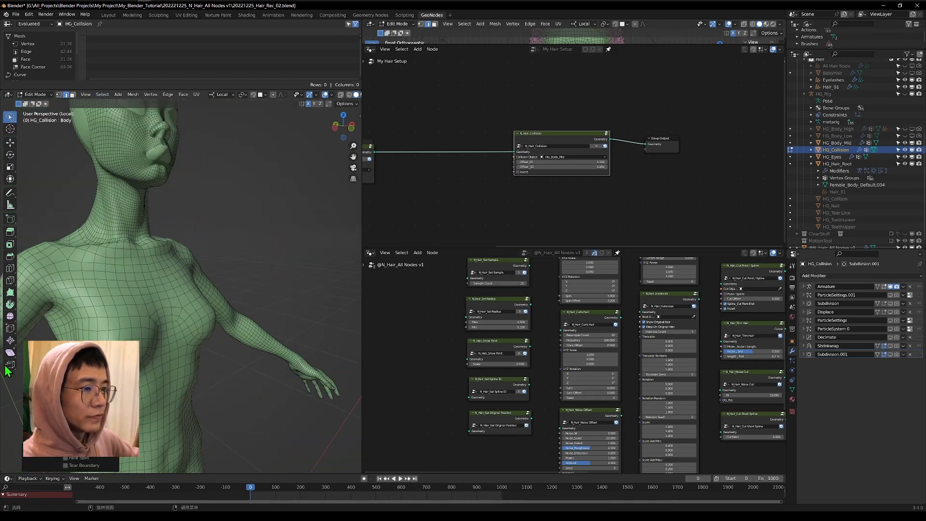
pyautogui.keyDown('shift'); pyautogui.moveTo(155, 234); pyautogui.dragTo(187, 272, button='middle'); pyautogui.keyUp('shift')
pyautogui.scroll(2, 164, 193)
pyautogui.keyDown('alt'); pyautogui.click(248, 289); pyautogui.keyUp('alt')
pyautogui.click(103, 94)
pyautogui.moveTo(142, 207)
pyautogui.click(204, 228)
pyautogui.click(88, 94)
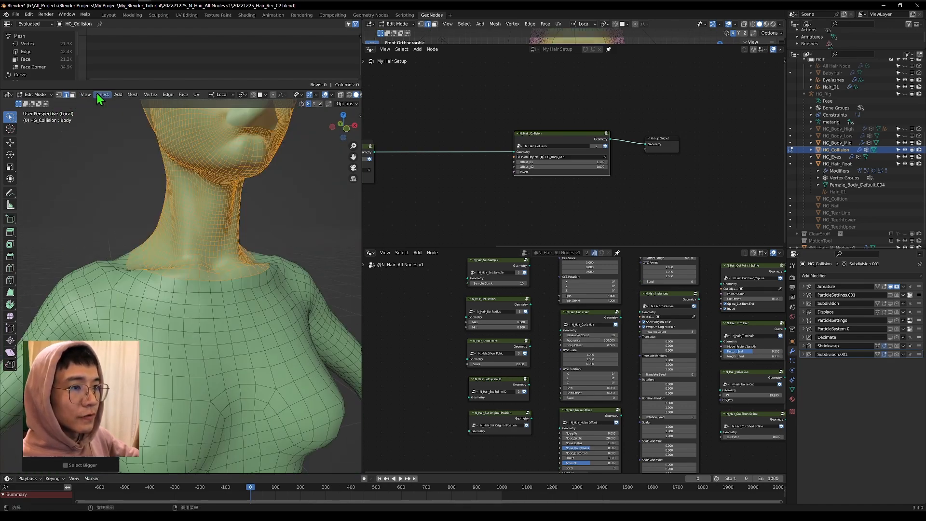
pyautogui.click(107, 120)
pyautogui.press('x')
pyautogui.click(210, 307)
# - Select the large face closing the neck base in face mode and extrude it downward
pyautogui.moveTo(210, 307); pyautogui.dragTo(226, 284, button='middle')
pyautogui.press('3')
pyautogui.click(198, 230)
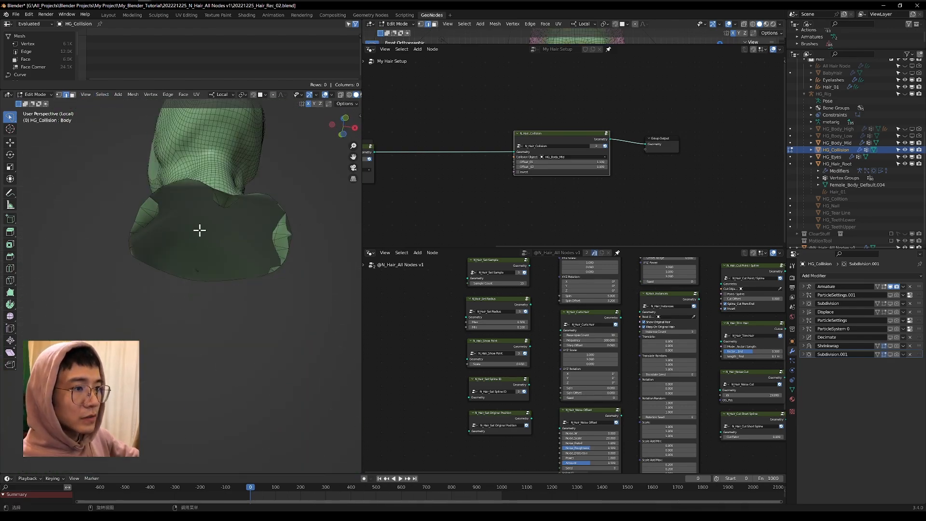
pyautogui.press('e')
pyautogui.click(192, 327)
pyautogui.moveTo(192, 327); pyautogui.dragTo(230, 311, button='middle')
pyautogui.moveTo(267, 243); pyautogui.dragTo(285, 217, button='middle')
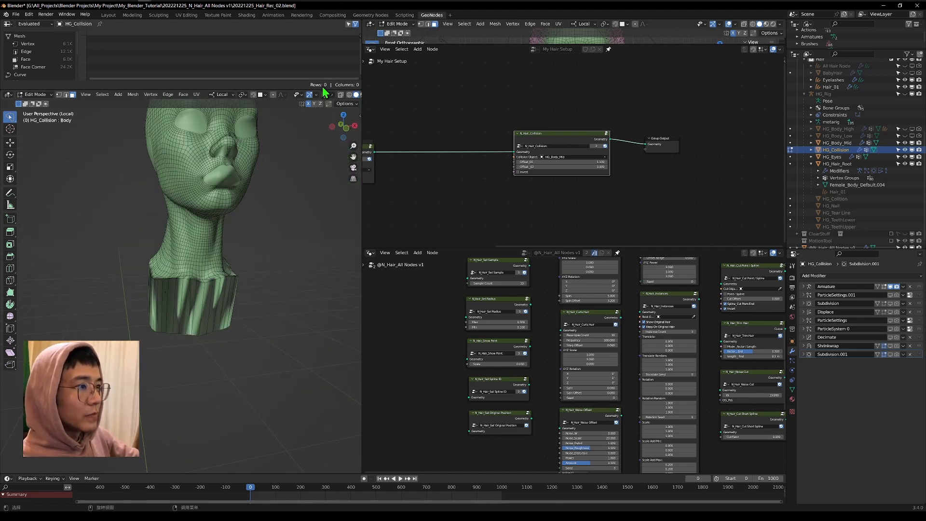
# - Check the collision mesh's normals with the Face Orientation overlay
pyautogui.click(331, 95)
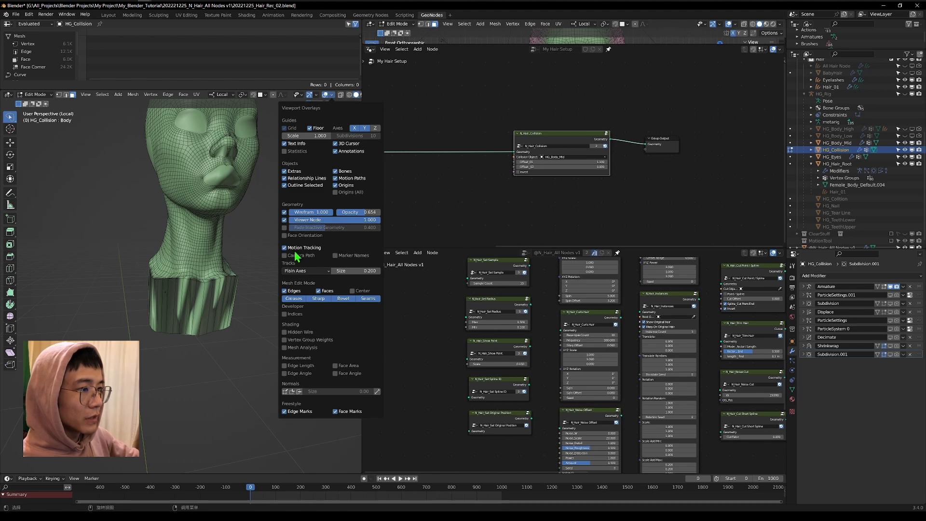
pyautogui.click(291, 235)
pyautogui.moveTo(170, 110); pyautogui.dragTo(206, 117, button='middle')
# - Return to Object Mode, set HG_Collision as the Collision Object of the N_Hair_Collision node and leave the isolated view
pyautogui.click(325, 95)
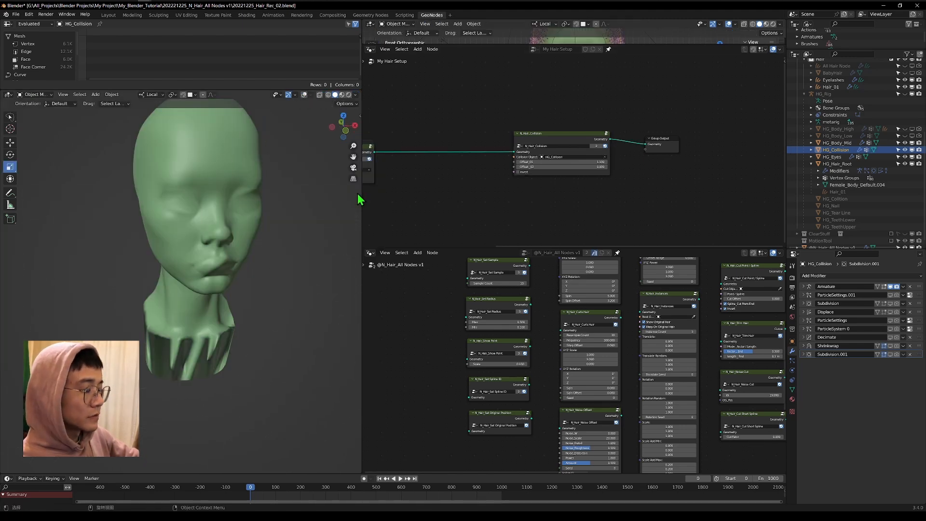
pyautogui.moveTo(208, 231); pyautogui.dragTo(219, 232, button='middle')
pyautogui.press('Tab')
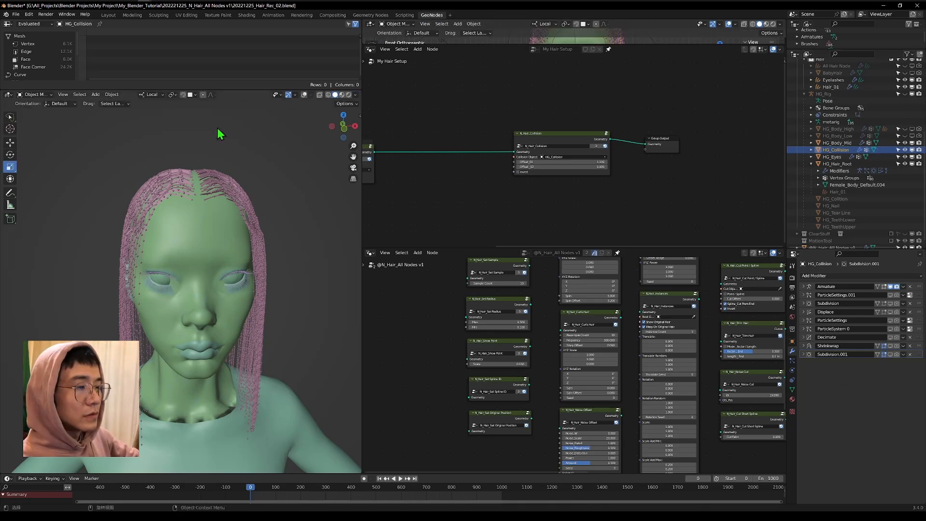
# - Remove all HG_Collision modifiers except Armature and add a Displace modifier with strength 0.010 and midlevel 1.000
pyautogui.click(905, 150)
pyautogui.moveTo(231, 193); pyautogui.dragTo(299, 198, button='middle')
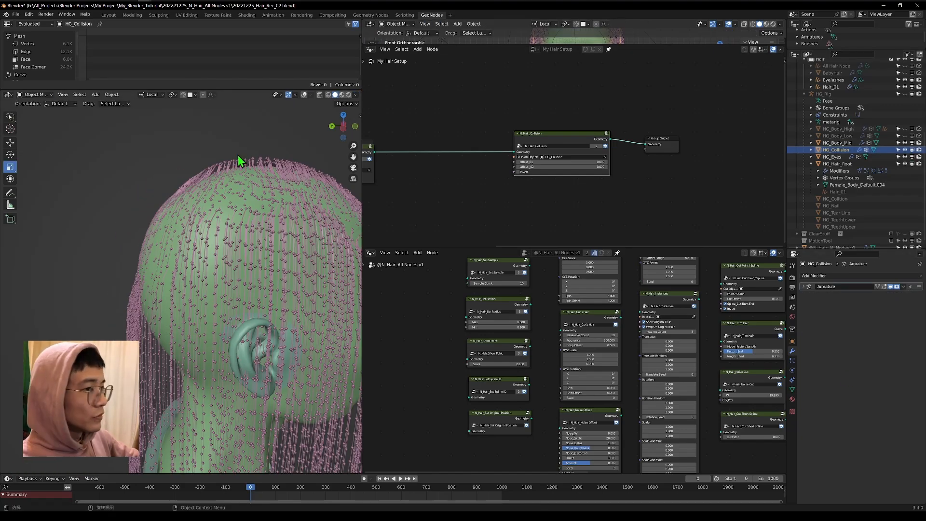
pyautogui.click(834, 150)
pyautogui.click(821, 276)
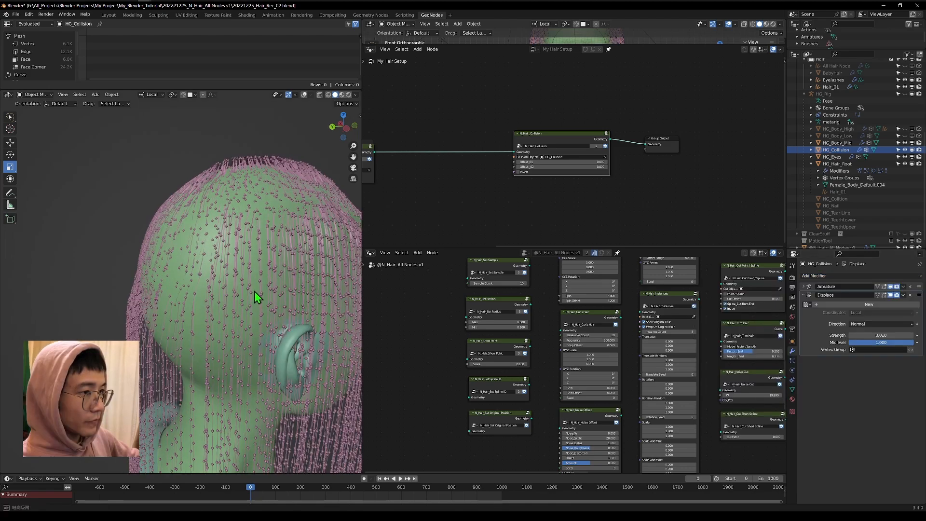
# - Set the Displace midlevel of HG_Collision to 0.867, check the coverage around the head and hide HG_Collision
pyautogui.moveTo(254, 291); pyautogui.dragTo(306, 312, button='middle')
pyautogui.moveTo(902, 342); pyautogui.dragTo(887, 342)
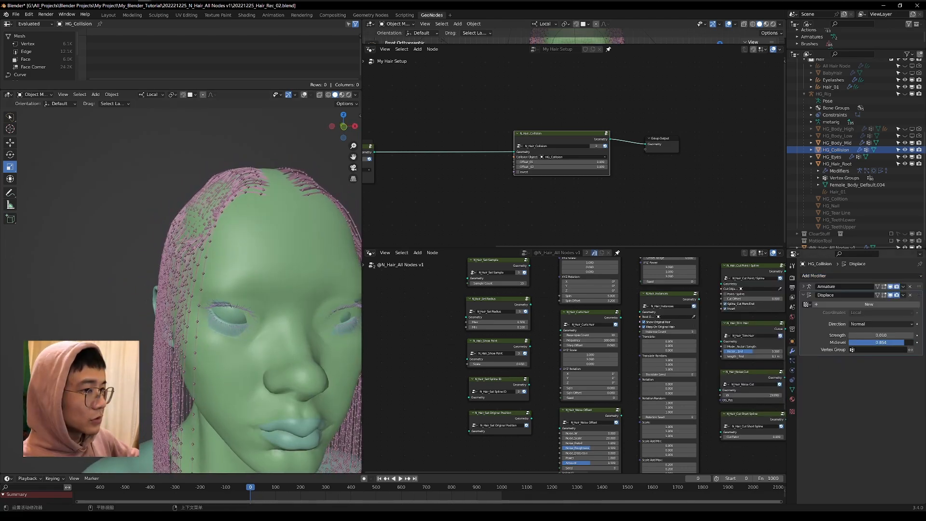
pyautogui.moveTo(222, 320); pyautogui.dragTo(176, 305, button='middle')
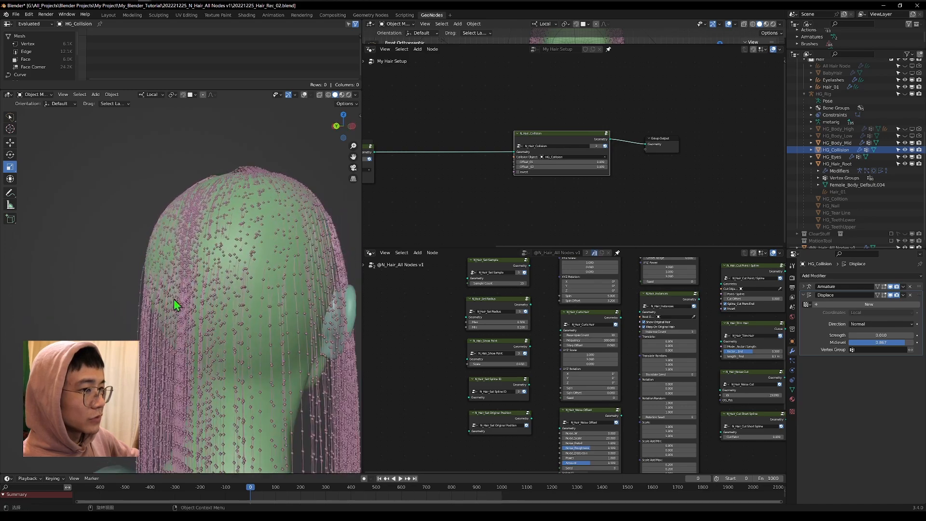
pyautogui.click(906, 154)
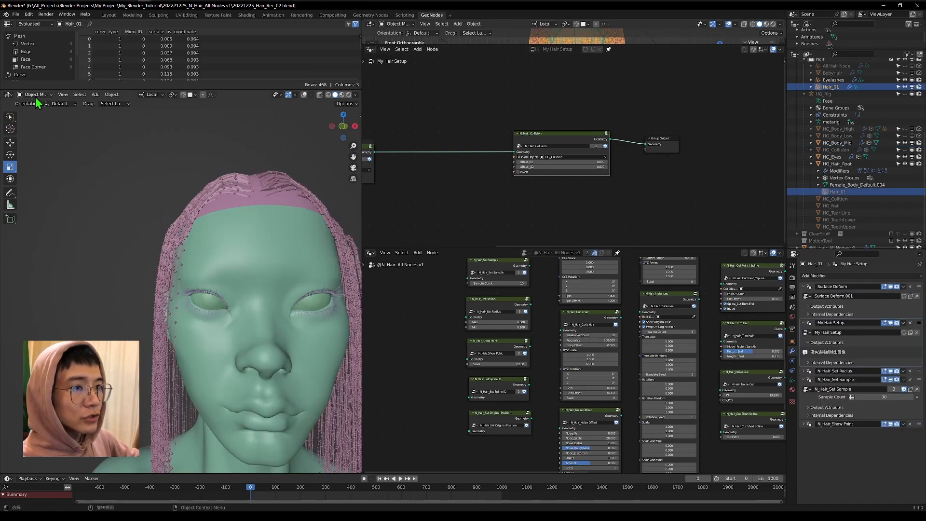
# - Put Hair_01 in Sculpt Mode and comb the strands beside the face and in front of the ear downward
pyautogui.click(33, 110)
pyautogui.click(345, 125)
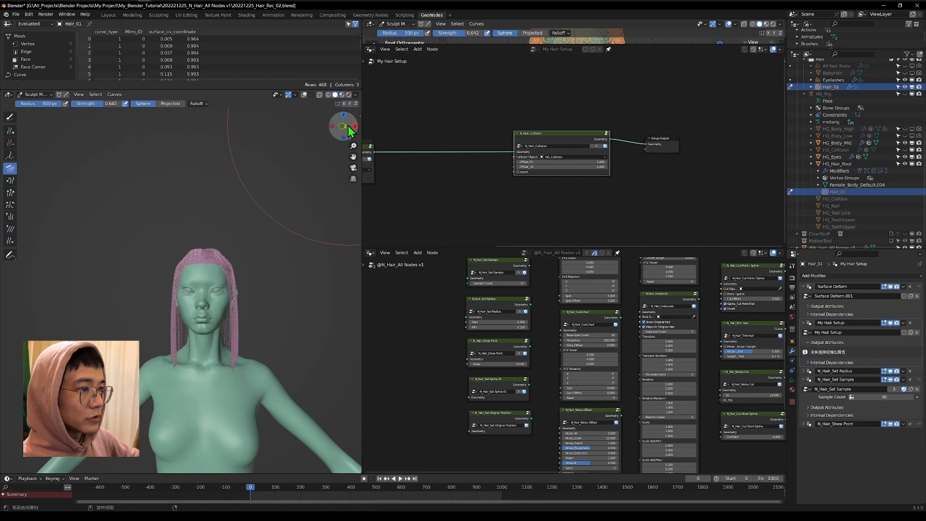
pyautogui.moveTo(281, 374); pyautogui.dragTo(275, 374)
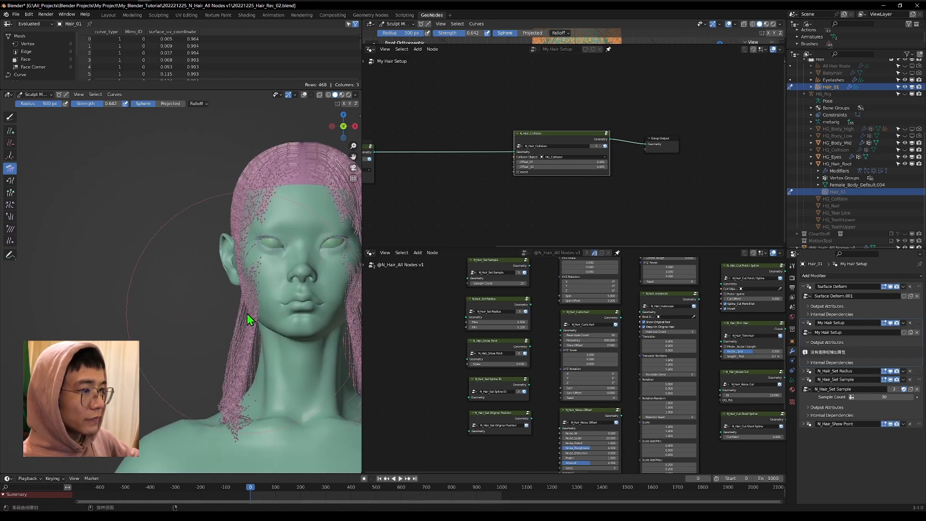
pyautogui.moveTo(248, 320); pyautogui.dragTo(240, 365)
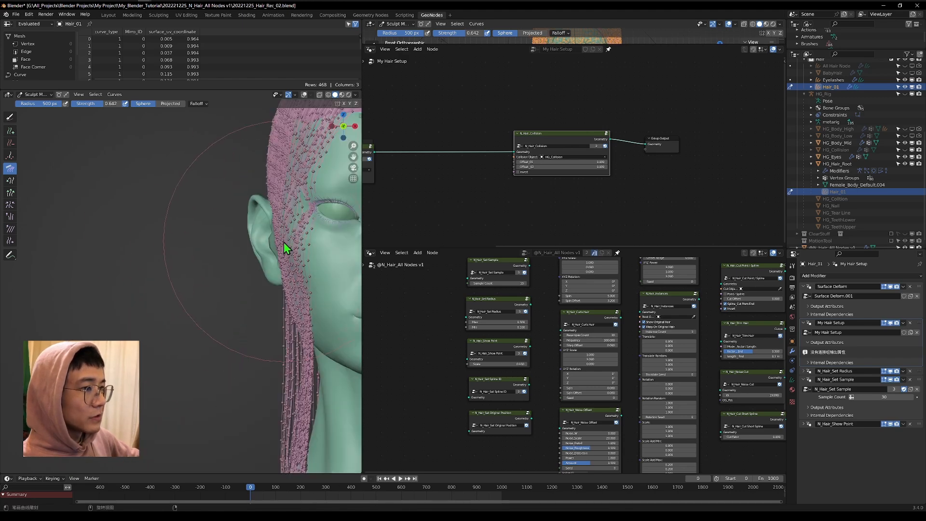
pyautogui.keyDown('shift'); pyautogui.moveTo(284, 242); pyautogui.dragTo(221, 262, button='middle'); pyautogui.keyUp('shift')
pyautogui.moveTo(215, 253)
pyautogui.mouseDown()
pyautogui.moveTo(240, 241)
pyautogui.moveTo(230, 278)
pyautogui.moveTo(241, 300)
pyautogui.moveTo(223, 329)
pyautogui.moveTo(215, 314)
pyautogui.mouseUp()
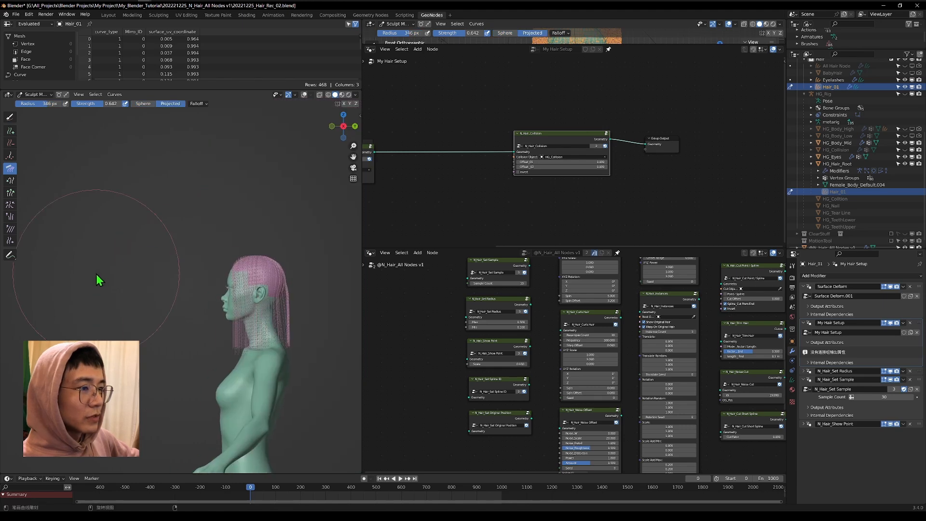
# - Comb the hair at the back of the head and neck from the side view, using the Projected brush shape
pyautogui.scroll(5, 92, 243)
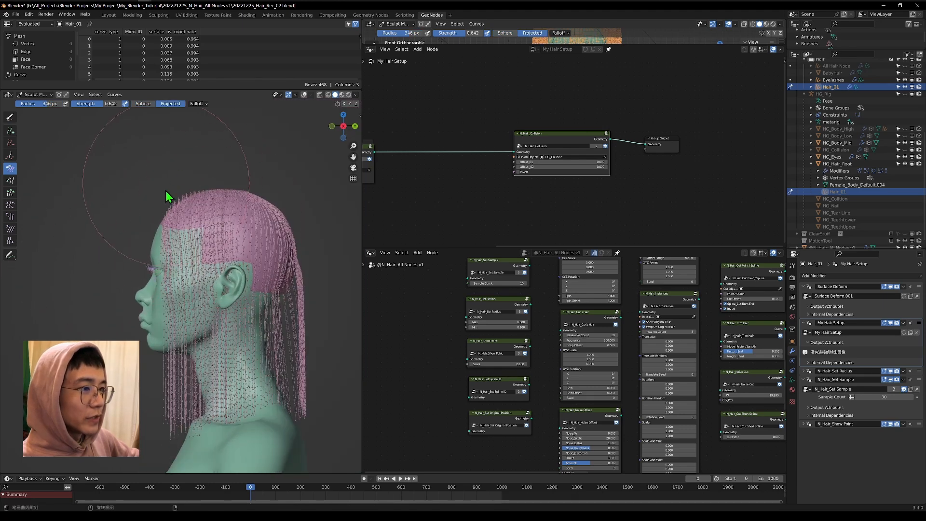
pyautogui.moveTo(300, 309)
pyautogui.mouseDown()
pyautogui.moveTo(290, 434)
pyautogui.moveTo(292, 306)
pyautogui.moveTo(285, 333)
pyautogui.mouseUp()
pyautogui.scroll(2, 178, 314)
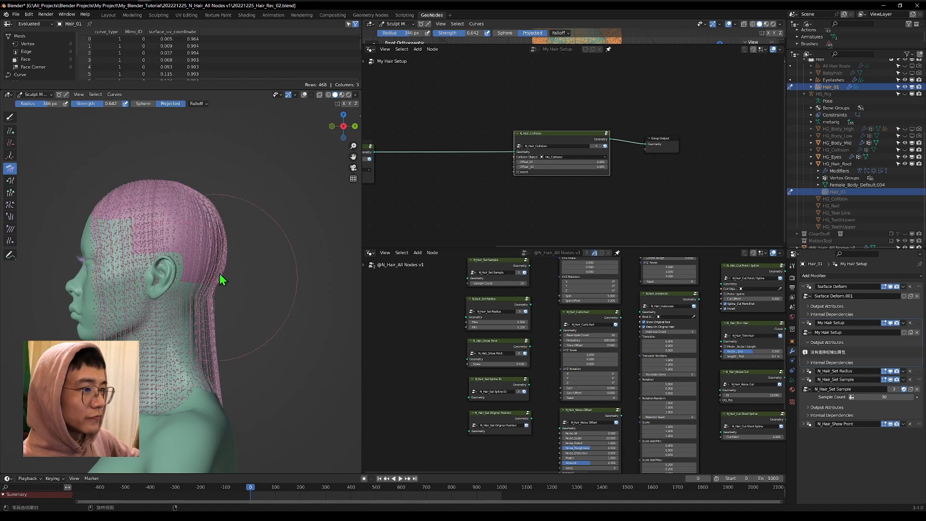
pyautogui.scroll(4, 227, 277)
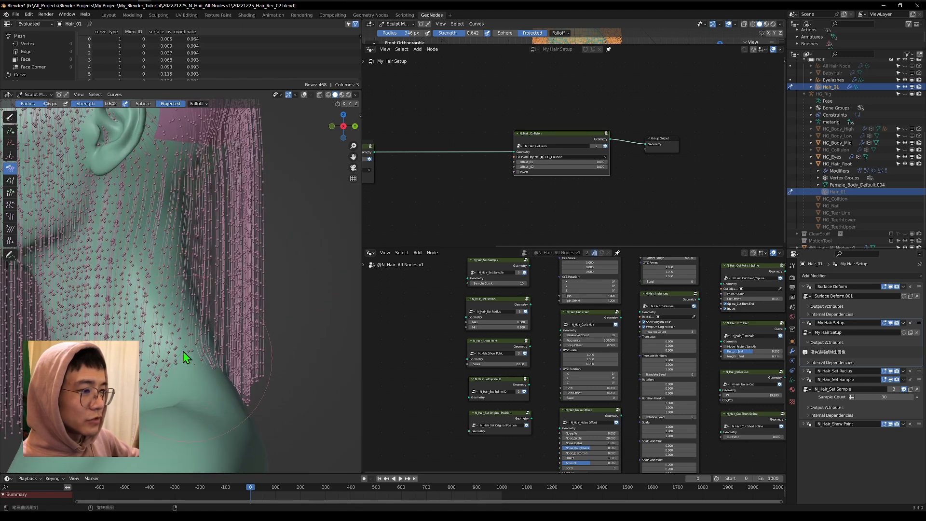
pyautogui.moveTo(184, 351)
pyautogui.mouseDown()
pyautogui.moveTo(173, 364)
pyautogui.moveTo(234, 350)
pyautogui.moveTo(249, 386)
pyautogui.mouseUp()
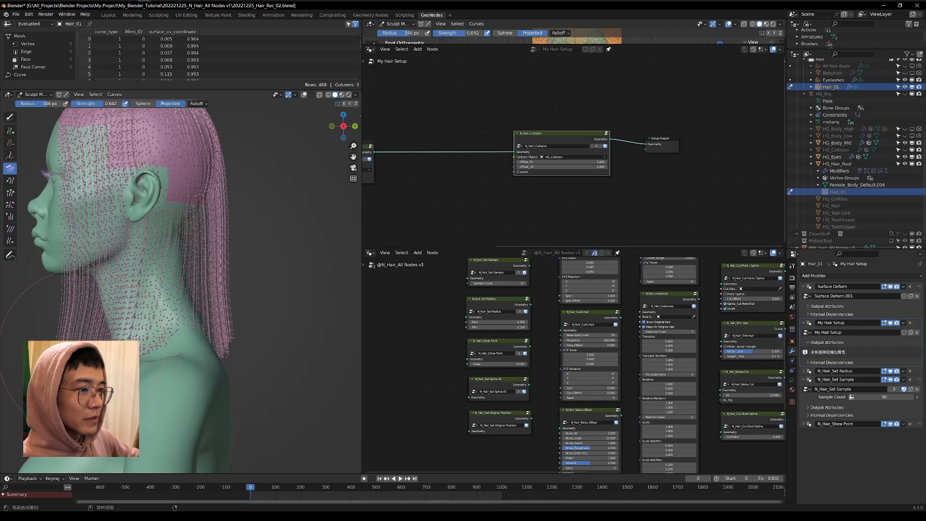
pyautogui.scroll(-3, 157, 340)
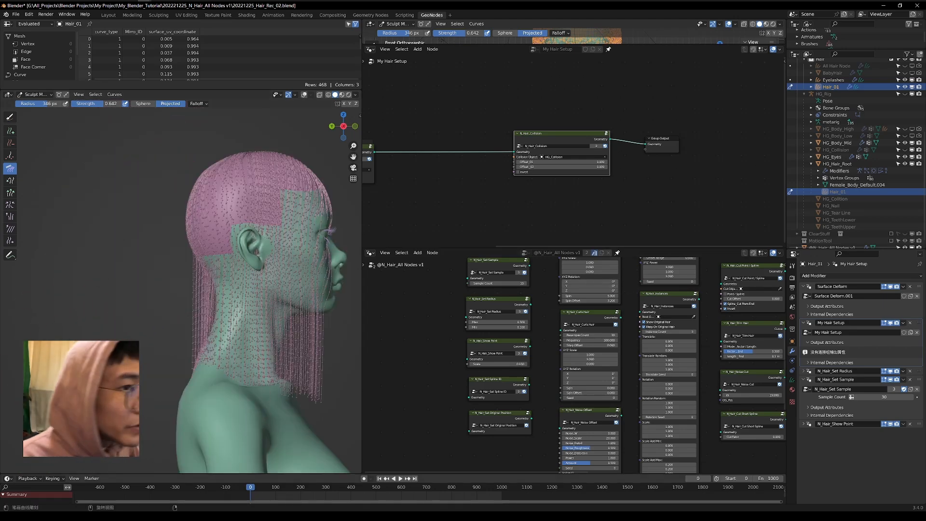
# - Hide HG_Body_Mid and mute the N_Hair_Collision node to view the hair without collision
pyautogui.click(905, 143)
pyautogui.moveTo(309, 227); pyautogui.dragTo(190, 198, button='middle')
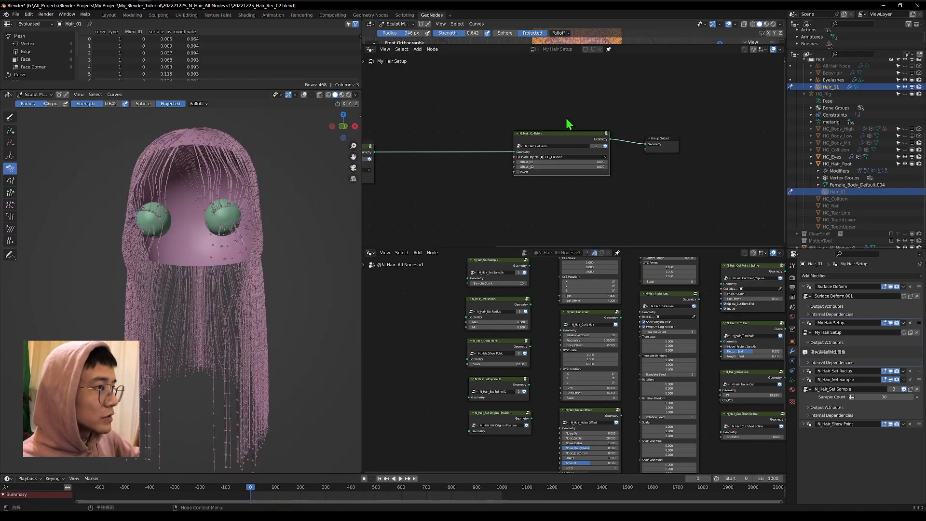
pyautogui.press('m')
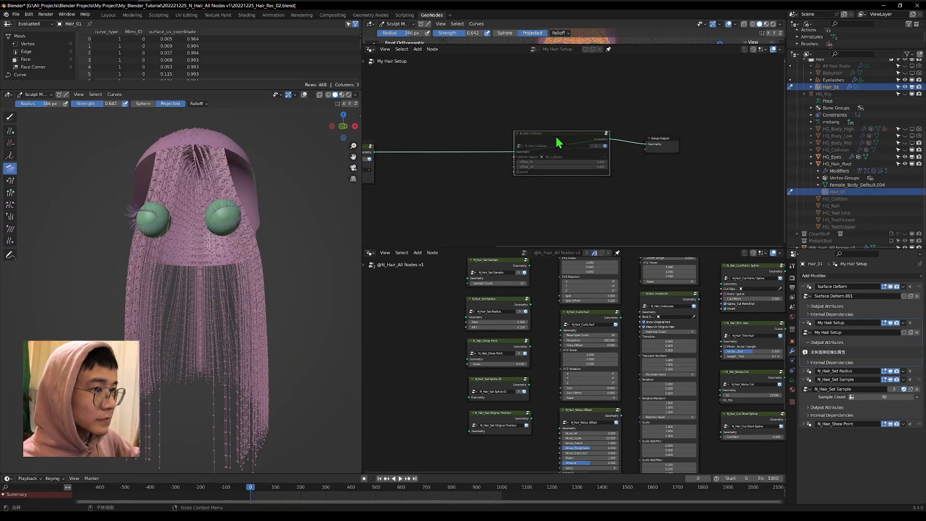
pyautogui.scroll(3, 230, 175)
pyautogui.scroll(-5, 230, 175)
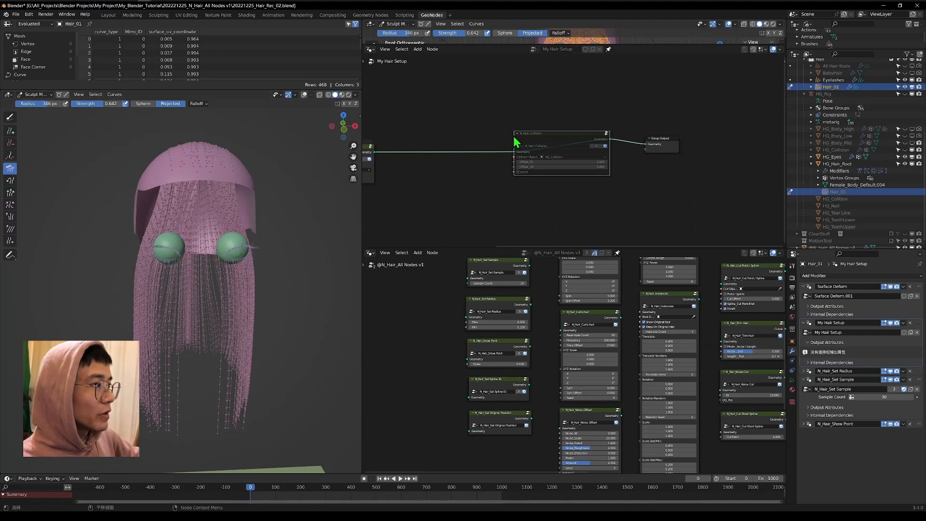
pyautogui.moveTo(230, 249); pyautogui.dragTo(296, 194, button='middle')
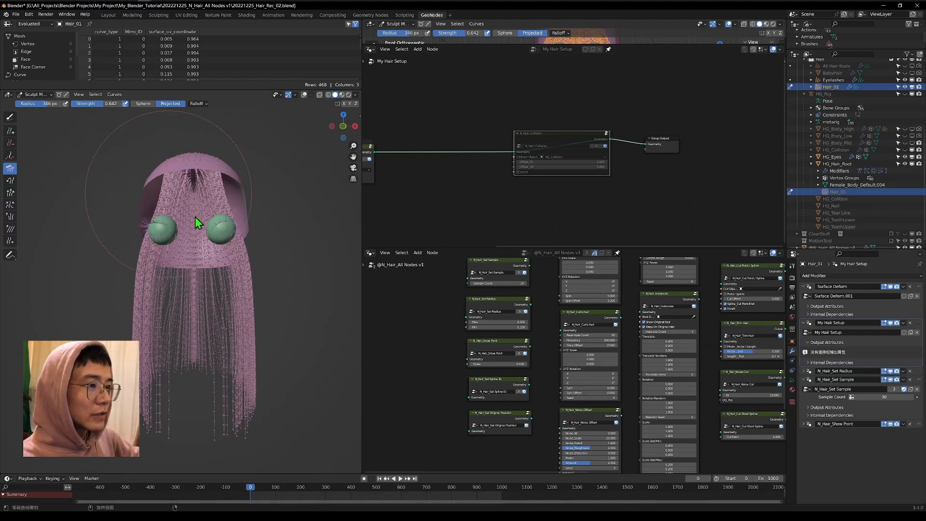
# - Toggle the mute of the N_Hair_Collision node to compare the front strands with and without collision
pyautogui.moveTo(562, 143); pyautogui.dragTo(533, 138)
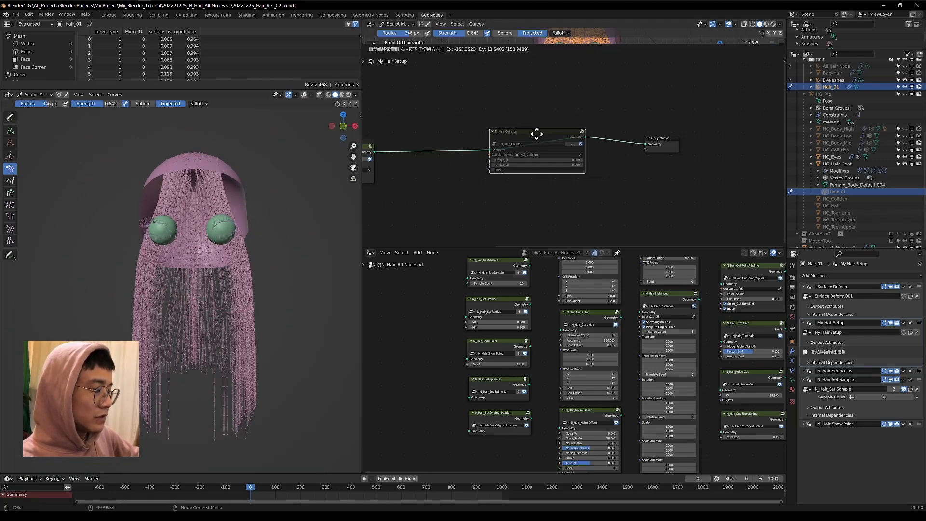
pyautogui.press('m')
pyautogui.moveTo(167, 253); pyautogui.dragTo(206, 193, button='middle')
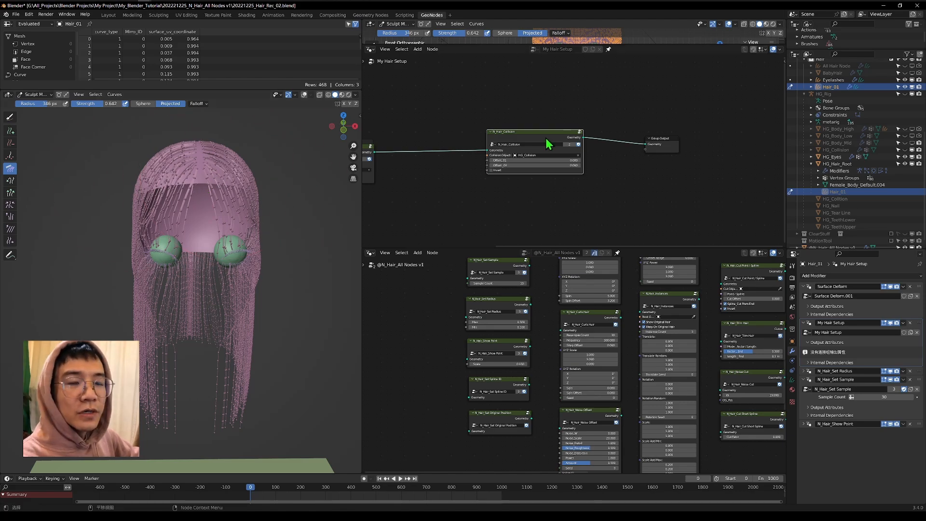
pyautogui.press('m')
pyautogui.moveTo(243, 212); pyautogui.dragTo(235, 195, button='middle')
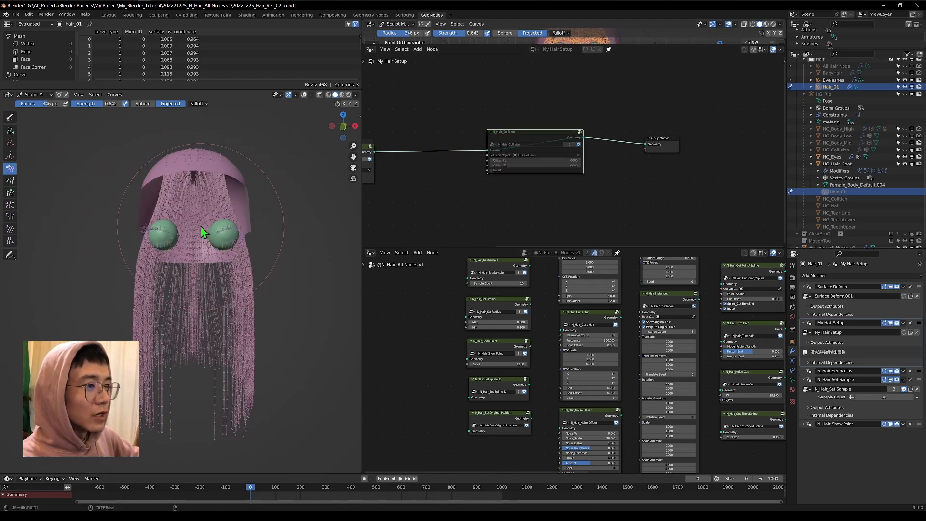
pyautogui.moveTo(201, 226); pyautogui.dragTo(213, 280, button='middle')
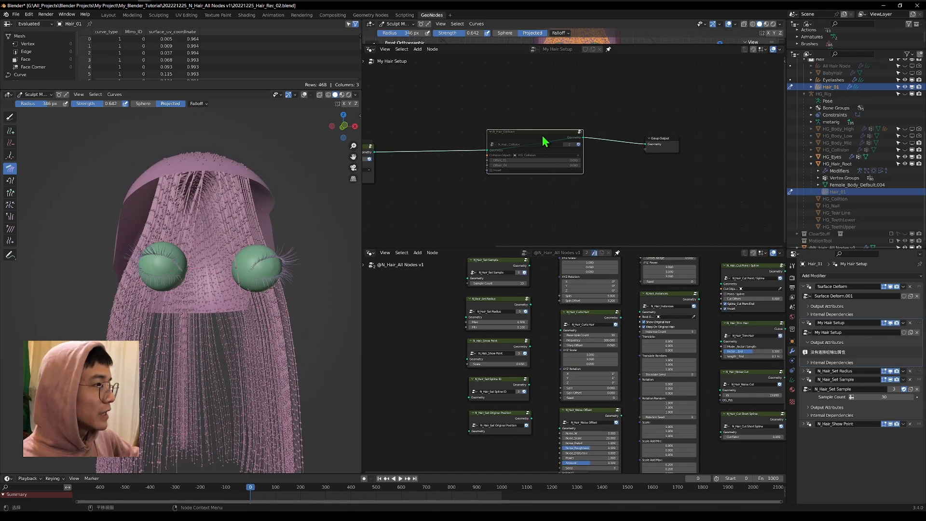
pyautogui.moveTo(540, 141); pyautogui.dragTo(480, 148)
pyautogui.press('m')
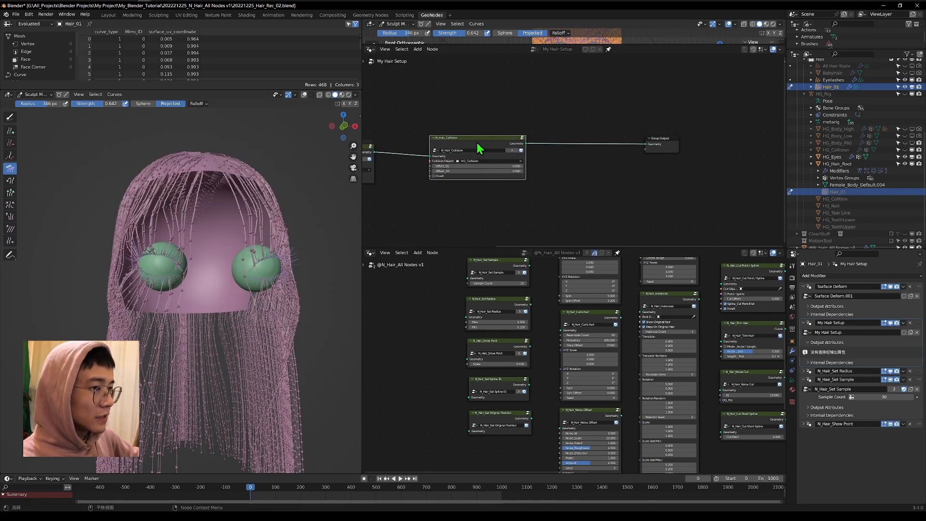
pyautogui.scroll(1, 539, 150)
pyautogui.moveTo(539, 150); pyautogui.dragTo(718, 155, button='middle')
pyautogui.moveTo(166, 198); pyautogui.dragTo(170, 219, button='middle')
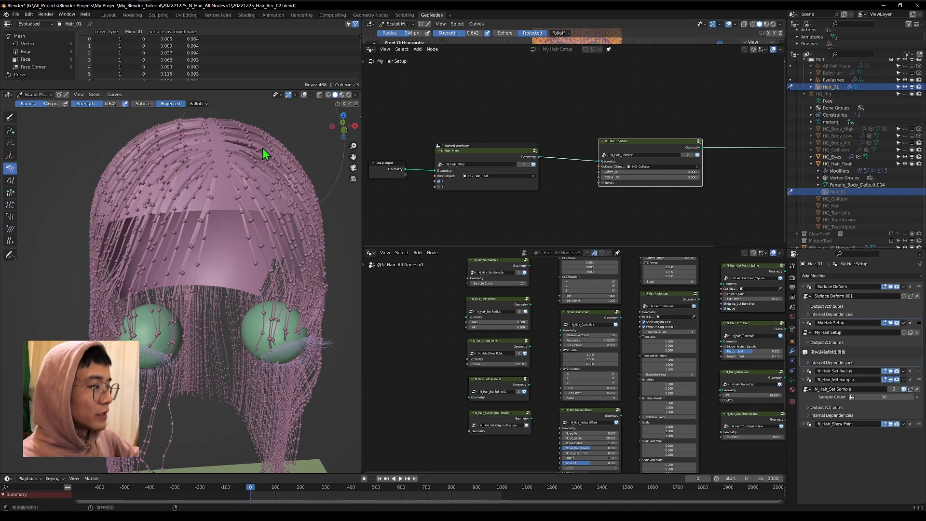
pyautogui.moveTo(264, 155); pyautogui.dragTo(266, 136, button='middle')
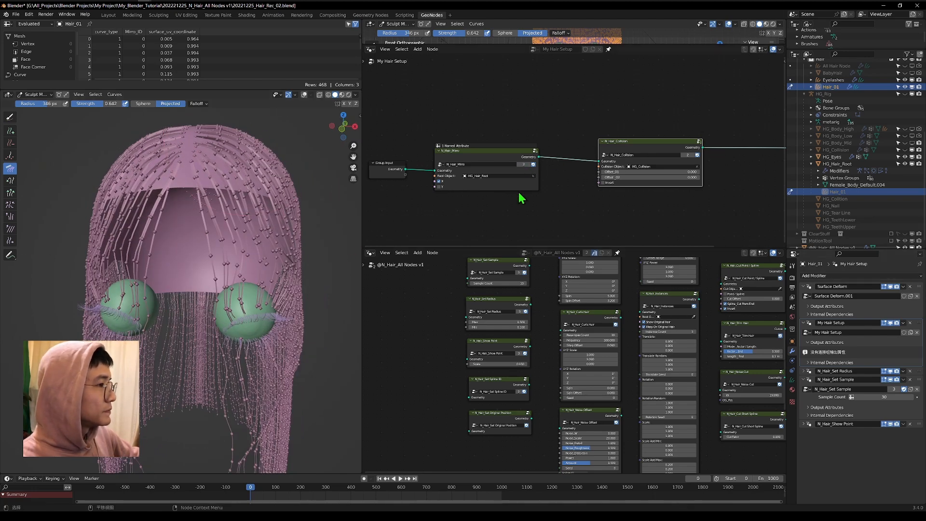
# - Mute the N_Hair_Collision node and add a Geometry Nodes modifier to Hair_01 that uses the N_Hair_Collision group
pyautogui.moveTo(520, 198); pyautogui.dragTo(460, 196, button='middle')
pyautogui.click(573, 149)
pyautogui.press('m')
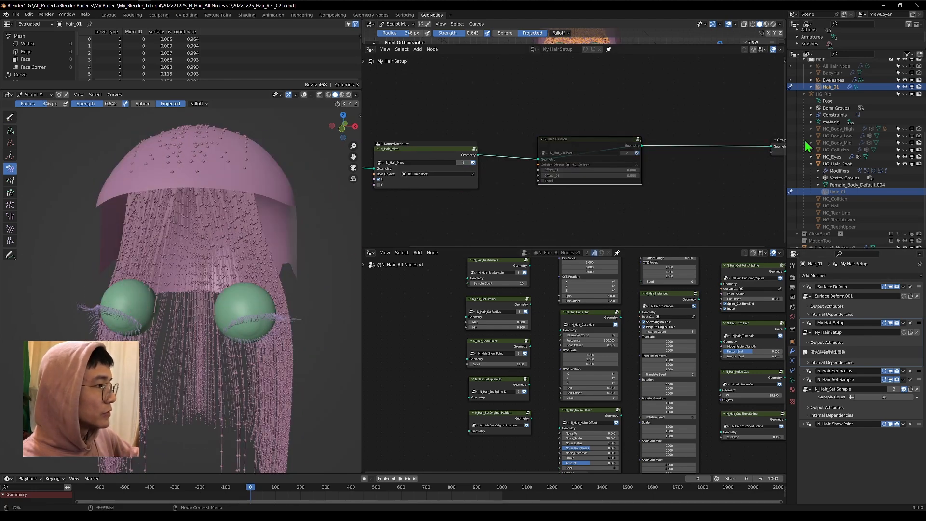
pyautogui.click(838, 276)
pyautogui.click(806, 442)
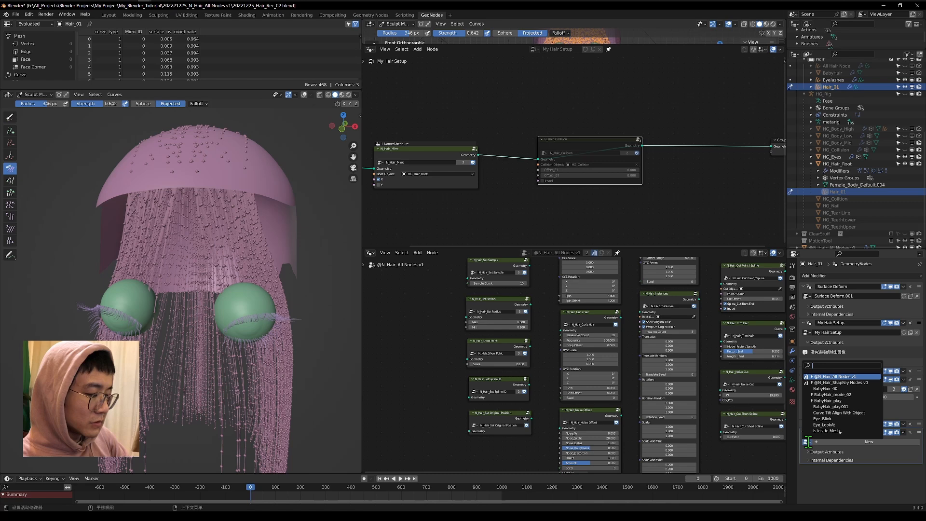
pyautogui.write('ccool')
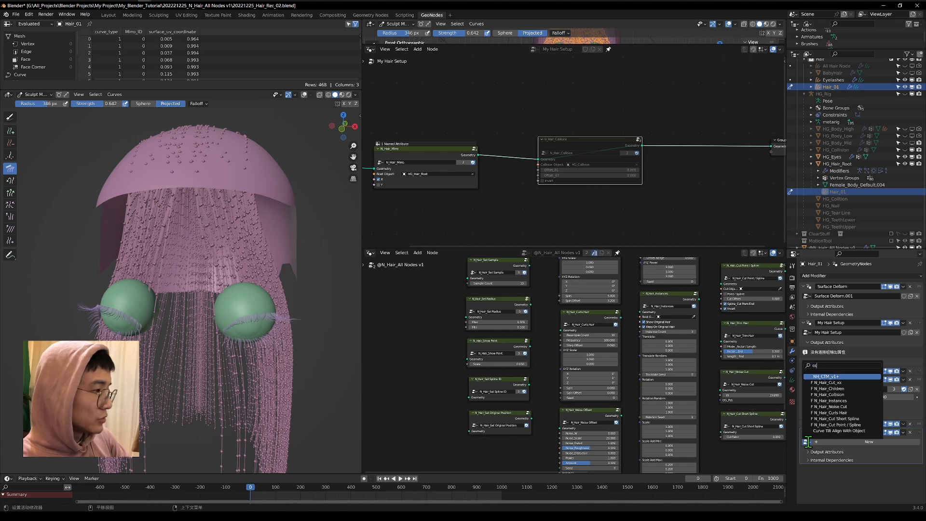
pyautogui.press('BackSpace')
pyautogui.press('BackSpace')
pyautogui.click(834, 378)
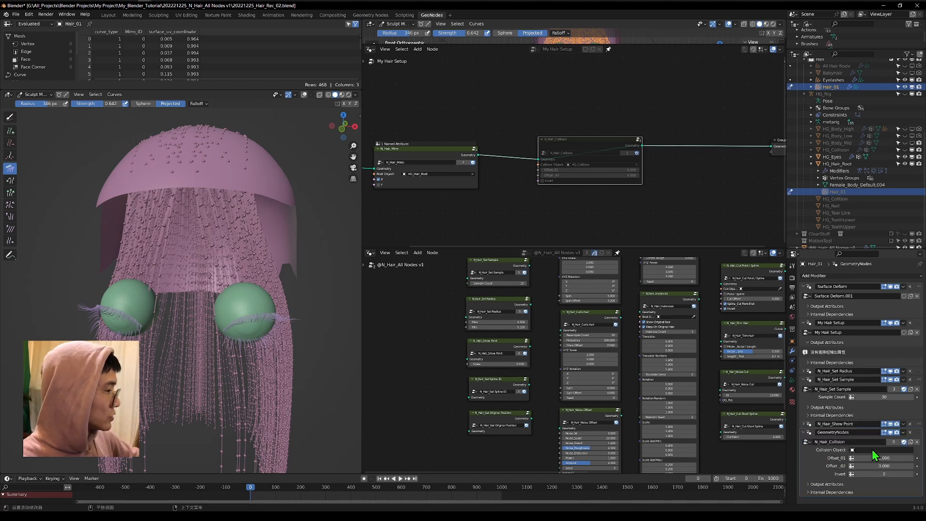
# - Set HG_Collision as the new modifier's Collision Object and turn off the viewport display of N_Hair_Show Point
pyautogui.click(873, 450)
pyautogui.write('coo')
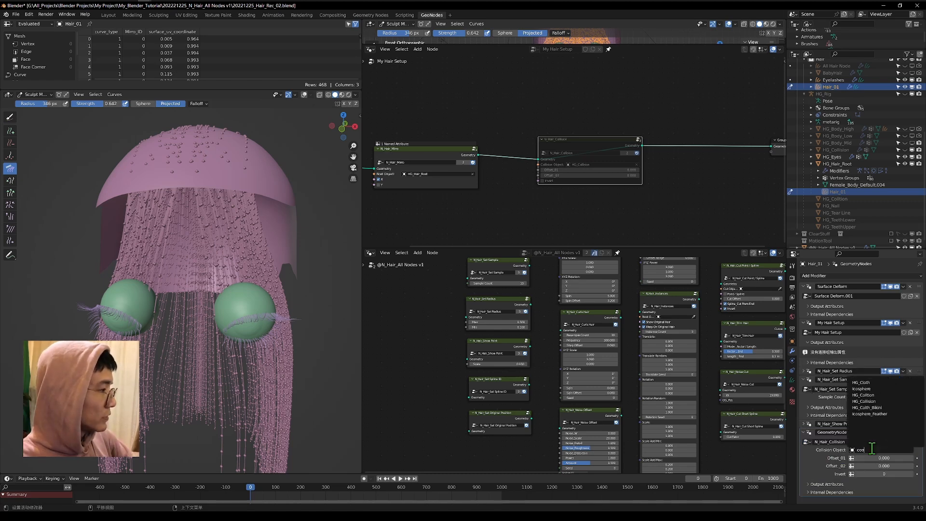
pyautogui.click(873, 404)
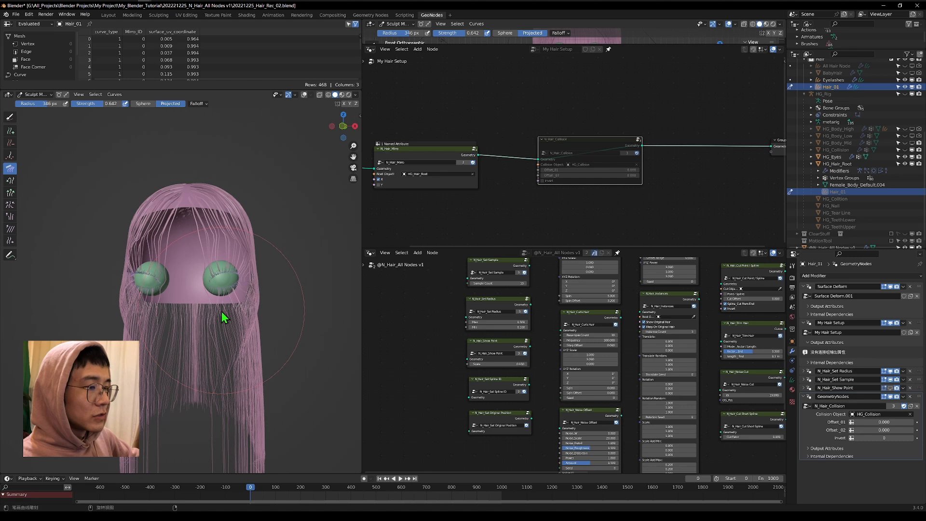
pyautogui.moveTo(224, 311); pyautogui.dragTo(230, 261, button='middle')
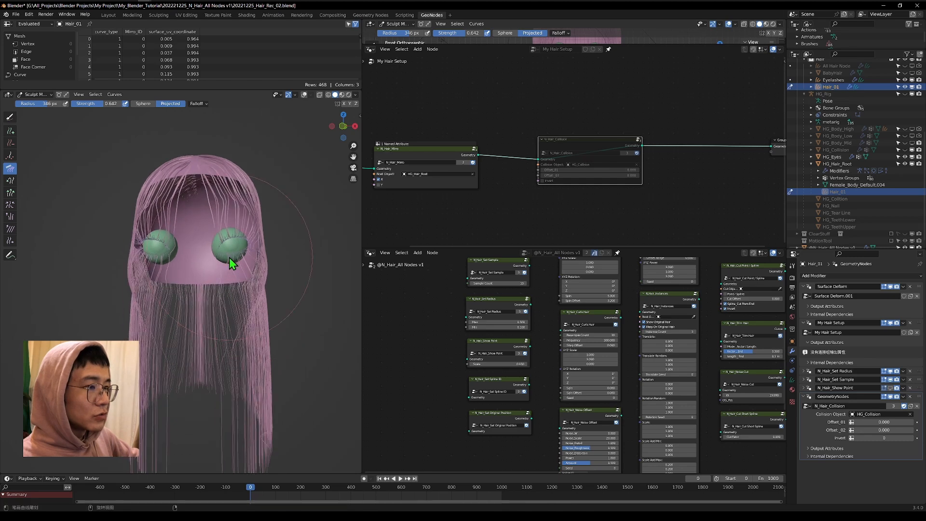
# - Duplicate the N_Hair_Collision modifier, apply the copy, disable the original in the viewport and inspect the resulting hair
pyautogui.click(903, 397)
pyautogui.click(890, 411)
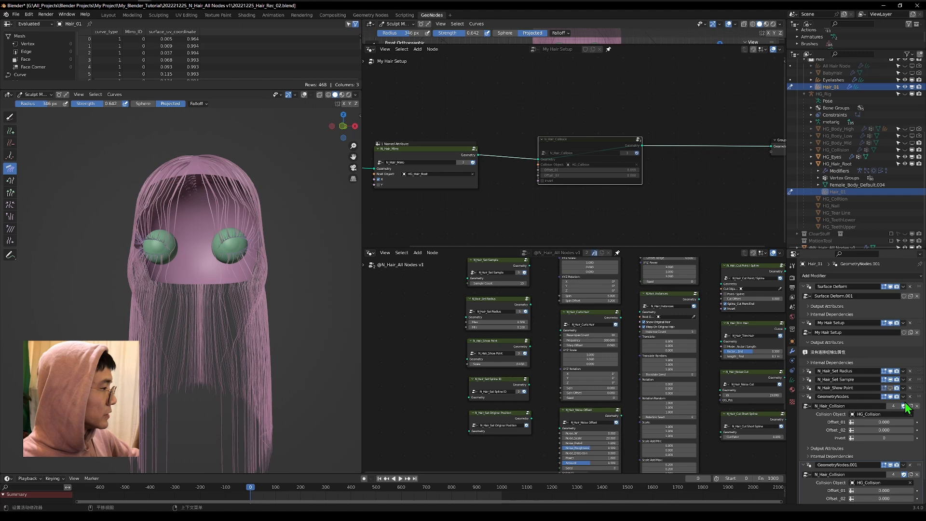
pyautogui.click(902, 465)
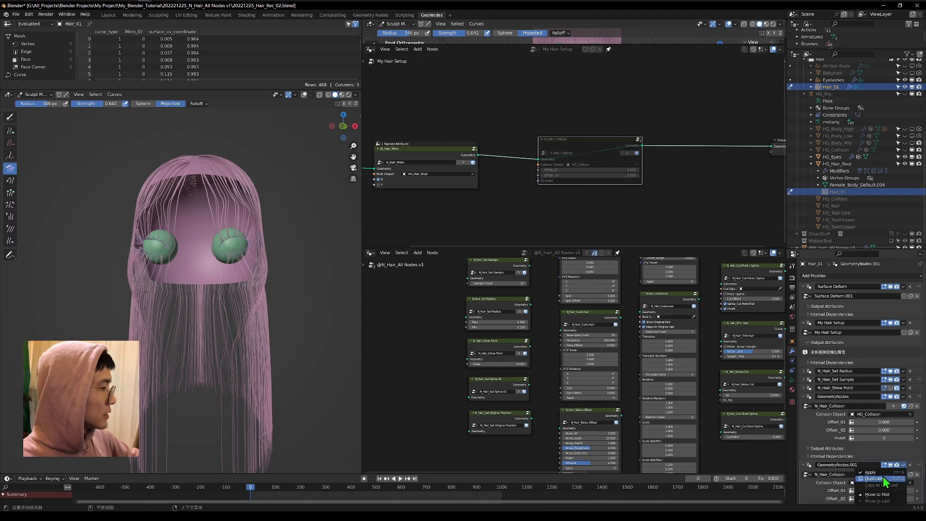
pyautogui.click(882, 473)
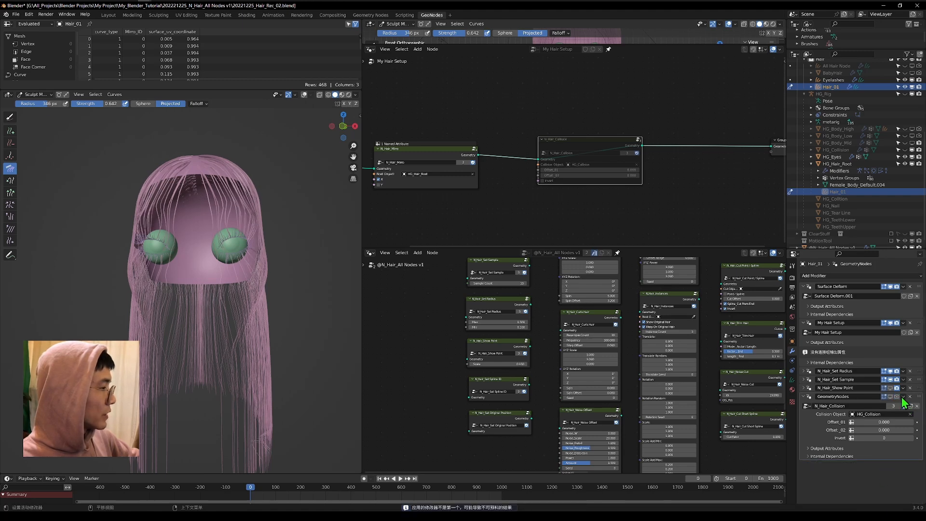
pyautogui.moveTo(285, 287); pyautogui.dragTo(233, 263, button='middle')
pyautogui.scroll(4, 179, 271)
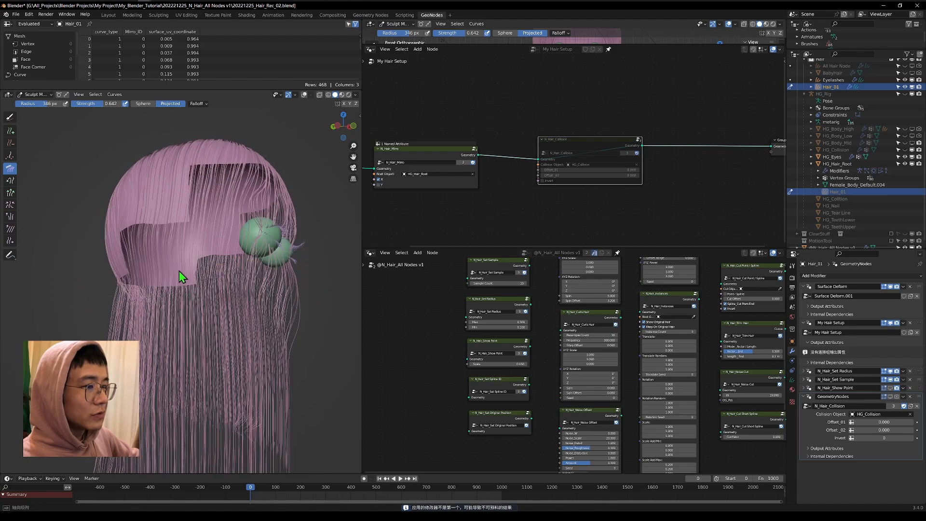
pyautogui.moveTo(289, 140); pyautogui.dragTo(226, 163, button='middle')
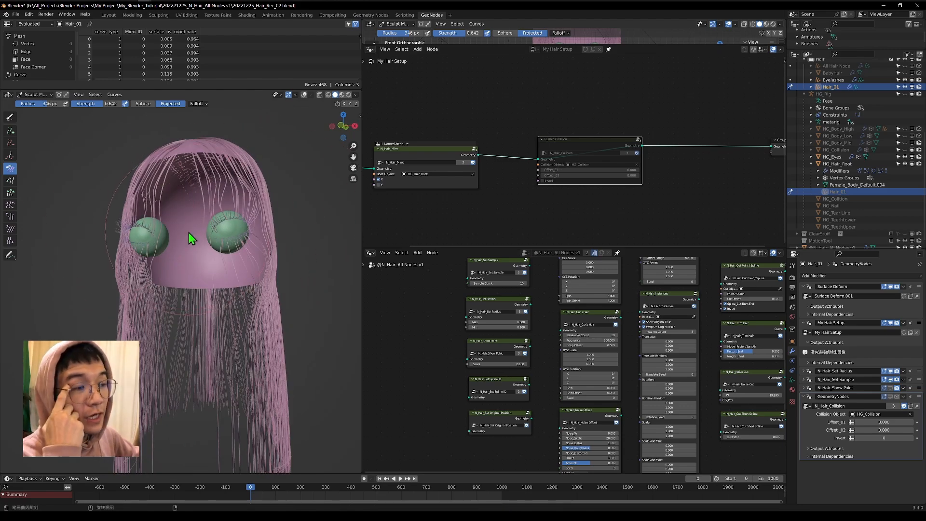
# - Undo the last comb strokes on Hair_01 and toggle the viewport display of its collision modifier
pyautogui.scroll(-3, 189, 233)
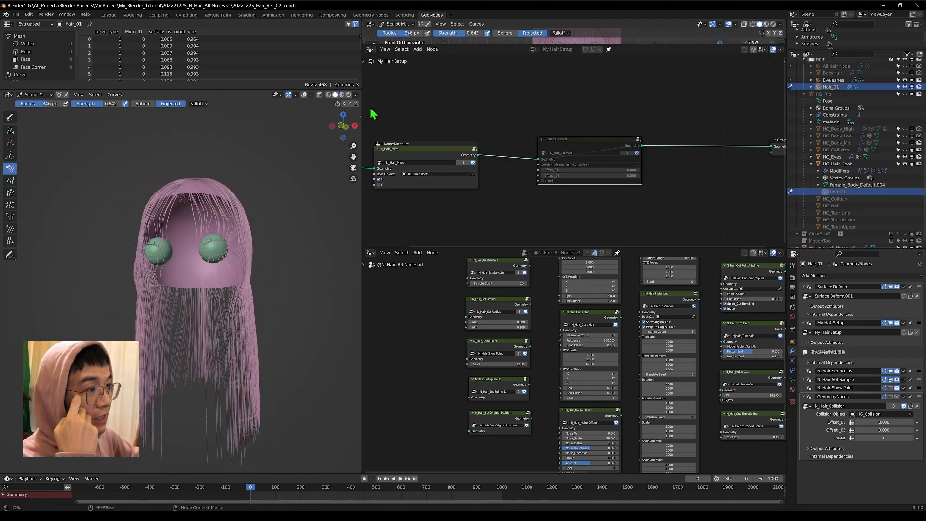
pyautogui.click(342, 126)
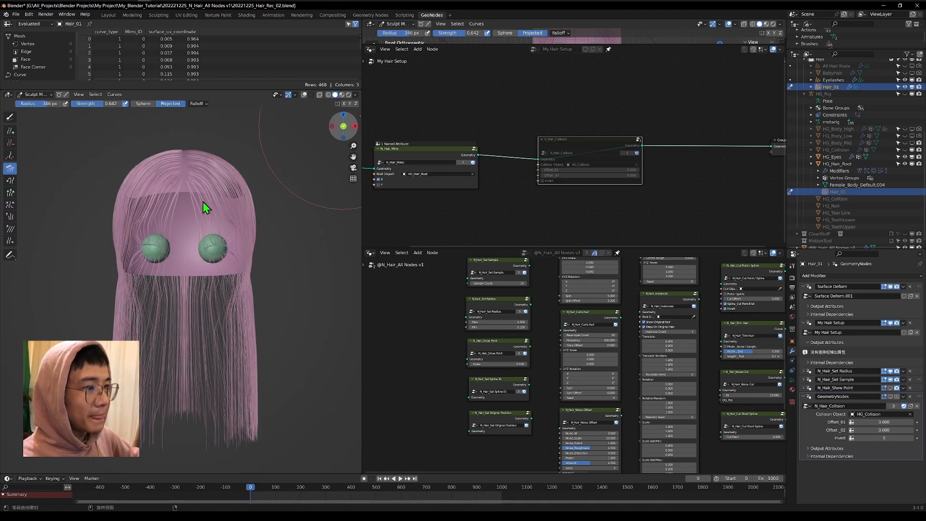
pyautogui.hotkey('ctrl', 'z')
pyautogui.moveTo(203, 202)
pyautogui.mouseDown(button='middle')
pyautogui.moveTo(215, 442)
pyautogui.moveTo(158, 238)
pyautogui.moveTo(212, 238)
pyautogui.mouseUp(button='middle')
pyautogui.hotkey('ctrl', 'z')
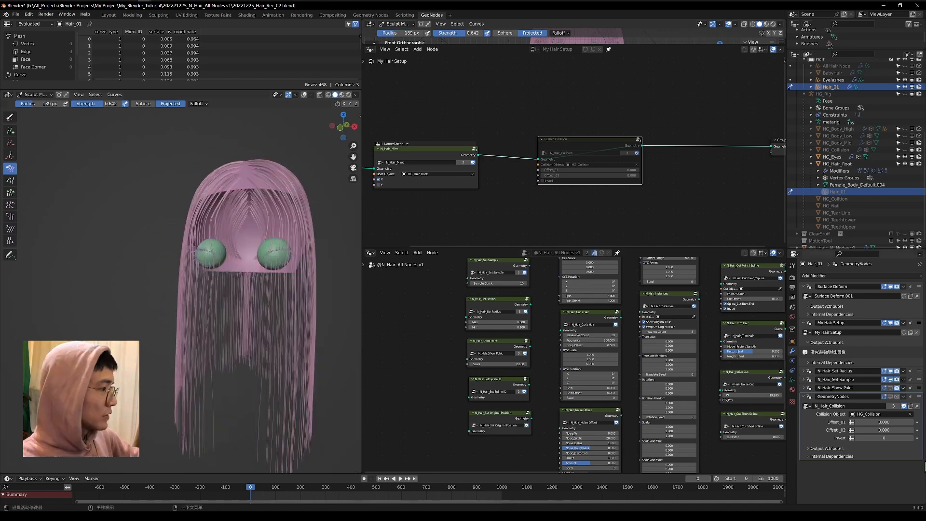
pyautogui.click(891, 397)
# - Try combing the front hair with the Comb brush in Sphere mode
pyautogui.moveTo(203, 442); pyautogui.dragTo(212, 241, button='middle')
pyautogui.click(142, 103)
pyautogui.moveTo(213, 242); pyautogui.dragTo(189, 259)
pyautogui.hotkey('ctrl', 'z')
pyautogui.moveTo(189, 259); pyautogui.dragTo(277, 438, button='middle')
pyautogui.scroll(-3, 164, 437)
pyautogui.hotkey('ctrl', 's')
pyautogui.hotkey('ctrl', 'z')
# - Shorten the hair to about shoulder length with the Grow/Shrink brush and save the file
pyautogui.click(10, 192)
pyautogui.scroll(3, 246, 362)
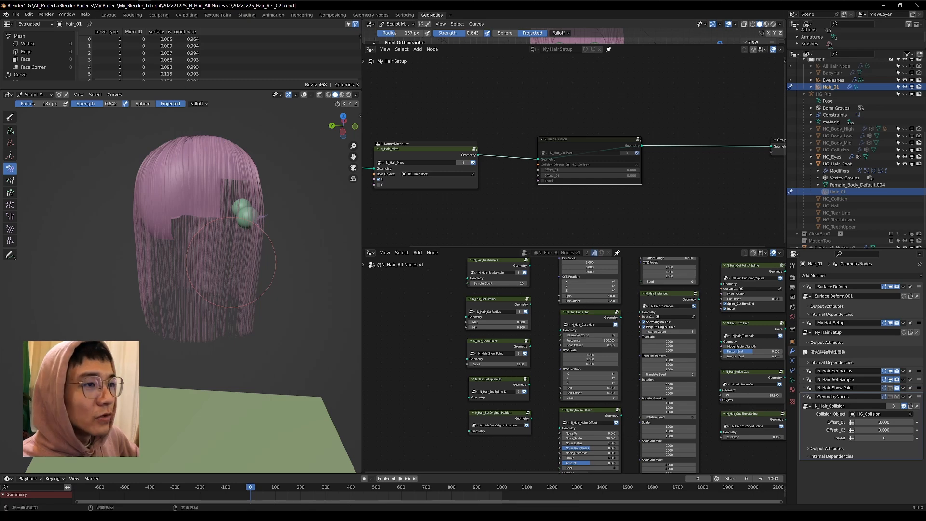
pyautogui.hotkey('ctrl', 's')
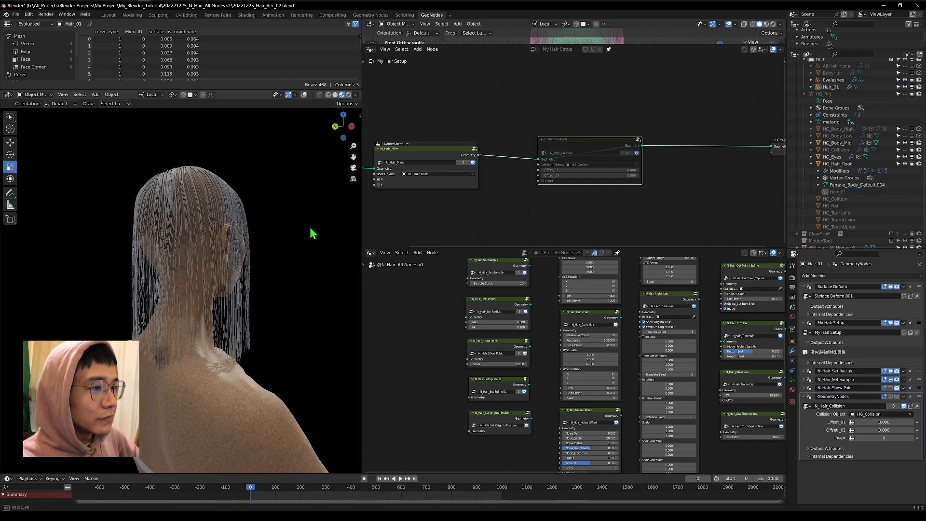
pyautogui.moveTo(310, 232); pyautogui.dragTo(75, 259, button='middle')
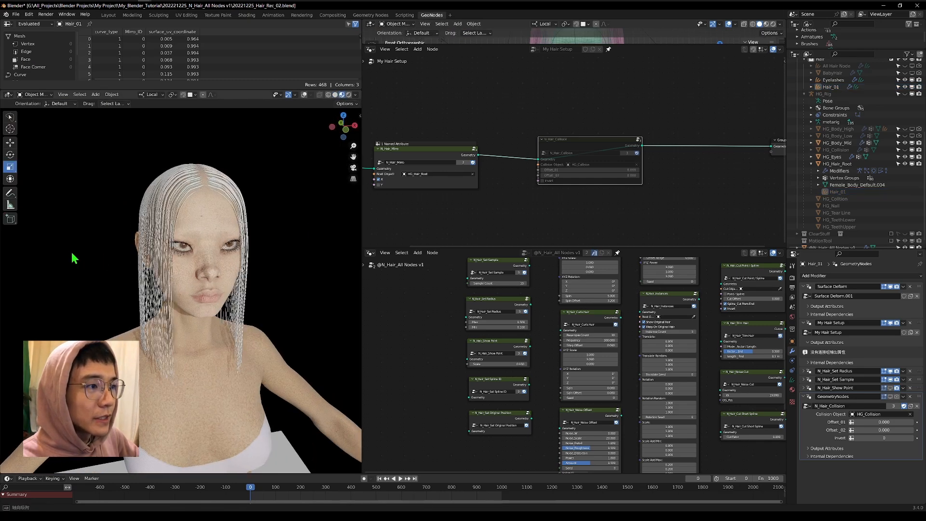
# - Set the viewport to Solid shading and put Hair_01 into Sculpt Mode
pyautogui.click(334, 94)
pyautogui.click(30, 94)
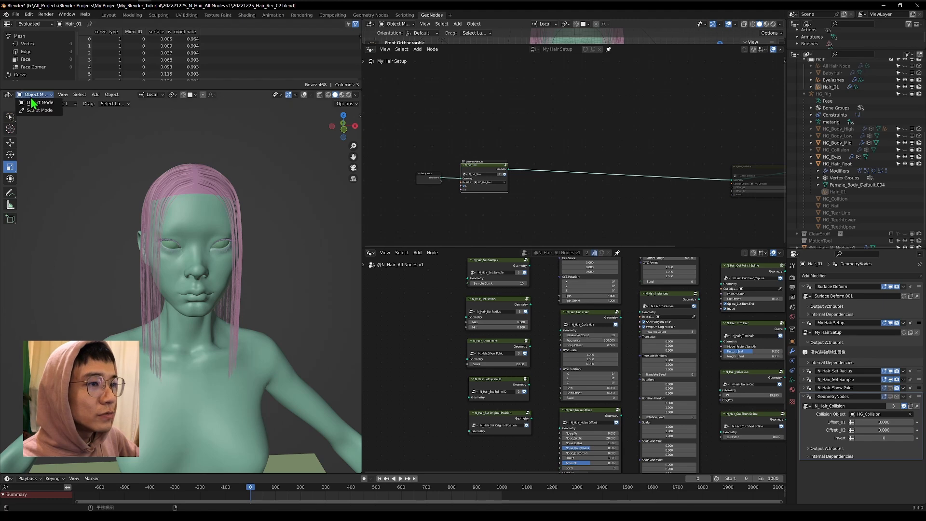
pyautogui.click(40, 110)
pyautogui.moveTo(96, 178); pyautogui.dragTo(154, 307, button='middle')
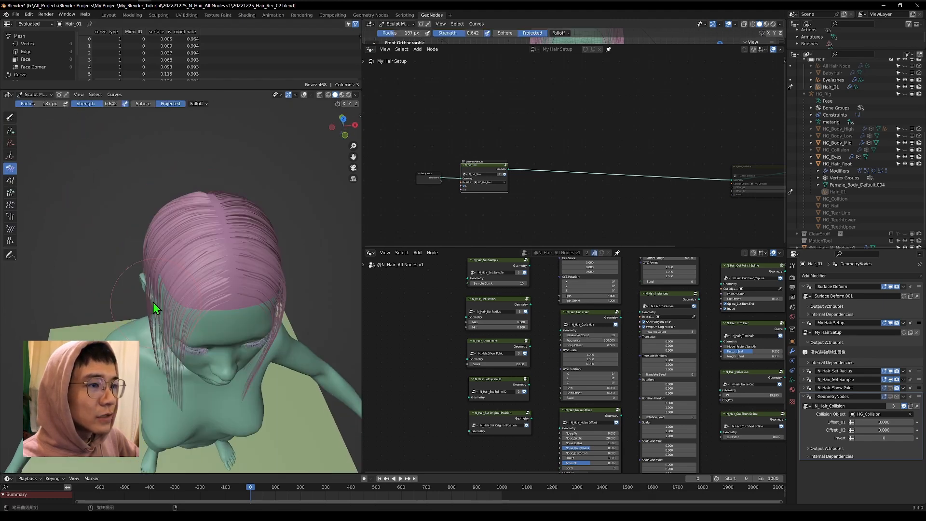
# - Try adding hair across the scalp with the Density brush at a 63 px radius and a minimum distance of 0.0014 m
pyautogui.click(12, 156)
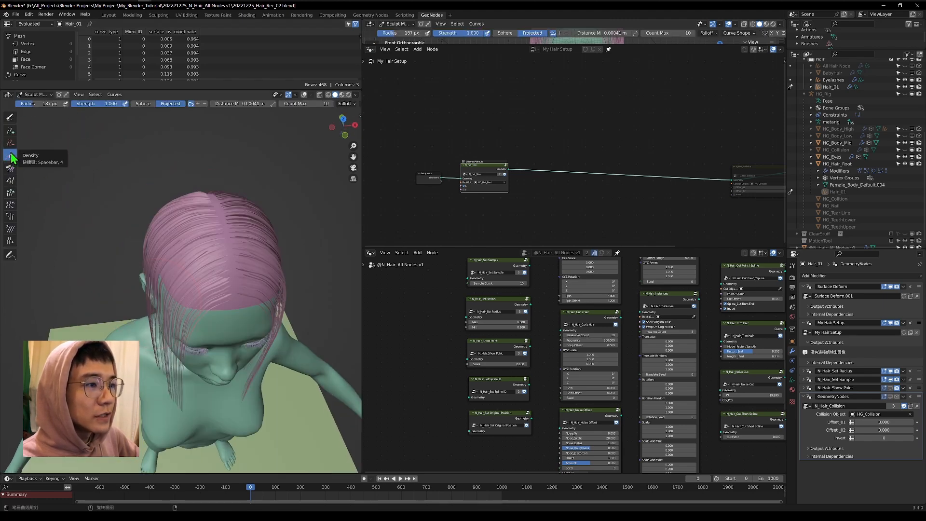
pyautogui.moveTo(206, 239); pyautogui.dragTo(280, 293, button='middle')
pyautogui.hotkey('shift', 'r')
pyautogui.click(282, 274)
pyautogui.hotkey('shift', 'r')
pyautogui.click(288, 281)
pyautogui.moveTo(208, 270)
pyautogui.mouseDown()
pyautogui.moveTo(196, 279)
pyautogui.moveTo(201, 318)
pyautogui.mouseUp()
pyautogui.moveTo(201, 318); pyautogui.dragTo(217, 253, button='middle')
pyautogui.moveTo(217, 253)
pyautogui.mouseDown()
pyautogui.moveTo(206, 290)
pyautogui.moveTo(187, 274)
pyautogui.mouseUp()
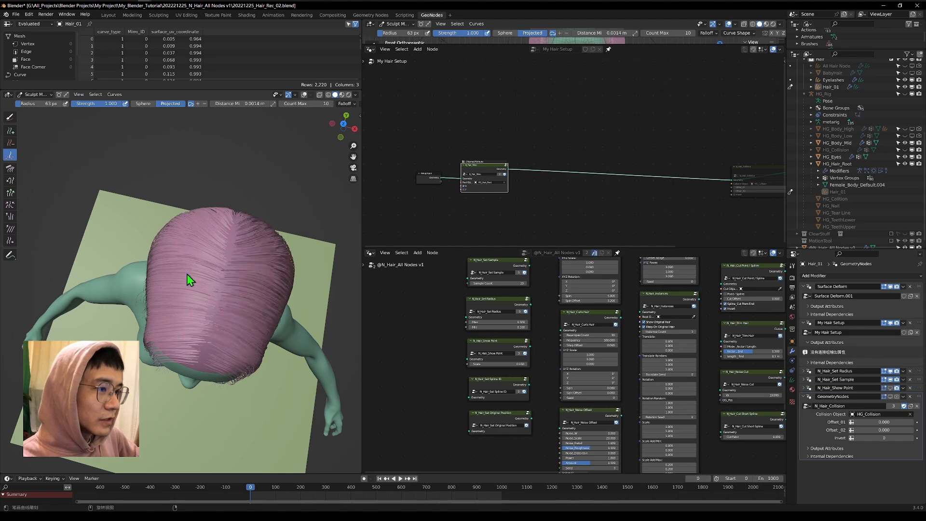
pyautogui.moveTo(187, 274)
pyautogui.mouseDown(button='middle')
pyautogui.moveTo(276, 268)
pyautogui.moveTo(192, 252)
pyautogui.mouseUp(button='middle')
pyautogui.moveTo(193, 253); pyautogui.dragTo(193, 309)
pyautogui.moveTo(193, 309)
pyautogui.mouseDown(button='middle')
pyautogui.moveTo(117, 171)
pyautogui.moveTo(217, 220)
pyautogui.moveTo(174, 221)
pyautogui.moveTo(328, 222)
pyautogui.moveTo(215, 236)
pyautogui.moveTo(182, 273)
pyautogui.mouseUp(button='middle')
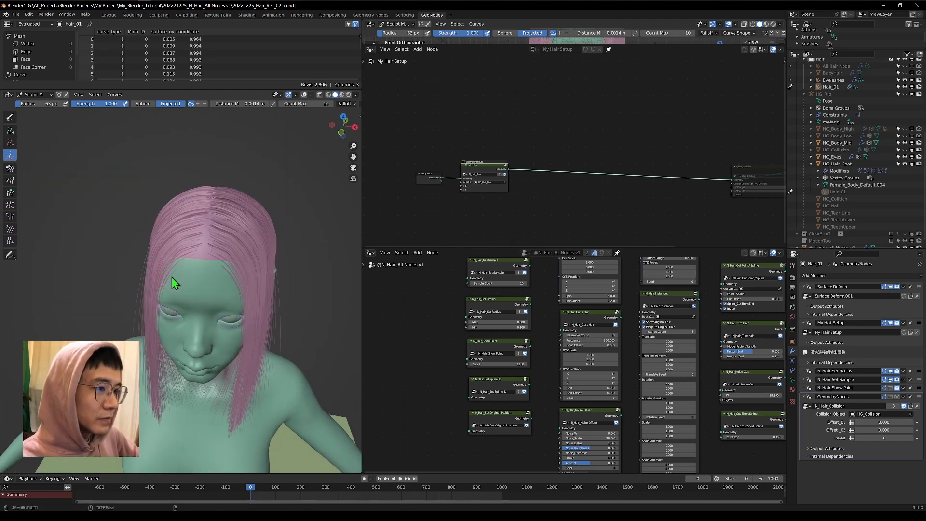
pyautogui.moveTo(184, 267); pyautogui.dragTo(204, 277)
pyautogui.moveTo(204, 277); pyautogui.dragTo(218, 308, button='middle')
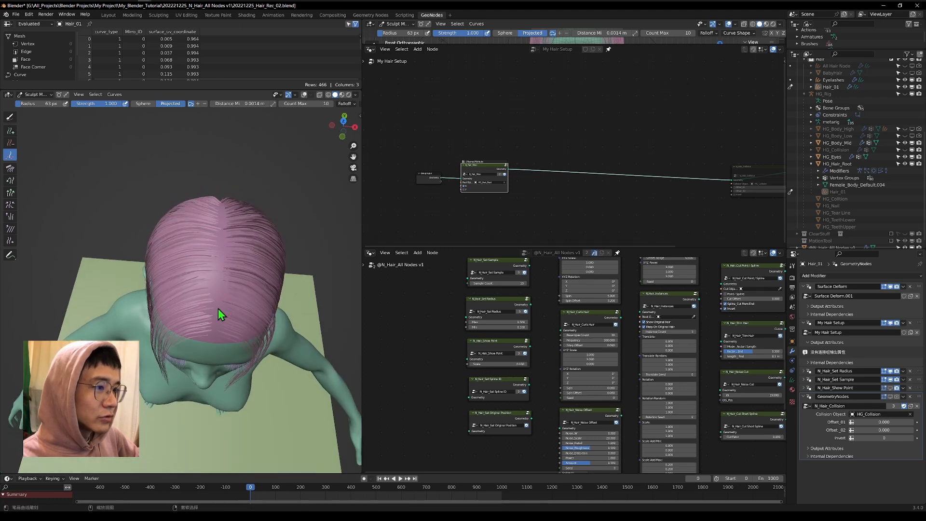
# - Add an N_Hair_Children node between the mirror node and the muted N_Hair_Collision node in My Hair Setup
pyautogui.hotkey('shift', 'a')
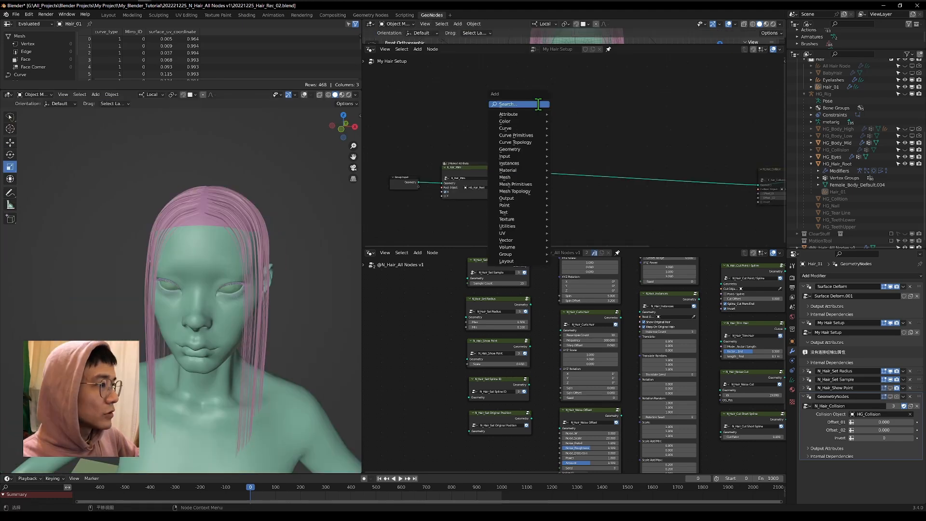
pyautogui.click(538, 105)
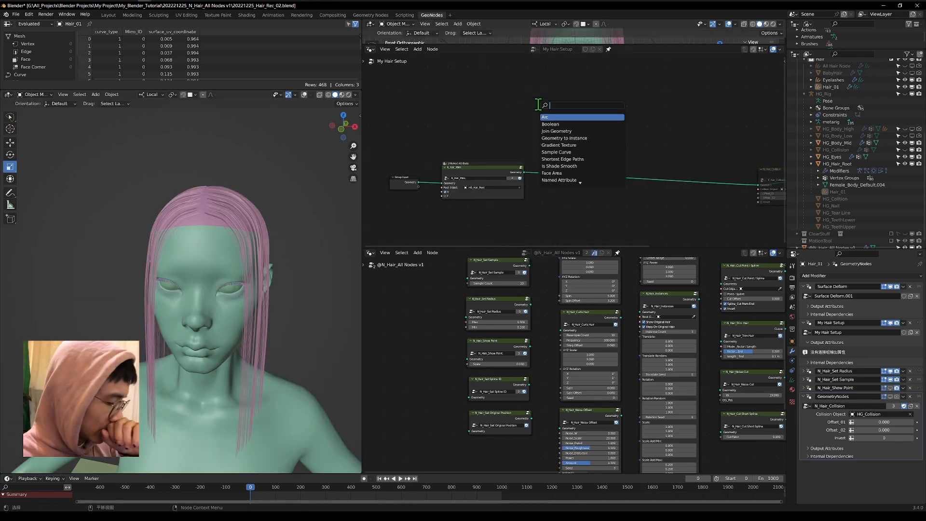
pyautogui.write('c')
pyautogui.press('Down')
pyautogui.press('Down')
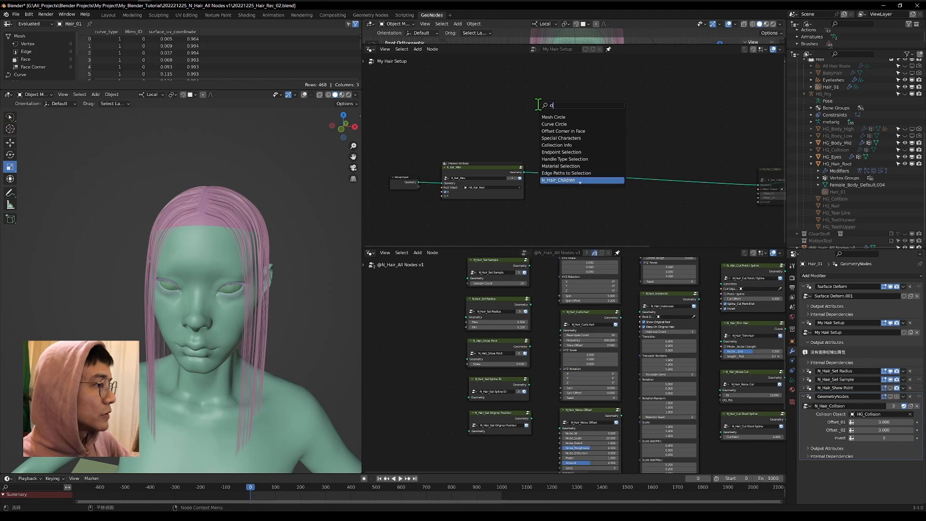
pyautogui.press('Return')
pyautogui.click(551, 151)
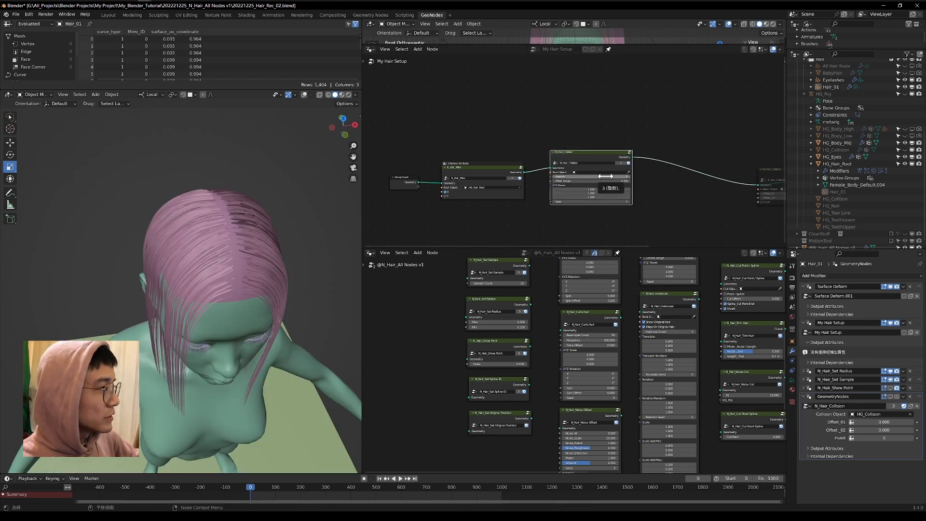
# - Set the Amount of N_Hair_Children to 10 and inspect the denser hair from the front
pyautogui.click(605, 177)
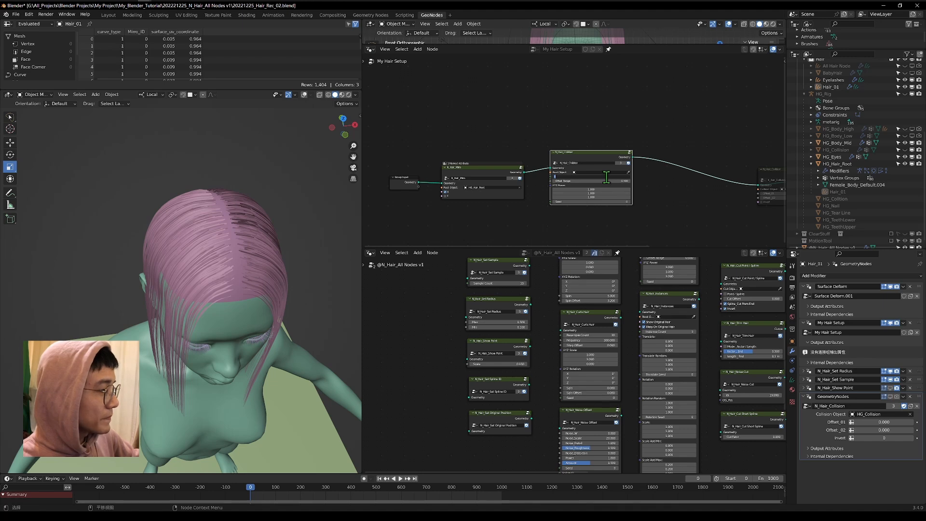
pyautogui.press('Return')
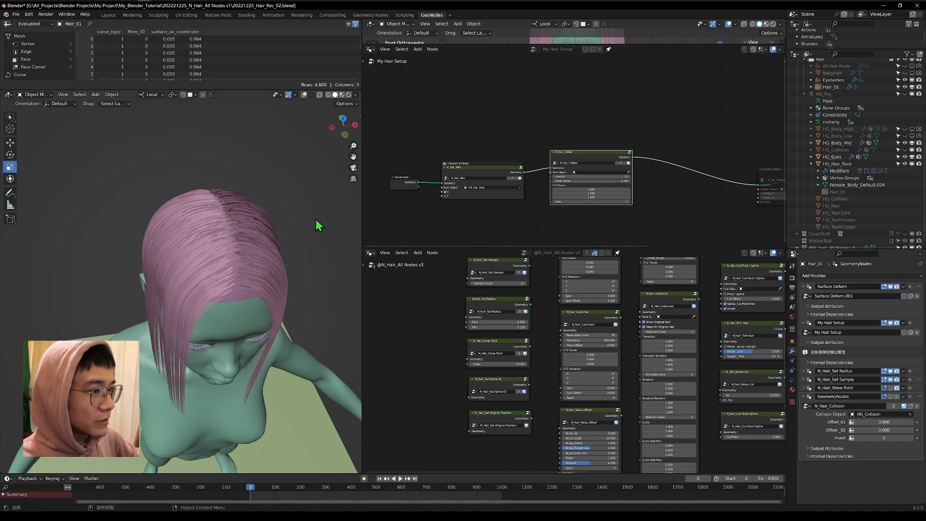
pyautogui.moveTo(315, 219); pyautogui.dragTo(203, 153, button='middle')
pyautogui.moveTo(100, 288); pyautogui.dragTo(149, 278, button='middle')
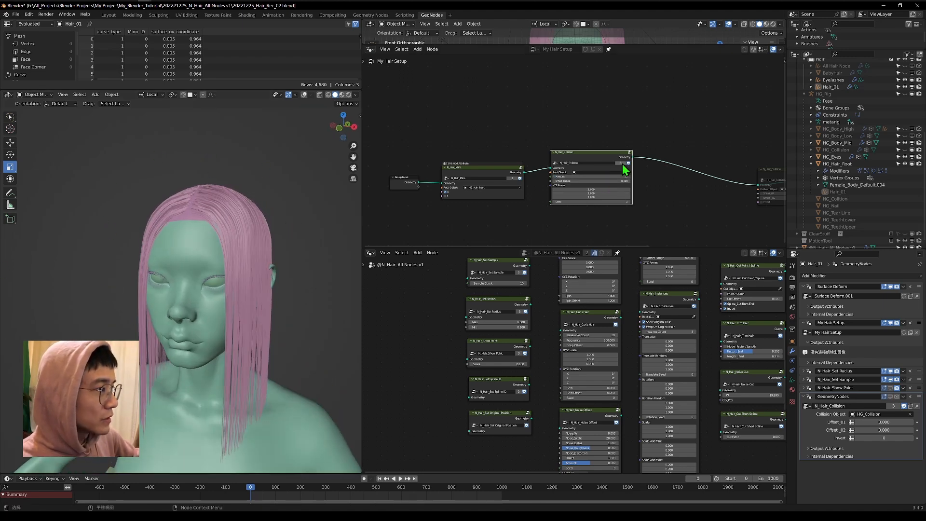
# - Try an Offset Range of 7.4 on N_Hair_Children and test different Seed and XYZ Power values
pyautogui.scroll(4, 622, 165)
pyautogui.moveTo(598, 159); pyautogui.dragTo(637, 161)
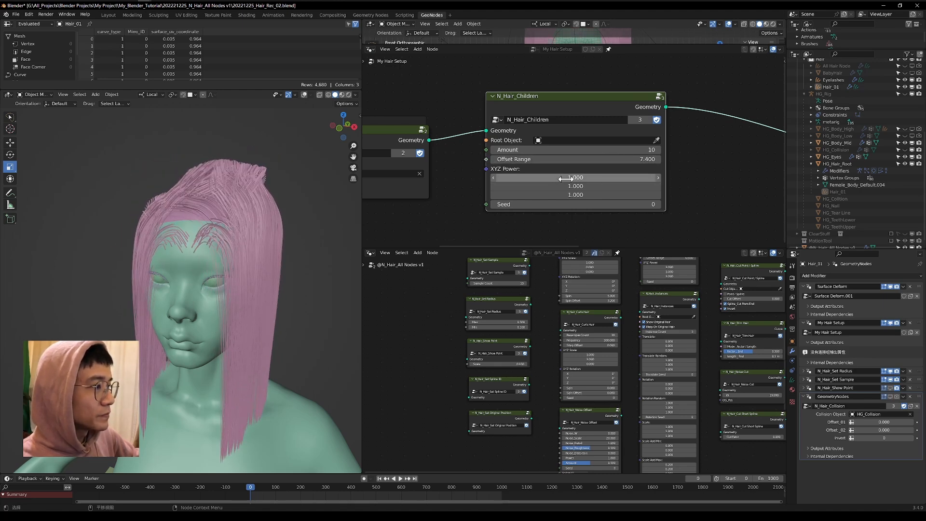
pyautogui.moveTo(567, 204); pyautogui.dragTo(627, 204)
pyautogui.rightClick(567, 204)
pyautogui.moveTo(567, 178); pyautogui.dragTo(579, 192)
pyautogui.rightClick(567, 178)
pyautogui.rightClick(564, 183)
pyautogui.rightClick(574, 192)
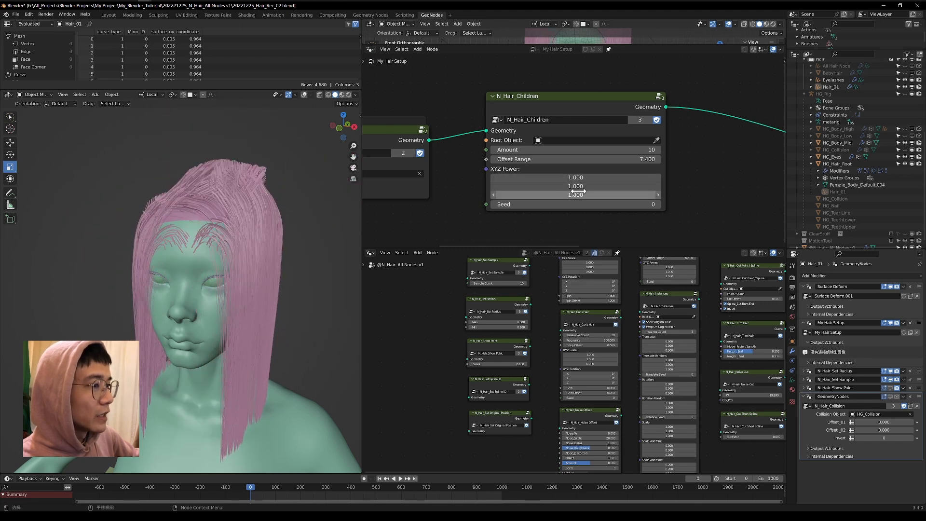
# - Set HG_Hair_Root as the Root Object of N_Hair_Children and view the hair from above
pyautogui.moveTo(670, 167); pyautogui.dragTo(664, 178, button='middle')
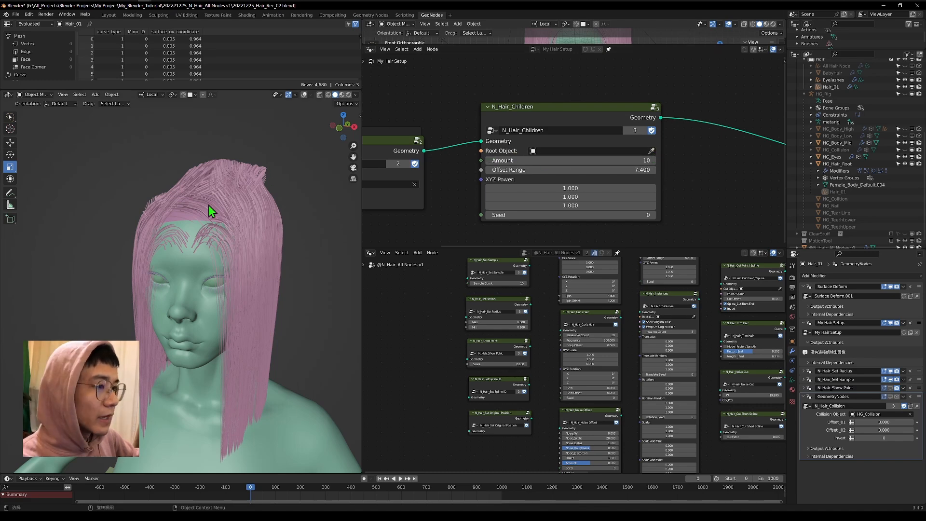
pyautogui.scroll(4, 247, 153)
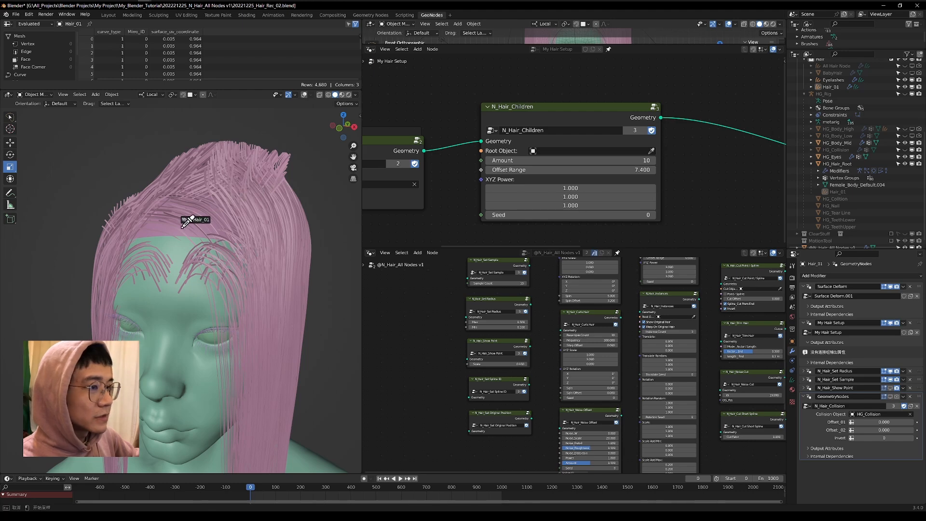
pyautogui.click(851, 171)
pyautogui.moveTo(280, 241); pyautogui.dragTo(233, 167, button='middle')
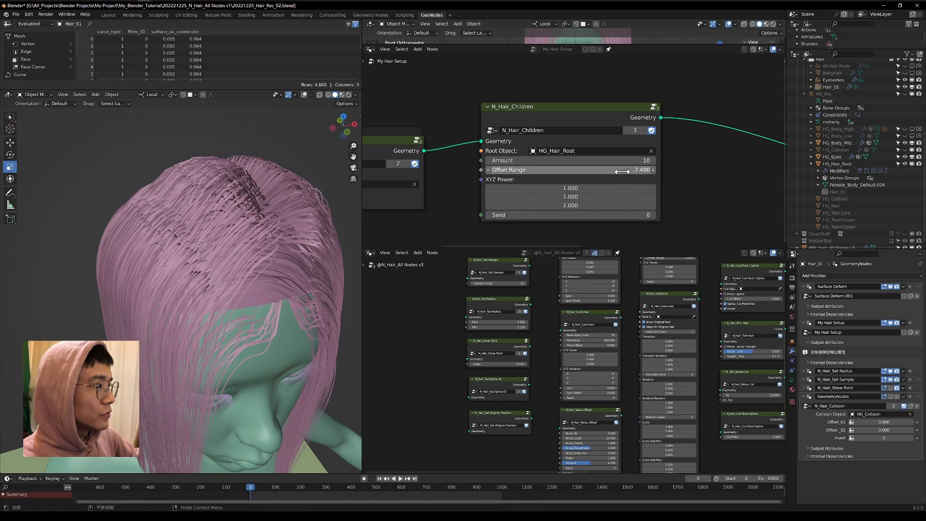
# - Test a larger Offset Range on N_Hair_Children, then set it to 0.7 and check the hair around the head
pyautogui.moveTo(569, 170); pyautogui.dragTo(622, 170)
pyautogui.press('Escape')
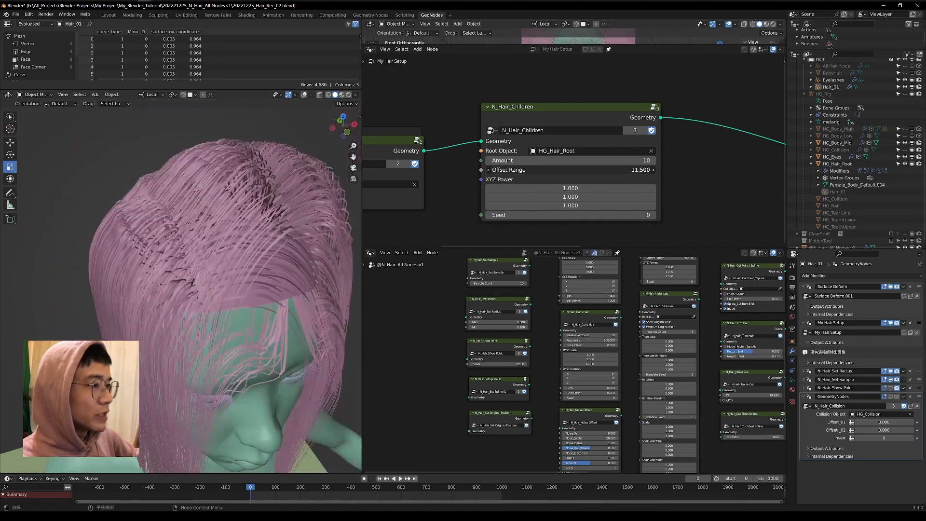
pyautogui.click(623, 170)
pyautogui.write('0')
pyautogui.press('Return')
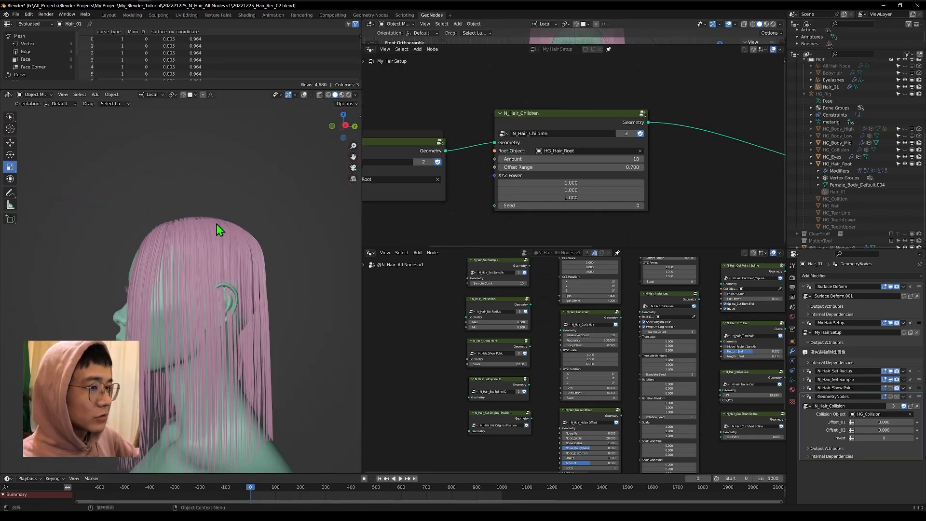
pyautogui.keyDown('shift'); pyautogui.moveTo(216, 224); pyautogui.dragTo(191, 177, button='middle'); pyautogui.keyUp('shift')
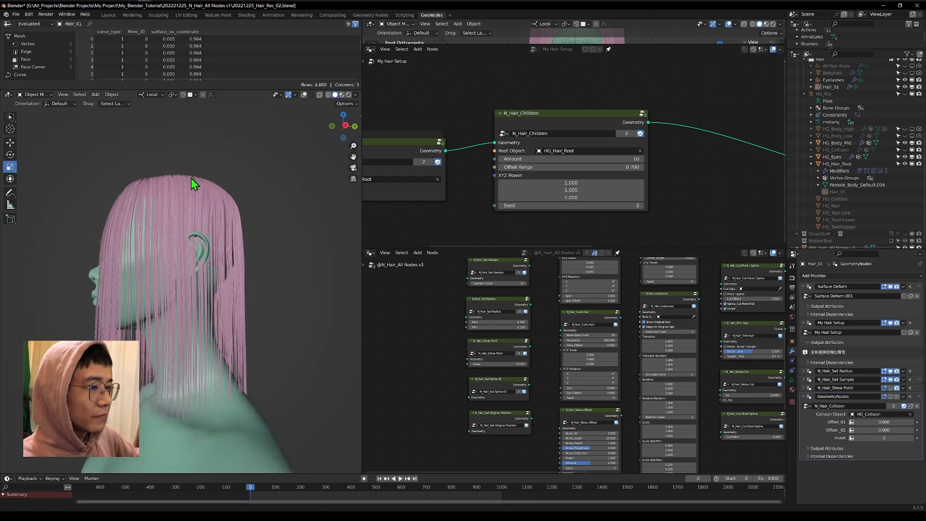
pyautogui.moveTo(120, 234); pyautogui.dragTo(349, 265, button='middle')
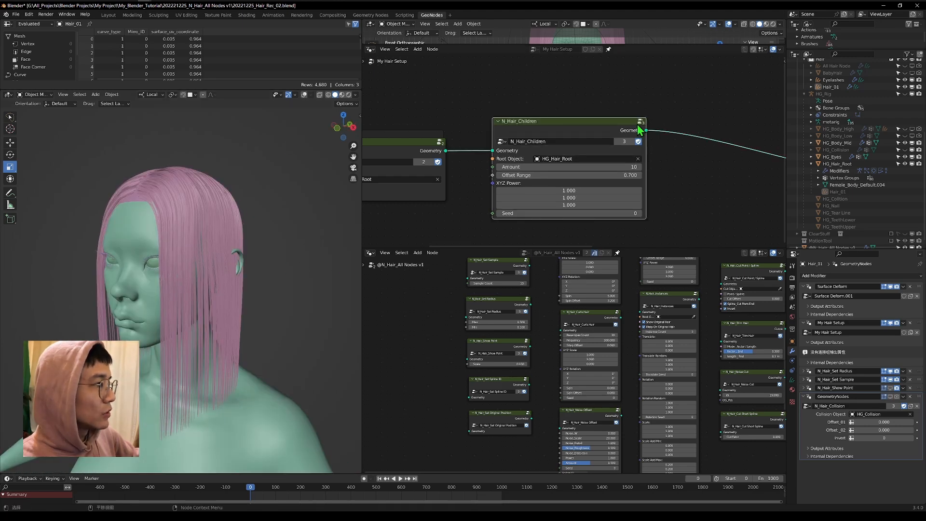
# - Examine the Falloff float curve inside the N_Hair_Children group against the hair roots and tips, then return to My Hair Setup
pyautogui.click(641, 122)
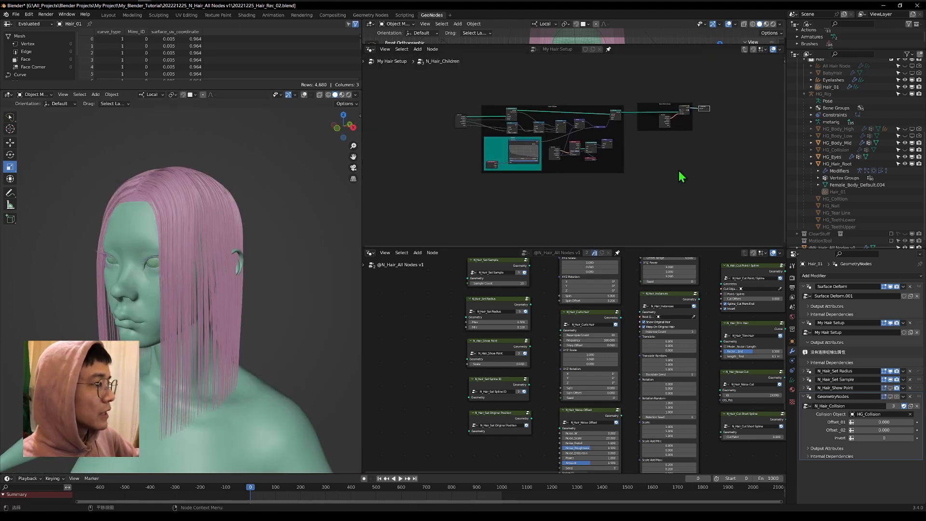
pyautogui.click(340, 125)
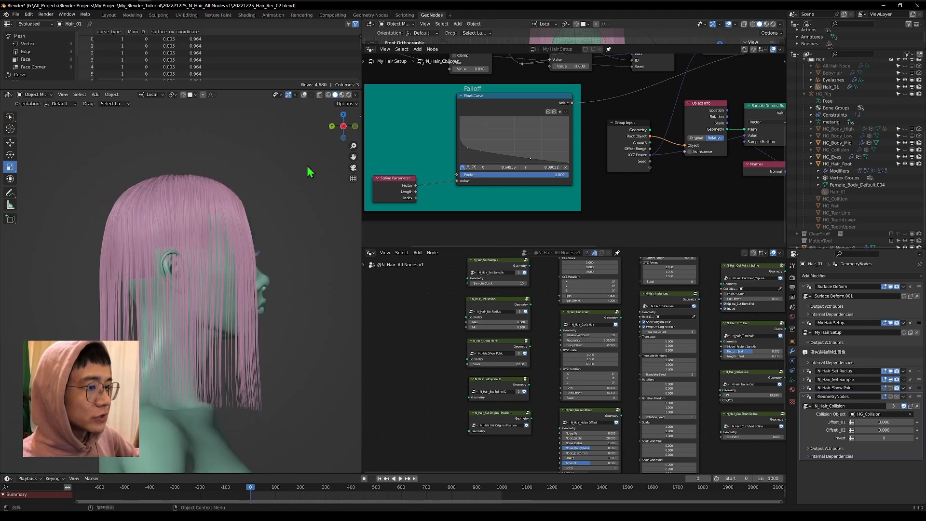
pyautogui.moveTo(192, 288); pyautogui.dragTo(143, 259, button='middle')
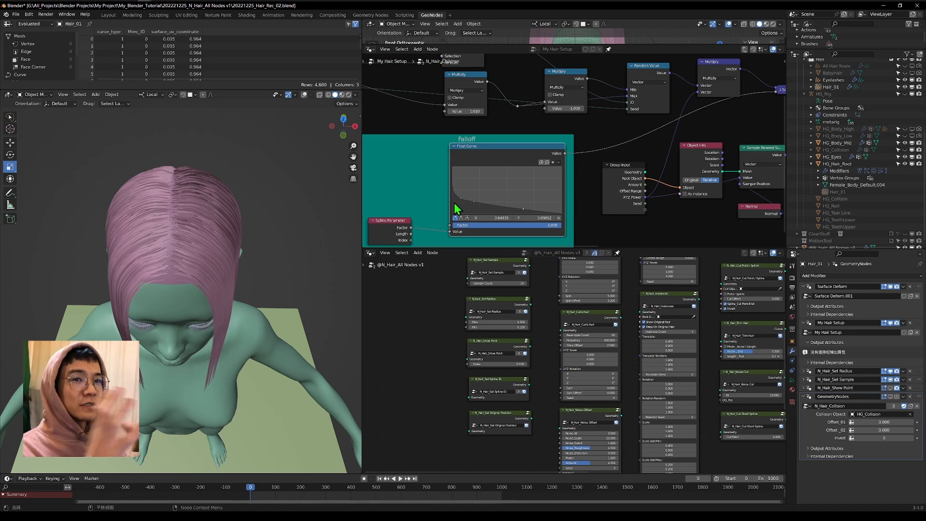
pyautogui.moveTo(209, 168); pyautogui.dragTo(220, 210, button='middle')
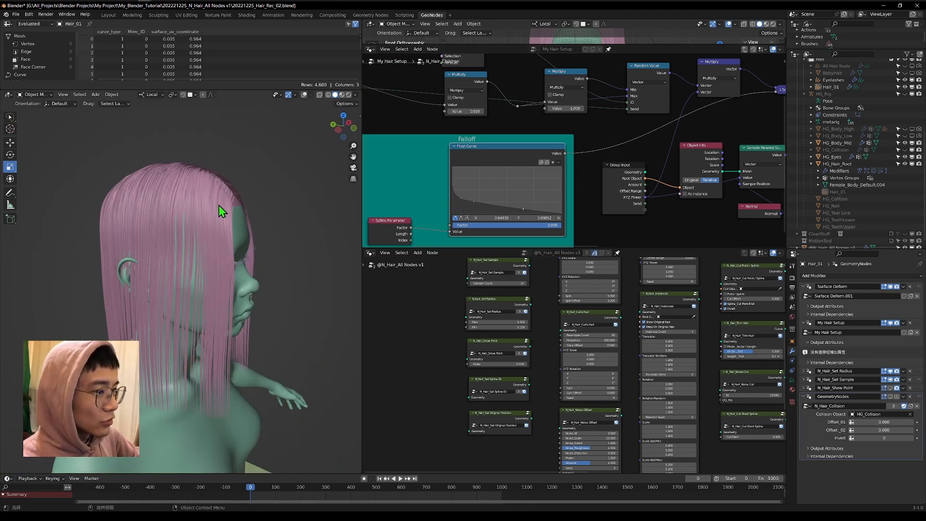
pyautogui.moveTo(240, 369); pyautogui.dragTo(194, 323, button='middle')
pyautogui.scroll(3, 227, 377)
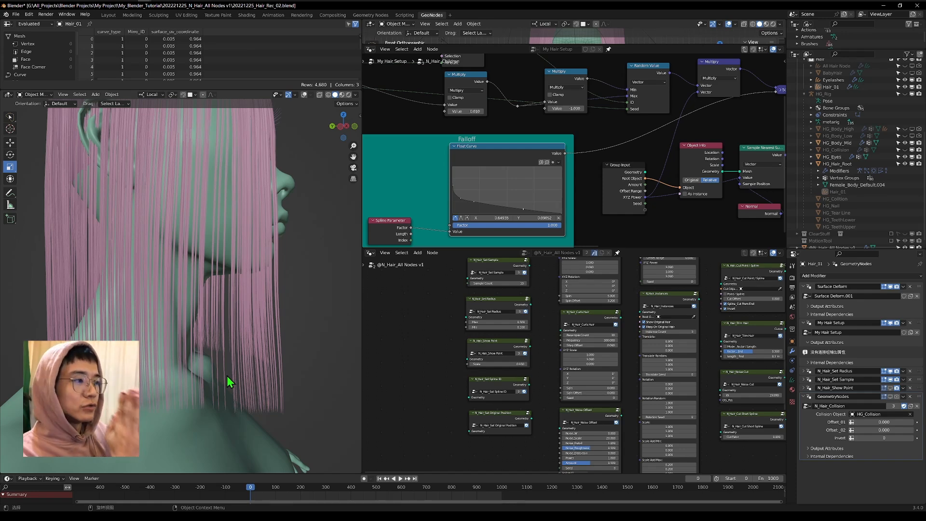
pyautogui.scroll(-1, 488, 180)
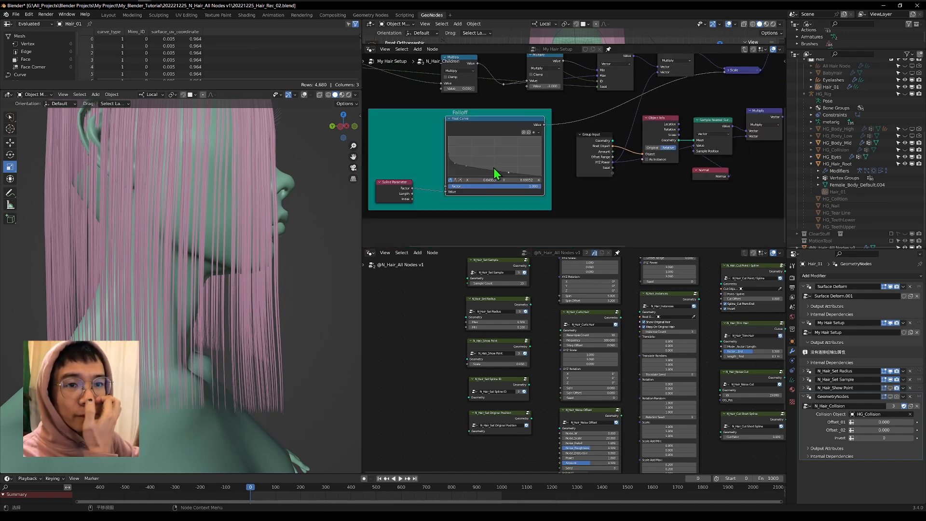
pyautogui.press('Tab')
pyautogui.scroll(2, 678, 165)
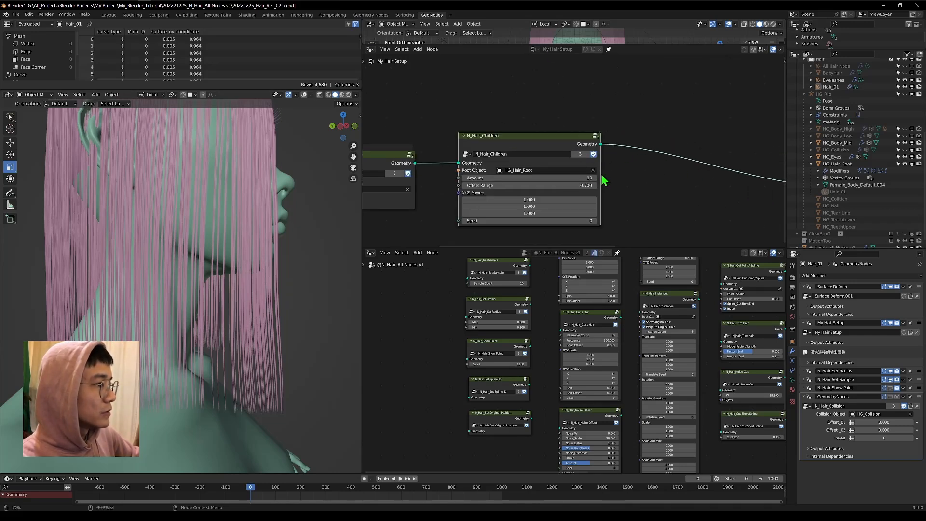
# - Make N_Hair_Children a single-user copy and reshape the Falloff float curve inside its group, raising the middle and tip end
pyautogui.click(579, 154)
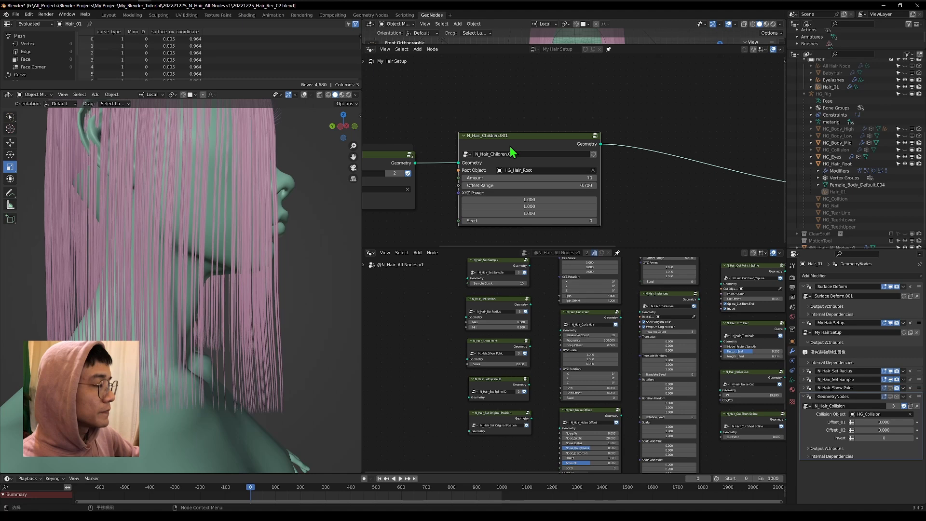
pyautogui.click(596, 136)
pyautogui.scroll(2, 523, 196)
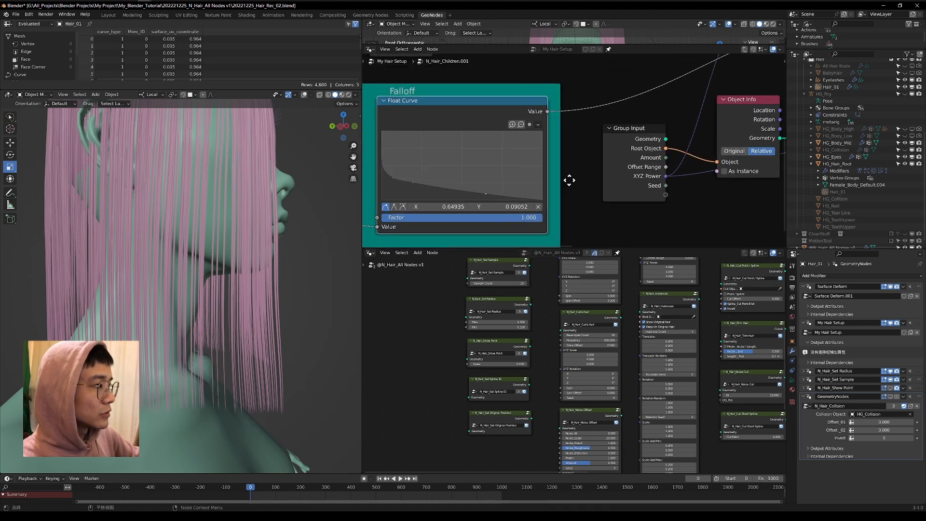
pyautogui.moveTo(554, 202); pyautogui.dragTo(555, 178)
pyautogui.moveTo(499, 196); pyautogui.dragTo(499, 161)
pyautogui.scroll(-6, 503, 166)
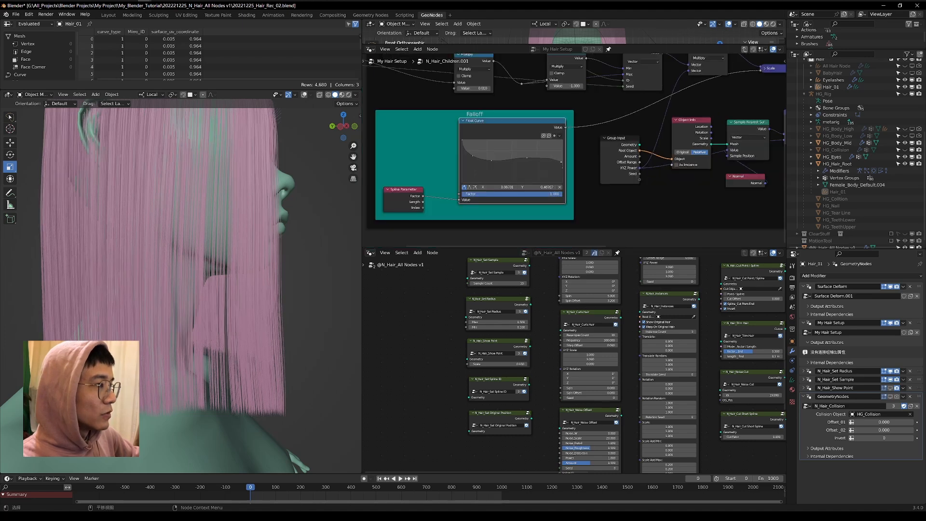
pyautogui.moveTo(562, 167); pyautogui.dragTo(562, 155)
# - Check the reshaped child hair from the front, then return to My Hair Setup in Object Mode
pyautogui.scroll(-7, 181, 254)
pyautogui.moveTo(181, 254); pyautogui.dragTo(227, 299, button='middle')
pyautogui.scroll(5, 154, 257)
pyautogui.scroll(-2, 227, 300)
pyautogui.scroll(-4, 454, 178)
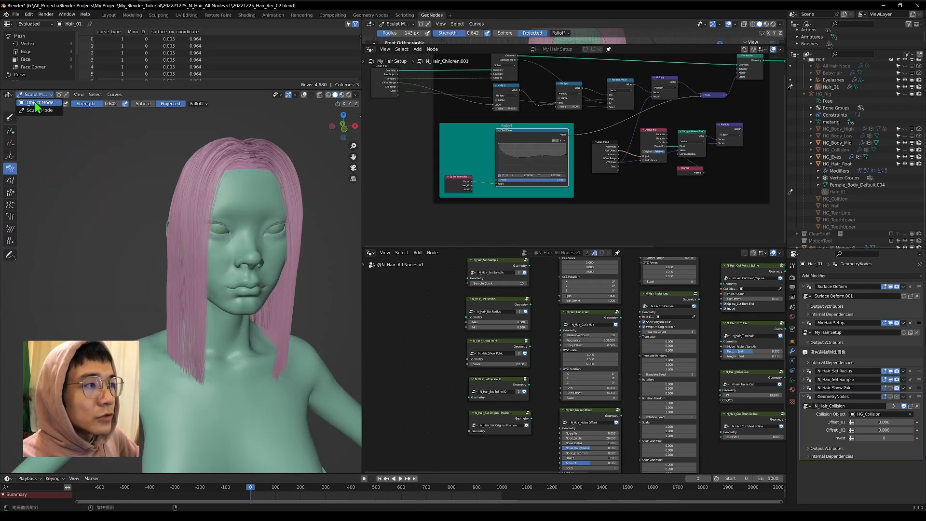
pyautogui.press('Tab')
pyautogui.scroll(4, 539, 202)
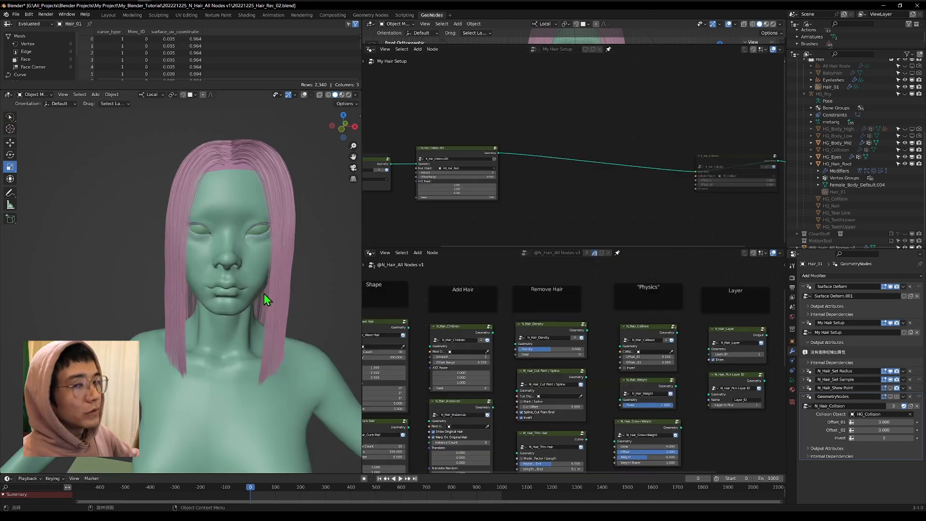
pyautogui.scroll(5, 539, 337)
pyautogui.scroll(-5, 539, 332)
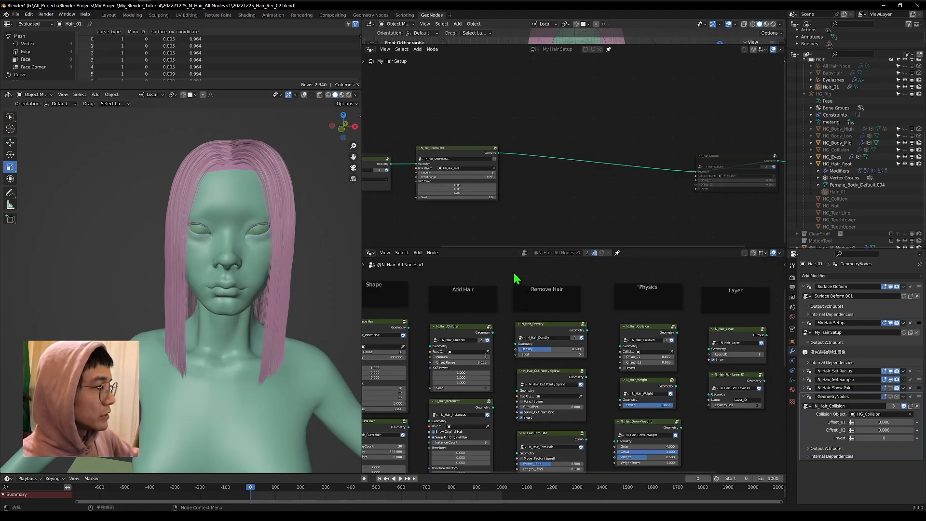
# - Add an N_Hair_Density node on the link after N_Hair_Children.001
pyautogui.moveTo(514, 273); pyautogui.dragTo(592, 356)
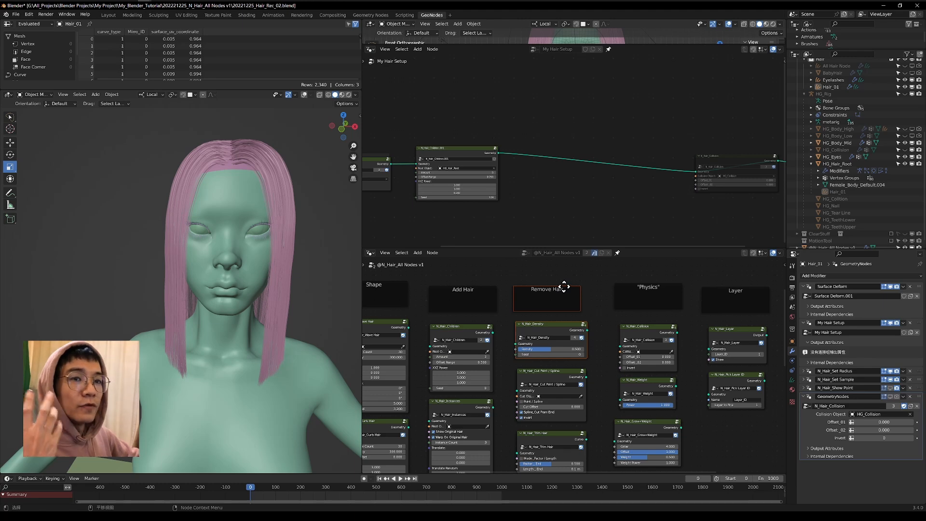
pyautogui.hotkey('shift', 'a')
pyautogui.click(543, 208)
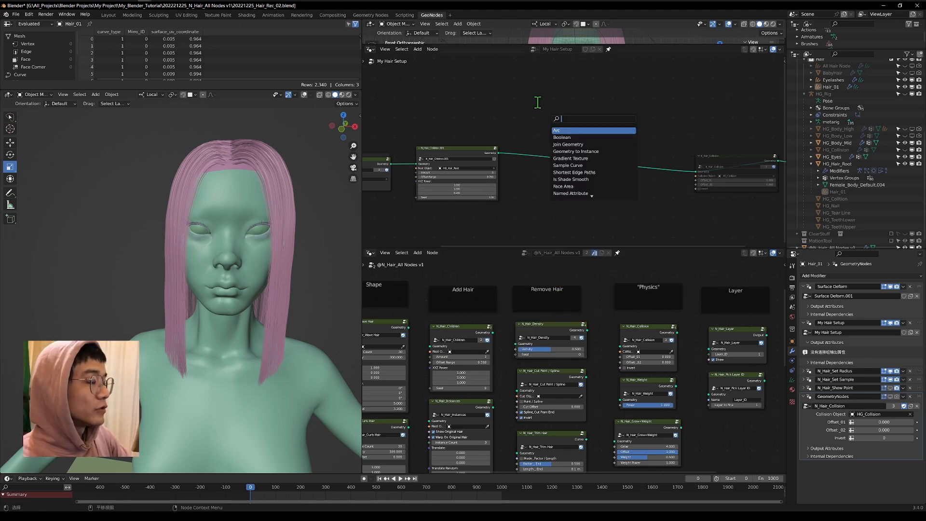
pyautogui.write('_')
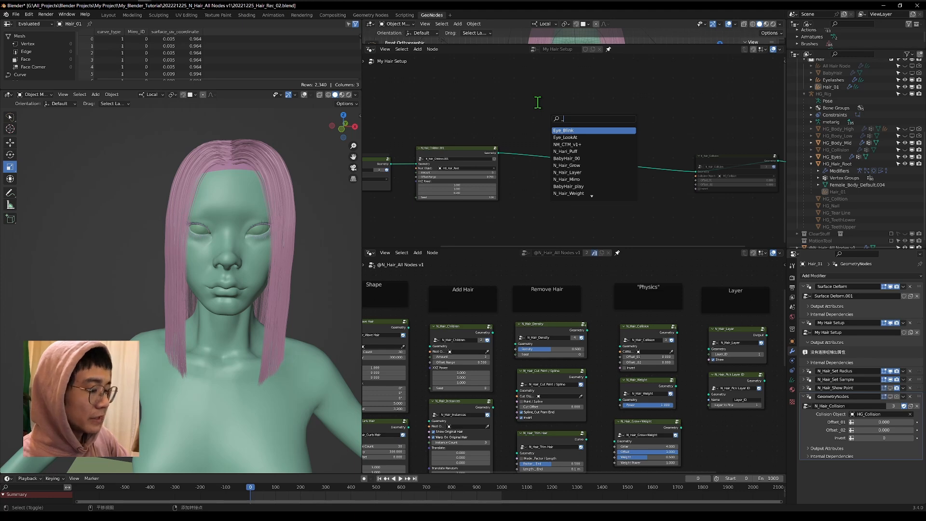
pyautogui.write('D')
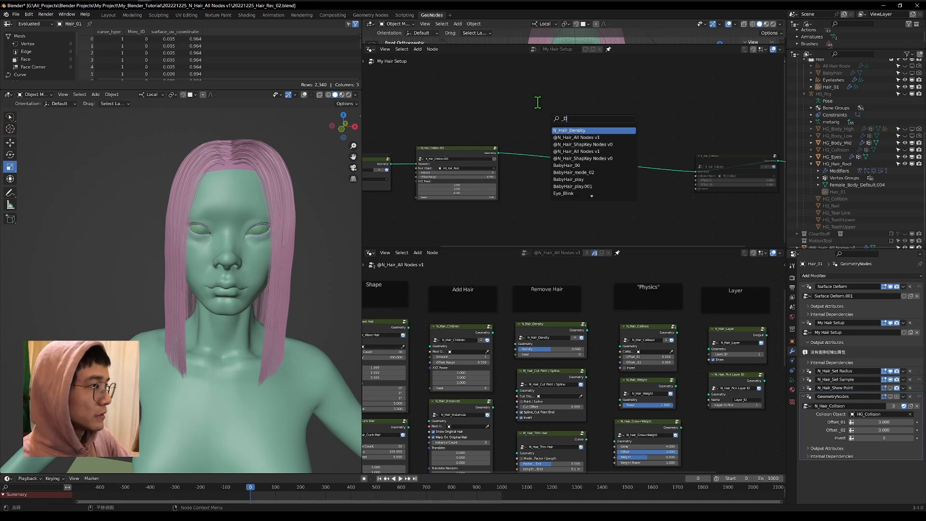
pyautogui.press('Return')
pyautogui.click(544, 161)
# - Lower the Density on N_Hair_Density and check the thinned hair around the ear, neck and front
pyautogui.moveTo(289, 242); pyautogui.dragTo(225, 276, button='middle')
pyautogui.moveTo(540, 171); pyautogui.dragTo(516, 170)
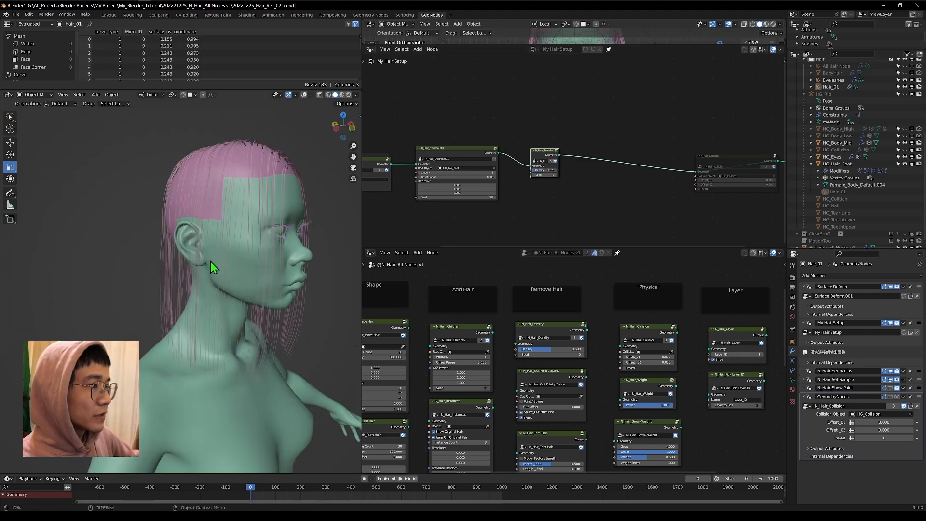
pyautogui.moveTo(210, 261); pyautogui.dragTo(100, 235, button='middle')
pyautogui.scroll(7, 188, 216)
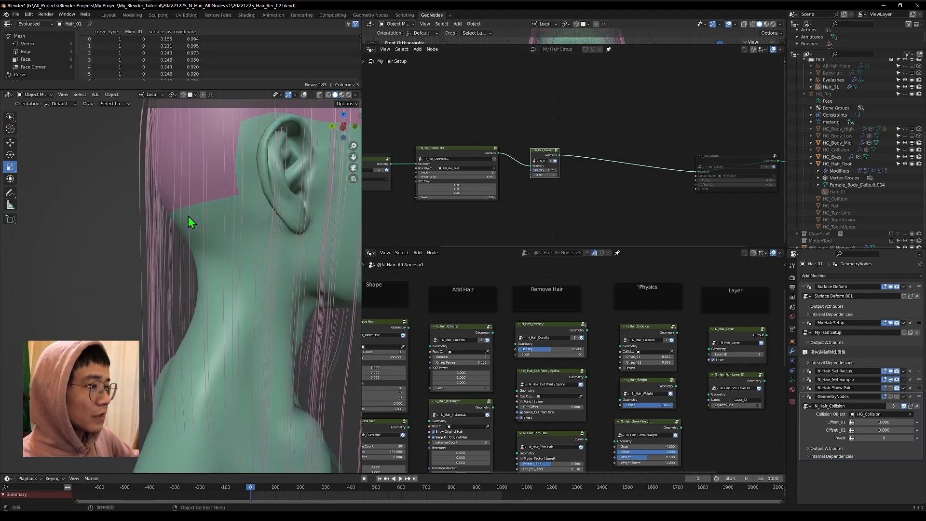
pyautogui.scroll(-7, 189, 215)
pyautogui.moveTo(204, 201); pyautogui.dragTo(19, 273, button='middle')
pyautogui.moveTo(182, 227); pyautogui.dragTo(169, 193, button='middle')
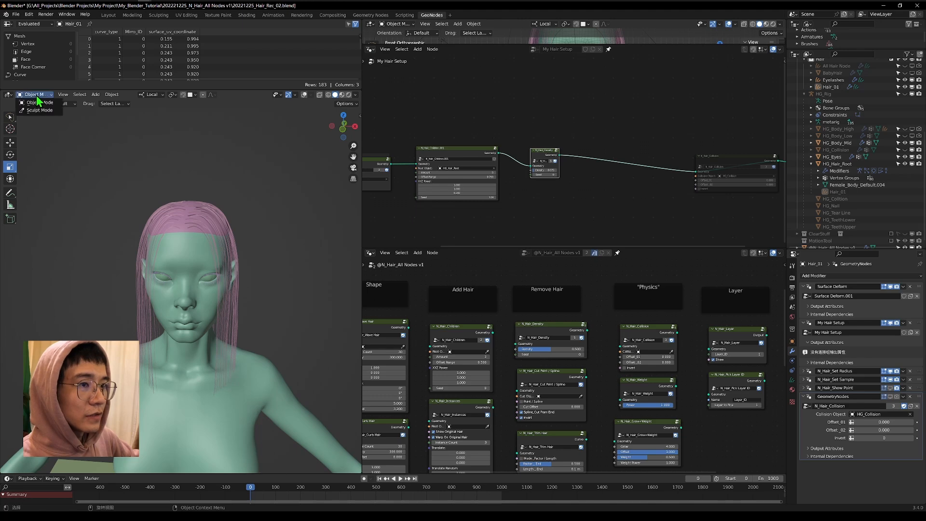
# - Switch Hair_01 to Sculpt Mode and set the comb brush radius to 186 px
pyautogui.click(38, 110)
pyautogui.press('f')
pyautogui.click(220, 186)
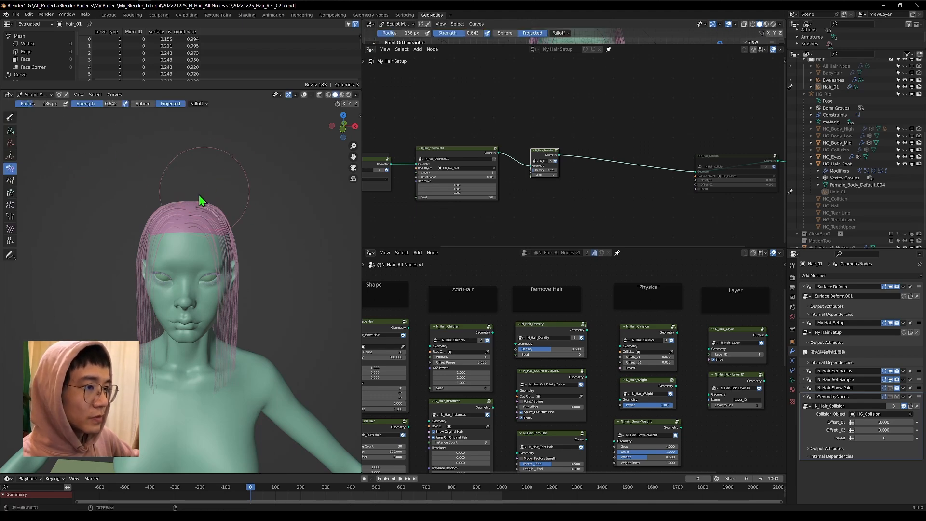
pyautogui.moveTo(282, 193); pyautogui.dragTo(30, 186, button='middle')
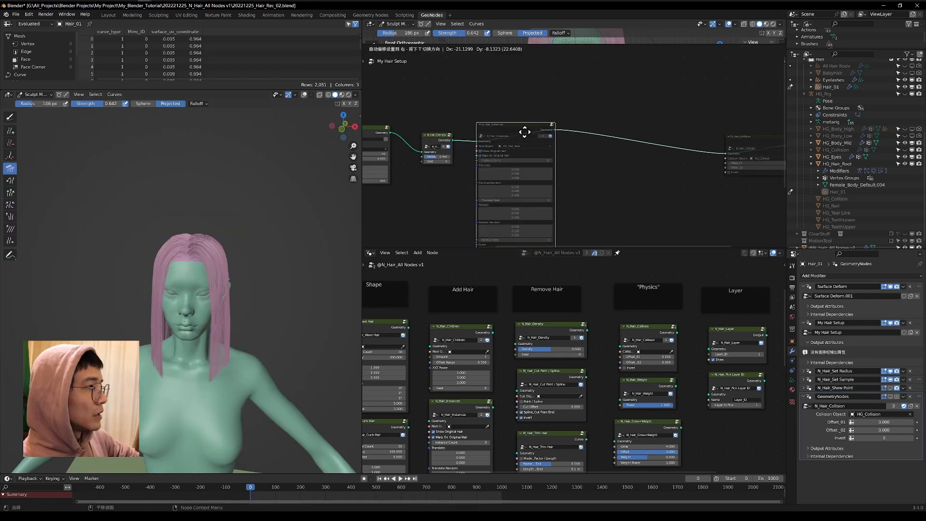
# - Place the muted N_Hair_Instances node after N_Hair_Density and make room before the collision node
pyautogui.click(523, 130)
pyautogui.moveTo(591, 165); pyautogui.dragTo(401, 195, button='middle')
pyautogui.moveTo(509, 134); pyautogui.dragTo(696, 236)
pyautogui.moveTo(588, 174); pyautogui.dragTo(654, 167)
pyautogui.moveTo(576, 181); pyautogui.dragTo(681, 177, button='middle')
pyautogui.click(576, 108)
# - Add an N_Hair_Noise Offset node between N_Hair_Instances and N_Hair_Collision
pyautogui.hotkey('shift', 'a')
pyautogui.click(574, 104)
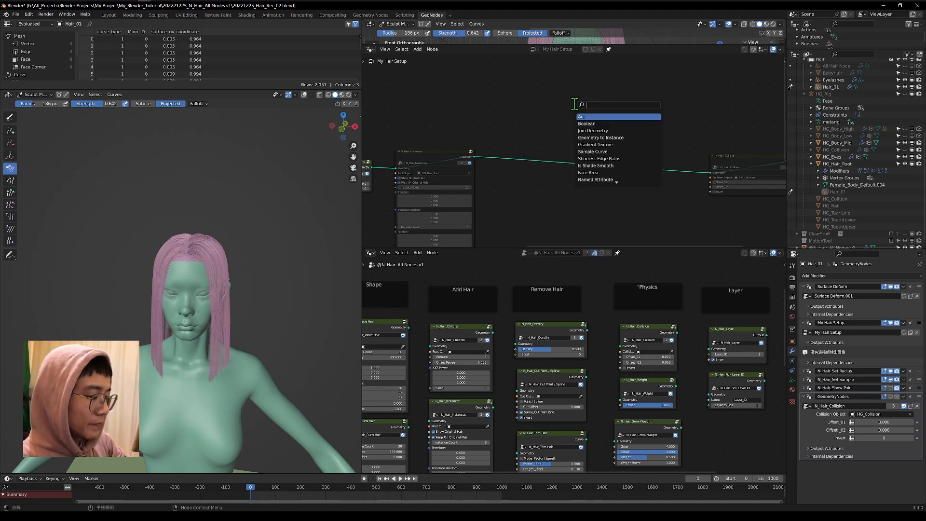
pyautogui.write('noi')
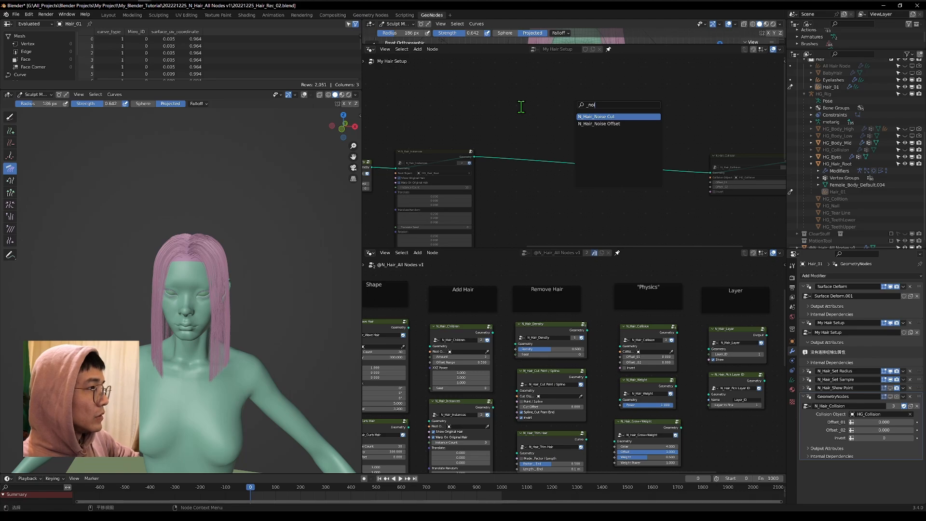
pyautogui.press('Down')
pyautogui.press('Return')
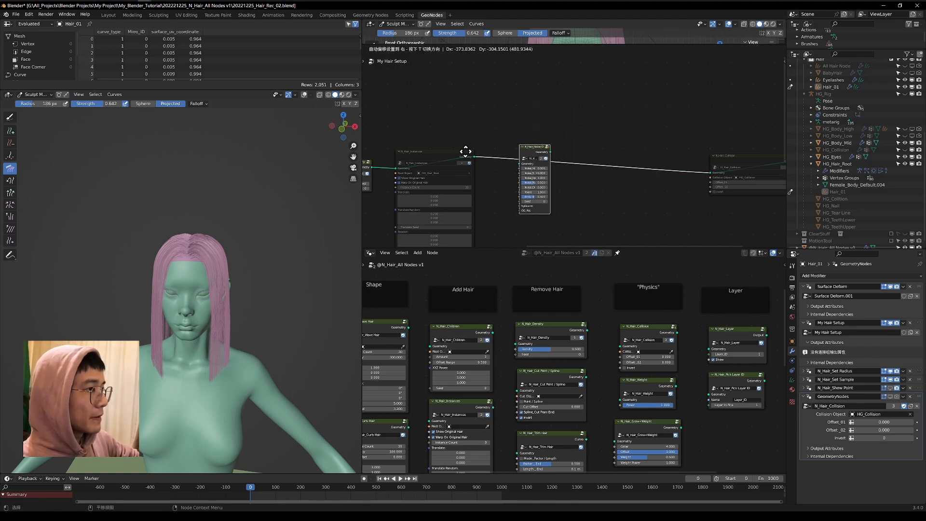
pyautogui.click(467, 153)
# - Try Amount values of 1.000 and 0.000 on N_Hair_Noise Offset and compare the hair from the side and front
pyautogui.scroll(3, 152, 328)
pyautogui.moveTo(178, 300); pyautogui.dragTo(230, 285, button='middle')
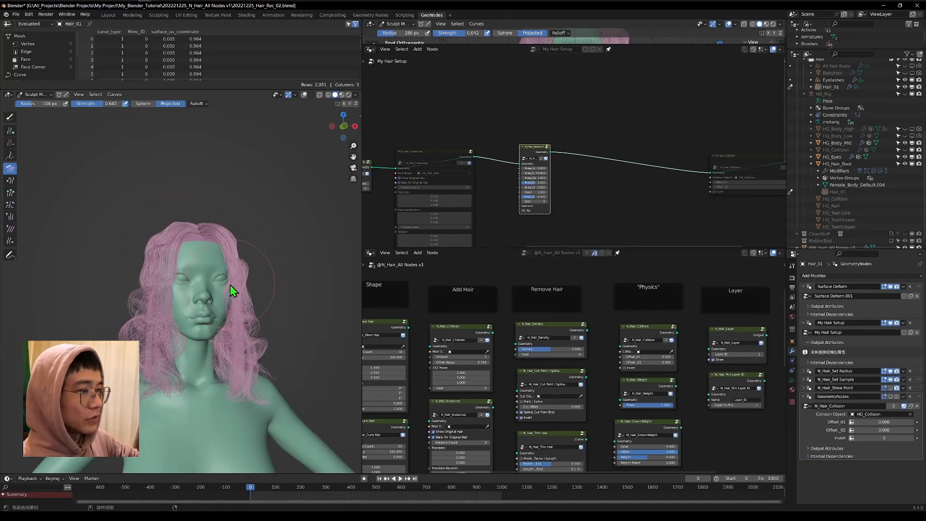
pyautogui.click(344, 126)
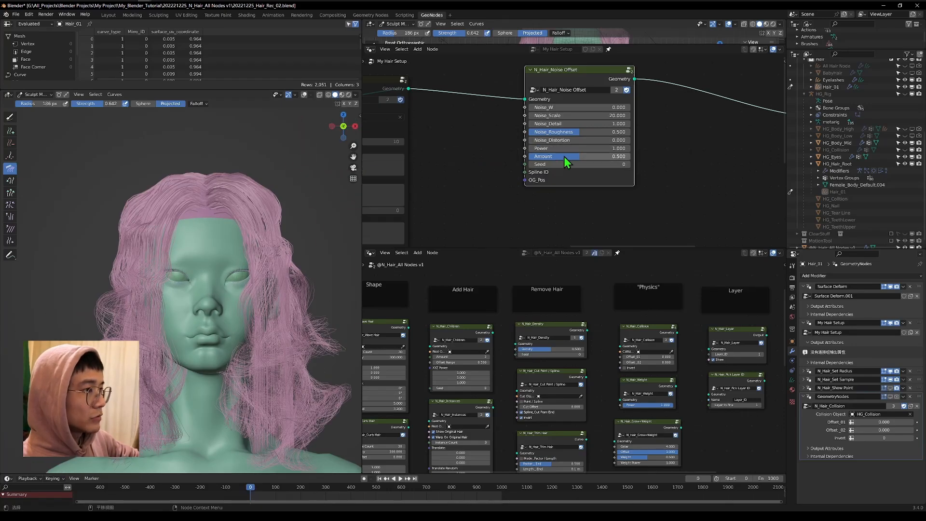
pyautogui.moveTo(568, 162)
pyautogui.mouseDown()
pyautogui.moveTo(528, 162)
pyautogui.moveTo(586, 162)
pyautogui.mouseUp()
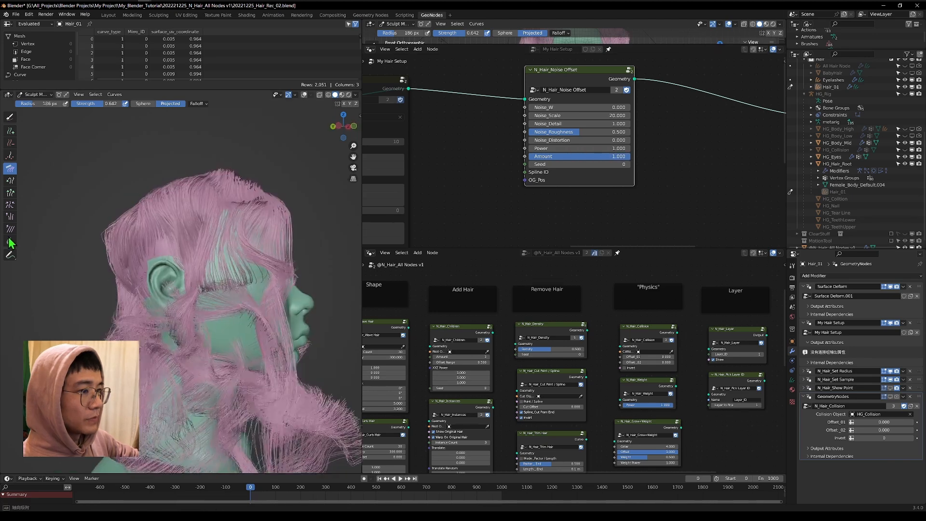
pyautogui.moveTo(618, 156); pyautogui.dragTo(528, 156)
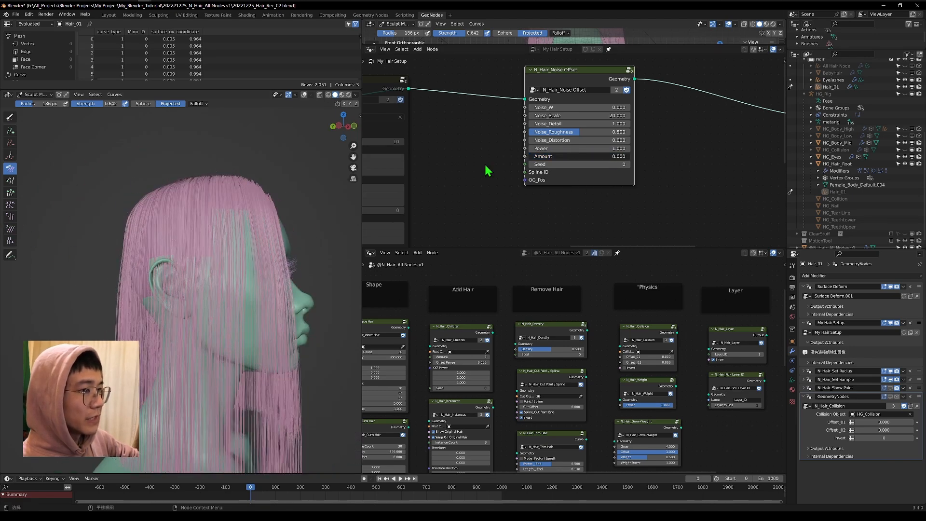
pyautogui.press('KP_1')
pyautogui.moveTo(338, 129); pyautogui.dragTo(344, 128)
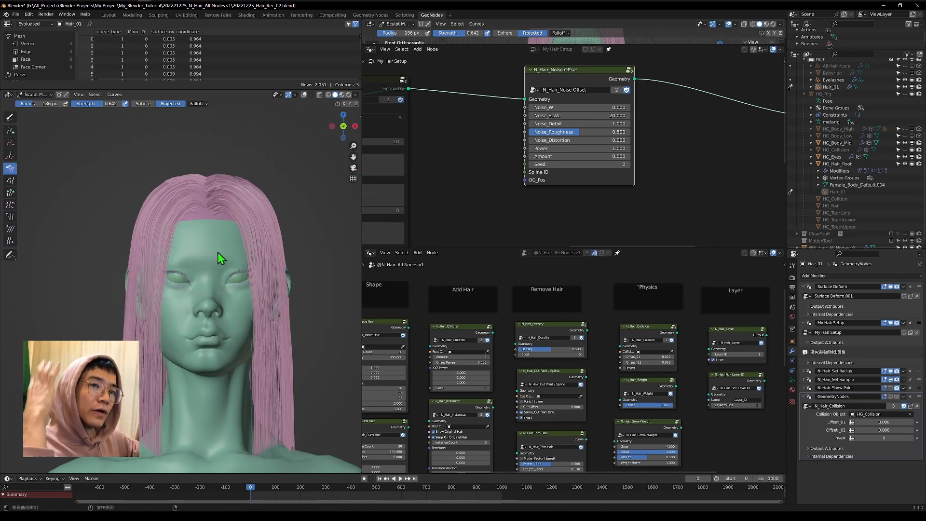
# - Set N_Hair_Noise Offset to Amount 0.015, Noise_W 45.900, Noise_Scale 36.000, Noise_Detail 14.200 and Noise_Roughness 0.688
pyautogui.moveTo(551, 156); pyautogui.dragTo(553, 156)
pyautogui.moveTo(555, 107); pyautogui.dragTo(581, 107)
pyautogui.moveTo(575, 115); pyautogui.dragTo(594, 115)
pyautogui.moveTo(574, 123)
pyautogui.mouseDown()
pyautogui.moveTo(587, 124)
pyautogui.moveTo(575, 132)
pyautogui.moveTo(585, 132)
pyautogui.mouseUp()
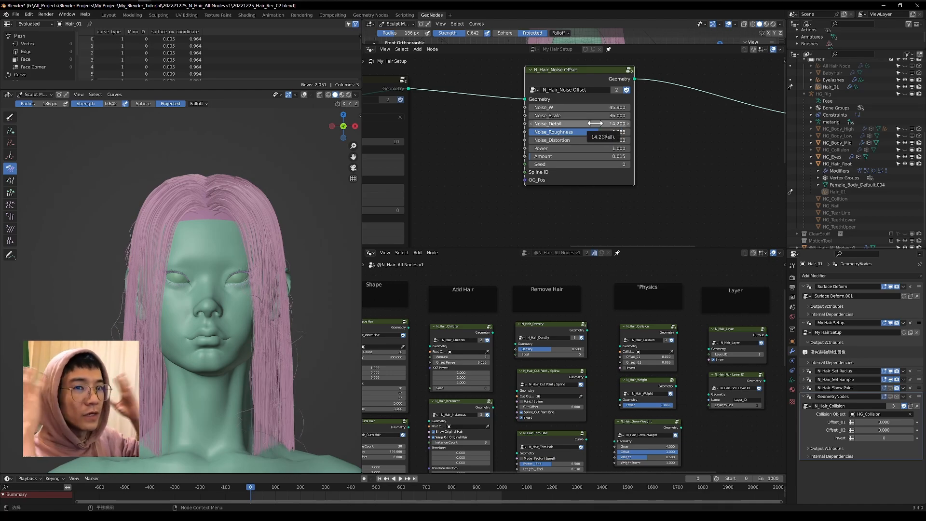
# - Set the noise offset Amount to 1.000, try other Seed values, and inspect the frizzy hair up close
pyautogui.moveTo(309, 271); pyautogui.dragTo(226, 207, button='middle')
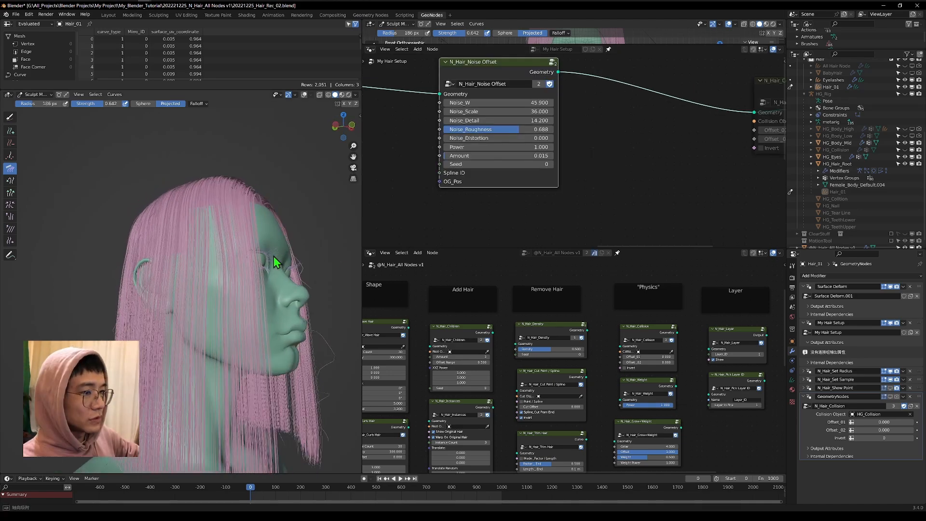
pyautogui.click(353, 167)
pyautogui.moveTo(478, 156); pyautogui.dragTo(586, 155)
pyautogui.moveTo(247, 284); pyautogui.dragTo(82, 299, button='middle')
pyautogui.scroll(7, 202, 273)
pyautogui.click(353, 167)
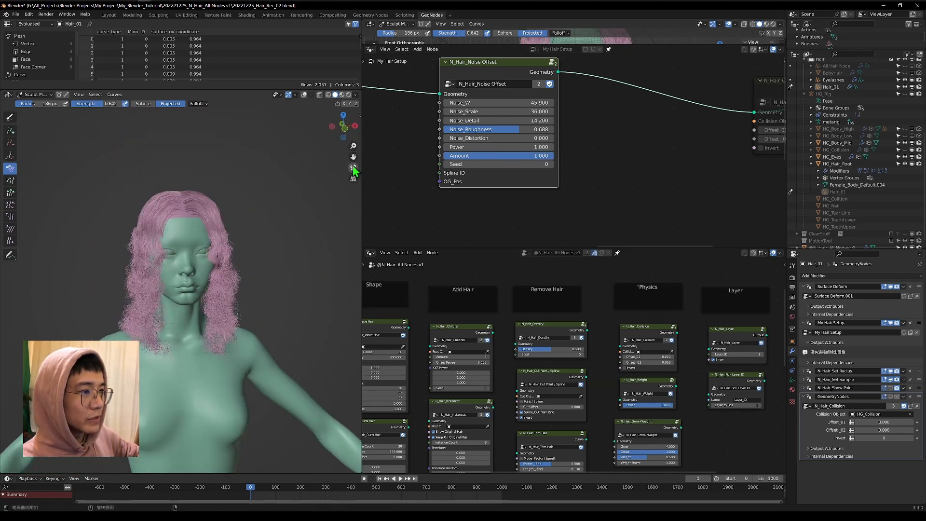
pyautogui.moveTo(475, 164); pyautogui.dragTo(525, 164)
pyautogui.rightClick(475, 164)
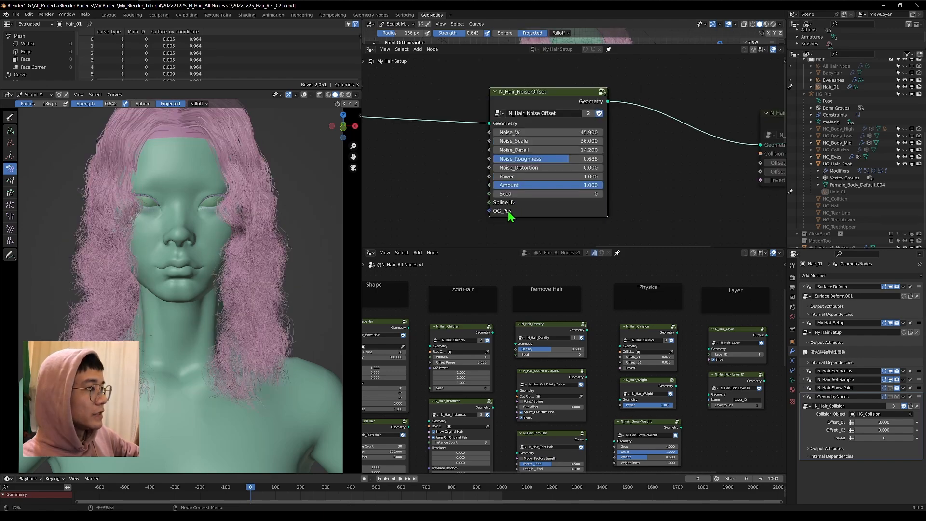
# - Add an N_Hair_Set Spline ID node directly after the Group Input node
pyautogui.scroll(-3, 509, 214)
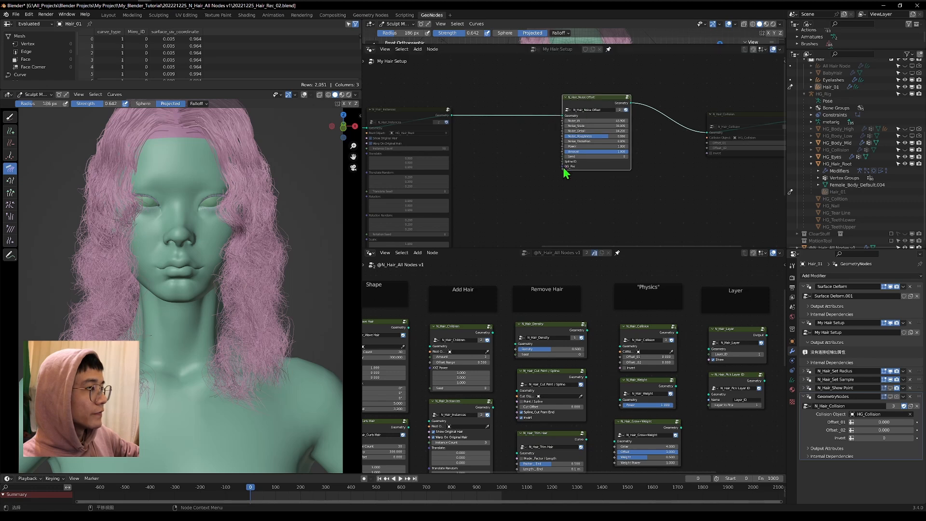
pyautogui.moveTo(530, 166); pyautogui.dragTo(602, 173, button='middle')
pyautogui.scroll(-3, 556, 160)
pyautogui.moveTo(464, 182); pyautogui.dragTo(689, 187, button='middle')
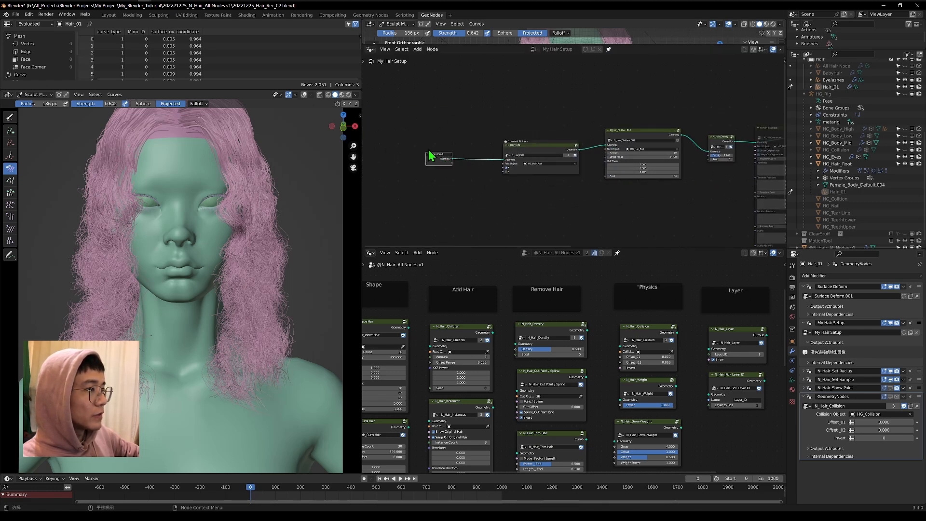
pyautogui.hotkey('shift', 'a')
pyautogui.write('_Set')
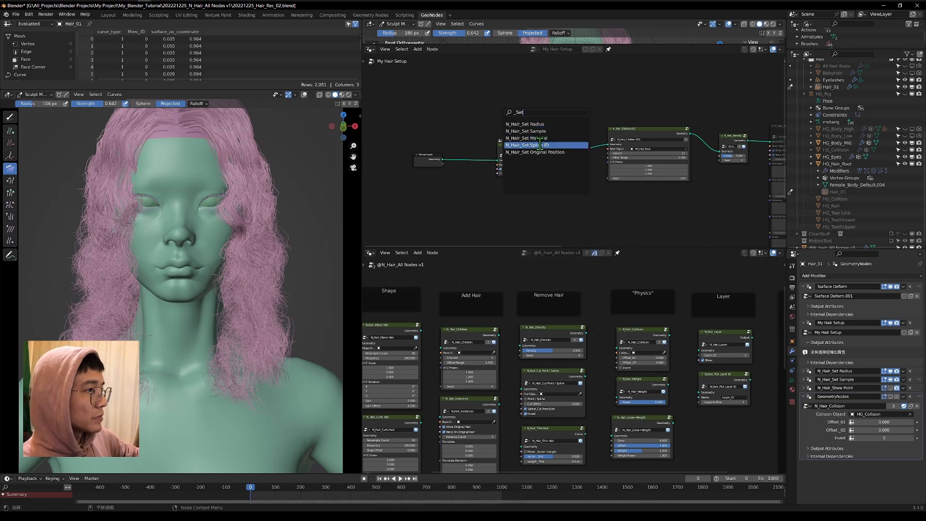
pyautogui.click(539, 145)
pyautogui.click(487, 190)
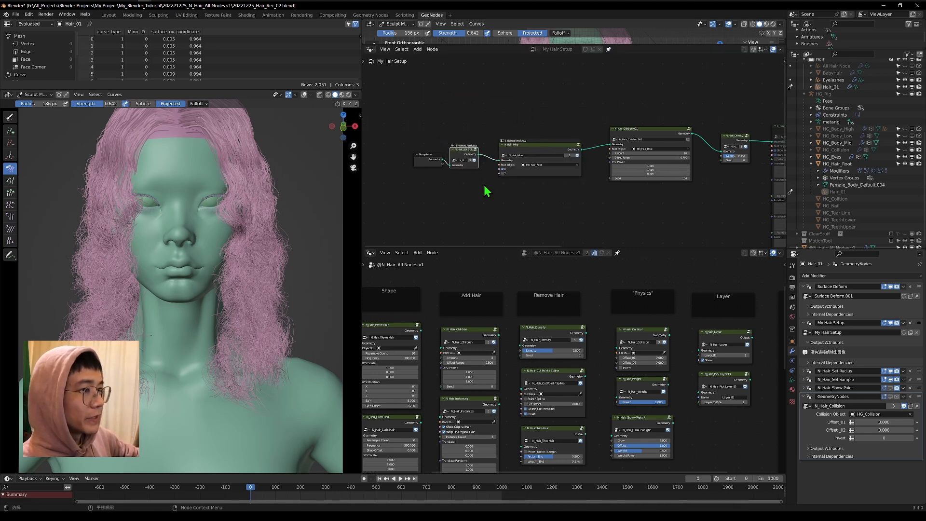
# - Add an Integer Named Attribute node beside the Spline ID and OG_Pos inputs of N_Hair_Noise Offset
pyautogui.moveTo(530, 197); pyautogui.dragTo(457, 177, button='middle')
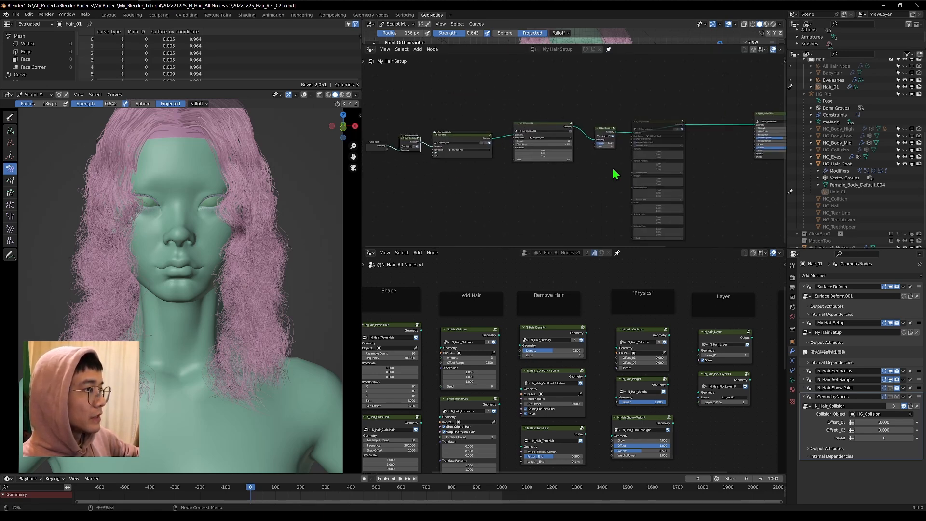
pyautogui.moveTo(612, 169); pyautogui.dragTo(331, 163, button='middle')
pyautogui.scroll(4, 574, 143)
pyautogui.moveTo(460, 169); pyautogui.dragTo(560, 192, button='middle')
pyautogui.hotkey('shift', 'a')
pyautogui.write('s')
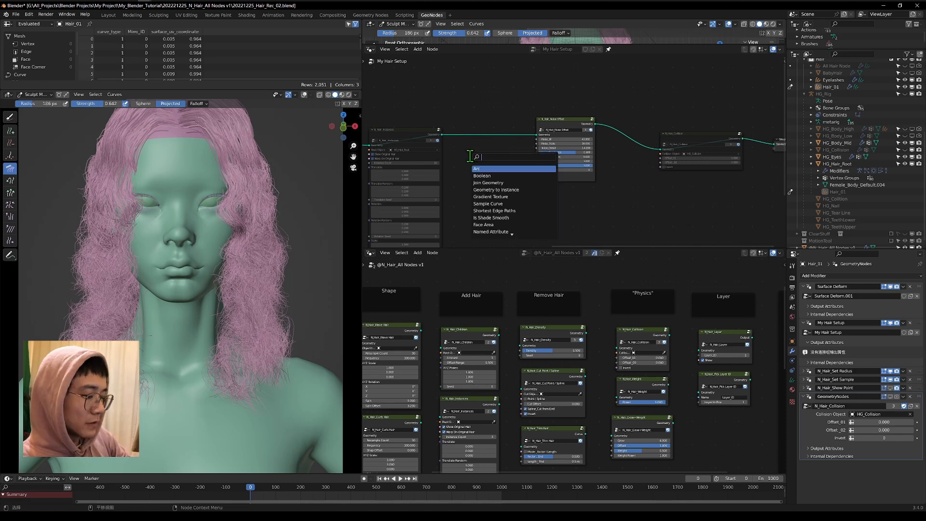
pyautogui.write('name')
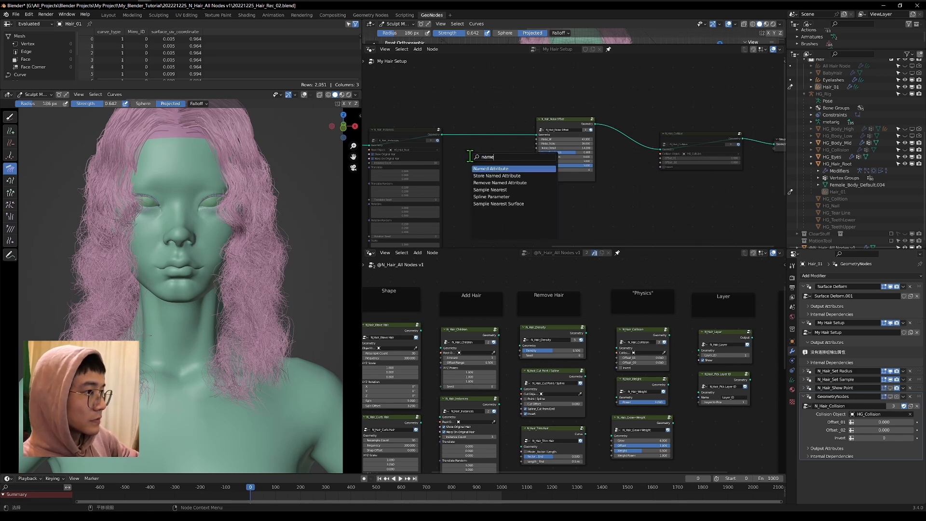
pyautogui.press('Return')
pyautogui.click(470, 155)
pyautogui.scroll(2, 469, 179)
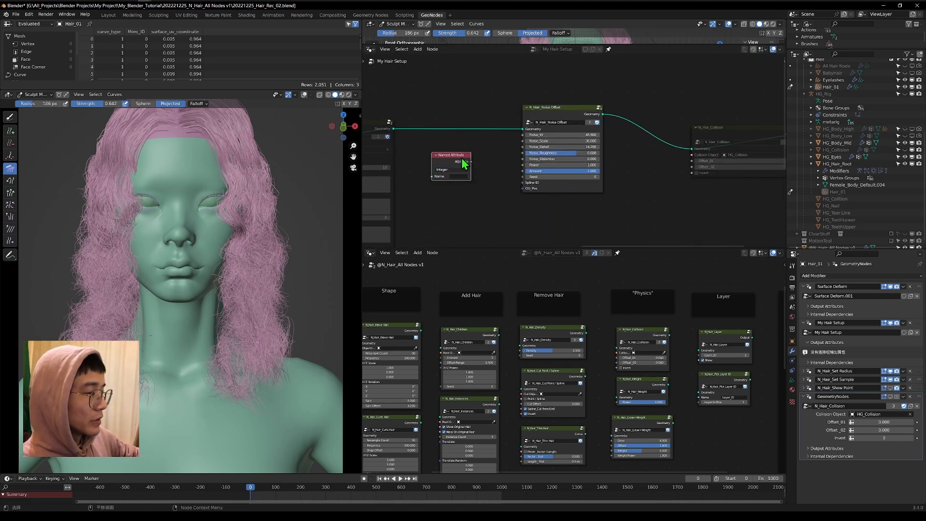
# - Link the Named Attribute node to the Spline ID input of N_Hair_Noise Offset and set its attribute name to Spline_ID
pyautogui.moveTo(464, 163); pyautogui.dragTo(524, 182)
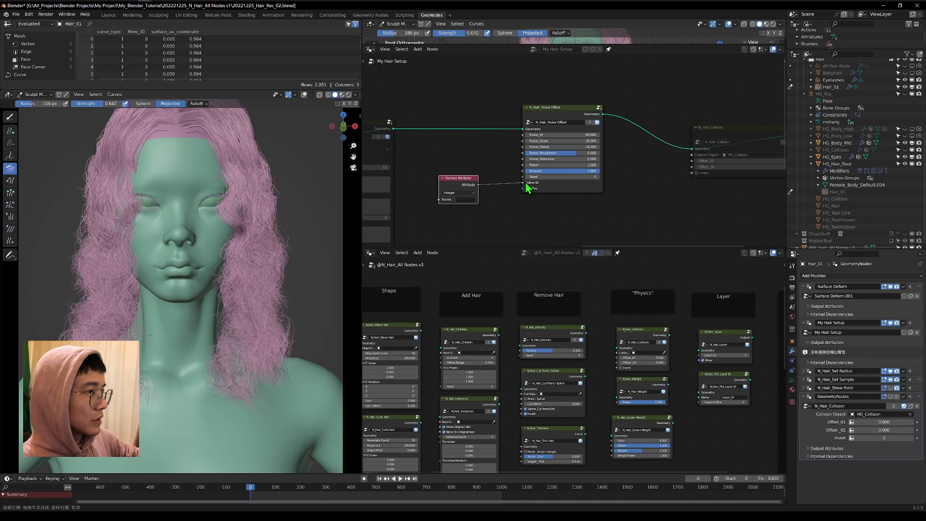
pyautogui.click(466, 199)
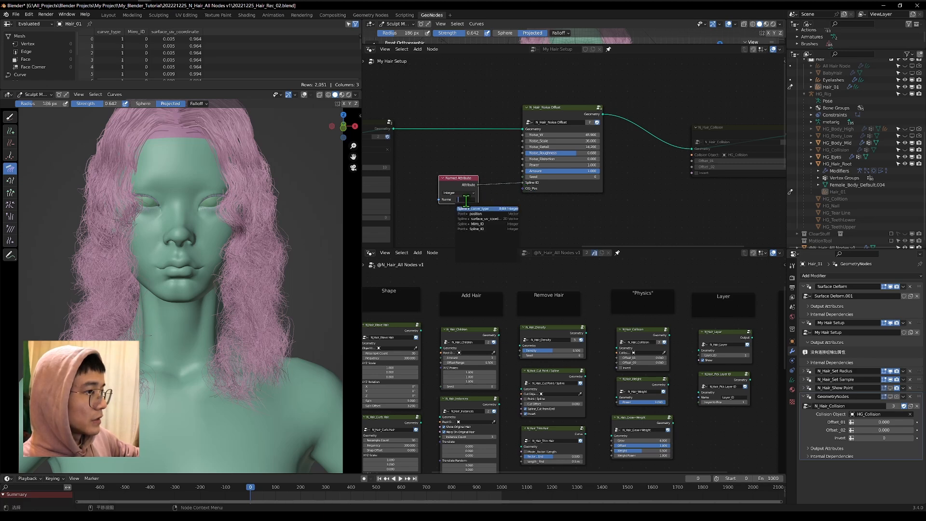
pyautogui.click(491, 230)
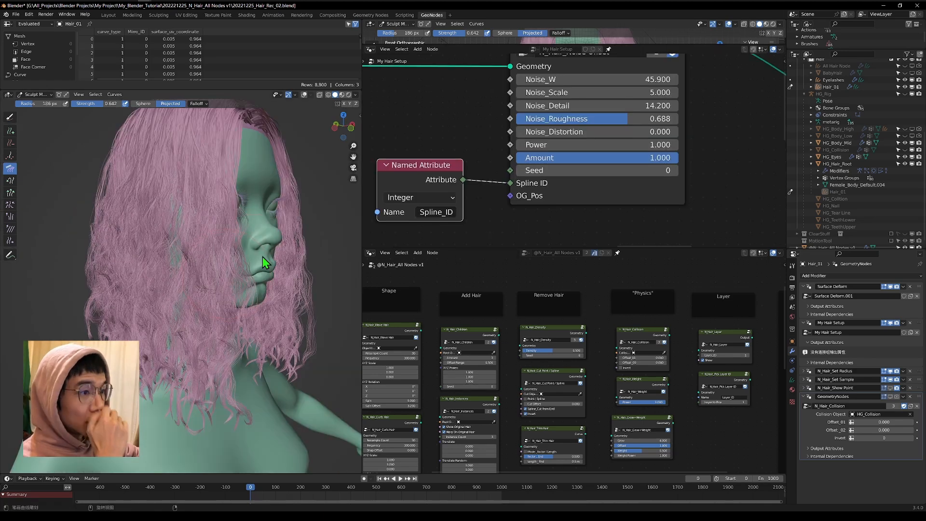
pyautogui.scroll(-4, 209, 221)
pyautogui.moveTo(208, 221); pyautogui.dragTo(128, 217, button='middle')
pyautogui.scroll(4, 227, 224)
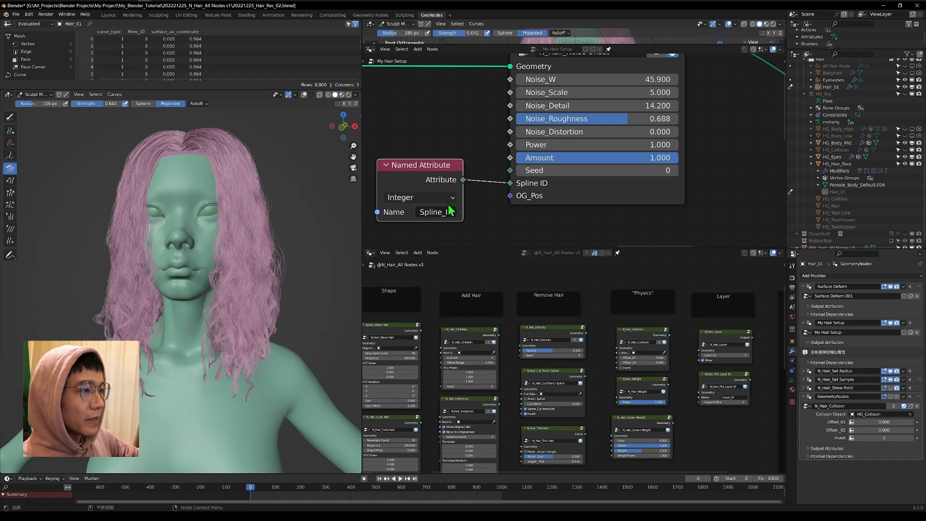
# - Unlink the Spline_ID attribute from N_Hair_Noise Offset, inspect the hair from the side, and restore the link to the Spline ID input
pyautogui.moveTo(389, 163); pyautogui.dragTo(449, 158, button='middle')
pyautogui.moveTo(569, 178); pyautogui.dragTo(507, 189)
pyautogui.moveTo(217, 226); pyautogui.dragTo(239, 250, button='middle')
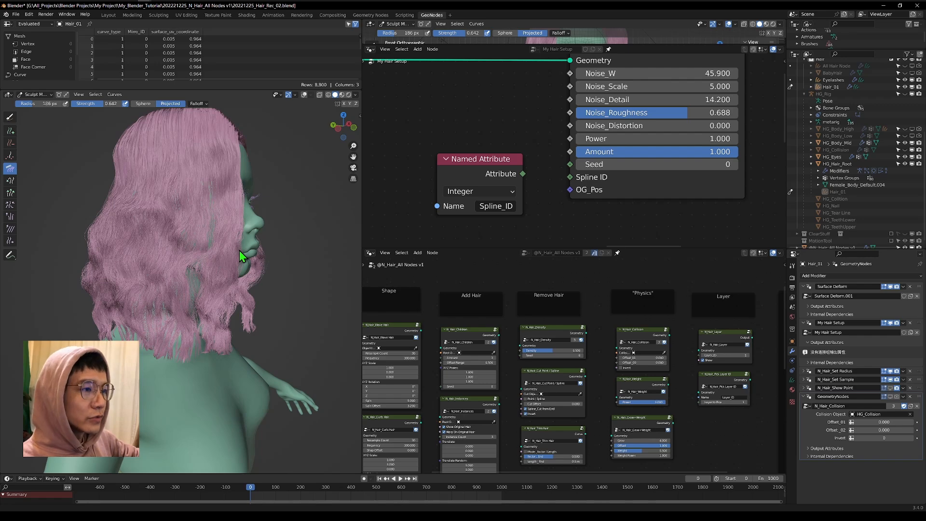
pyautogui.scroll(3, 235, 268)
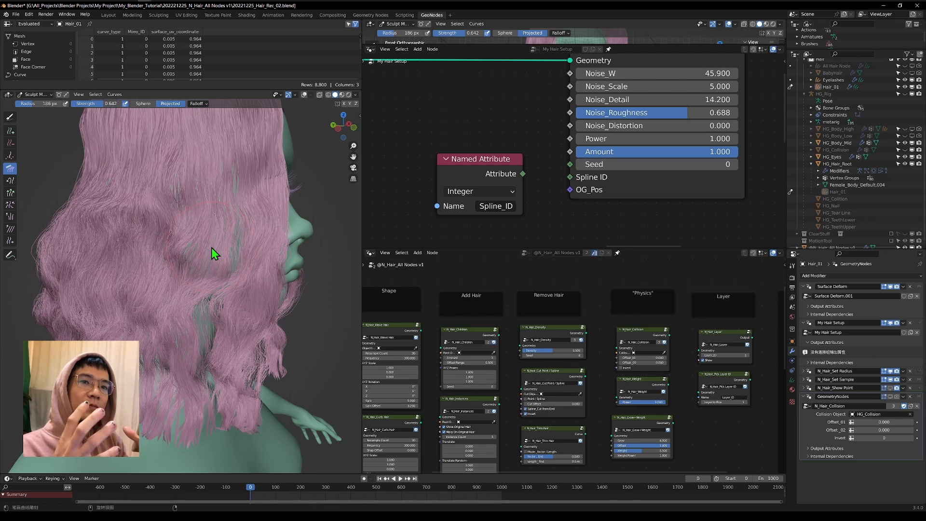
pyautogui.moveTo(211, 247); pyautogui.dragTo(607, 200, button='middle')
pyautogui.scroll(-4, 528, 184)
pyautogui.moveTo(531, 145)
pyautogui.mouseDown(button='middle')
pyautogui.moveTo(496, 145)
pyautogui.moveTo(522, 147)
pyautogui.mouseUp(button='middle')
pyautogui.moveTo(499, 155); pyautogui.dragTo(529, 156)
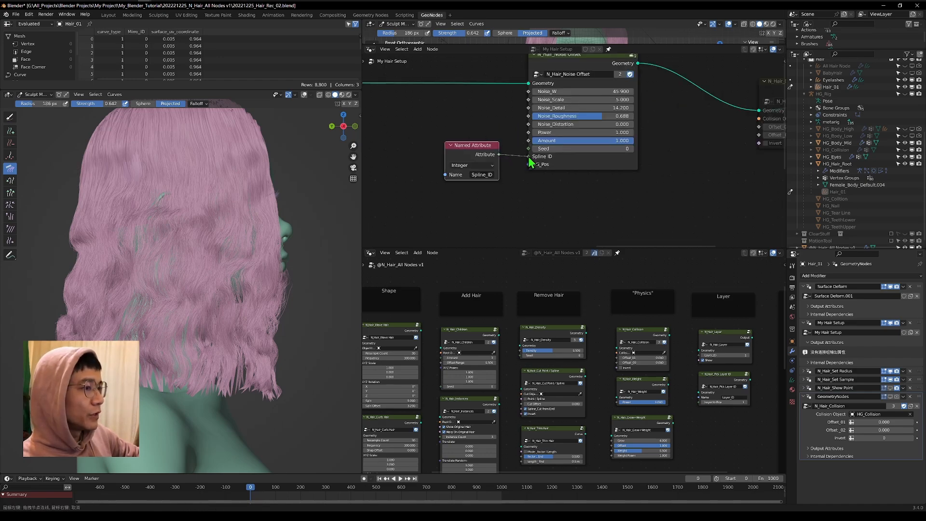
# - Examine the noise-offset strands around the face and shoulders with the Spline_ID attribute connected
pyautogui.moveTo(160, 270); pyautogui.dragTo(109, 268, button='middle')
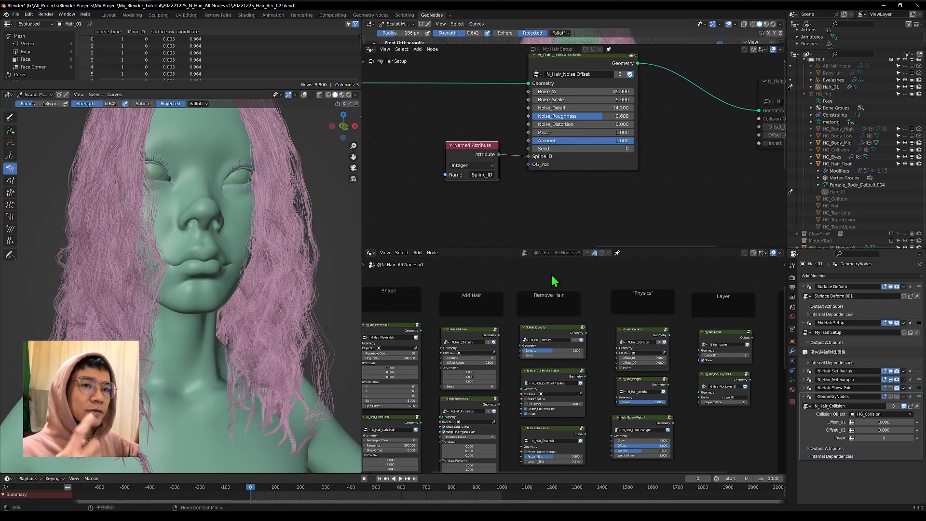
pyautogui.moveTo(526, 192); pyautogui.dragTo(561, 221, button='middle')
pyautogui.scroll(-3, 273, 242)
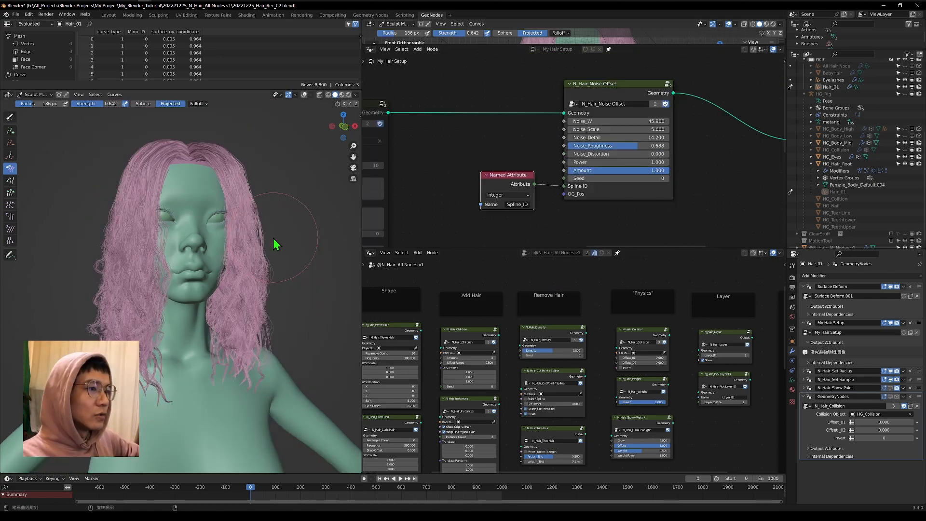
pyautogui.moveTo(241, 184); pyautogui.dragTo(285, 168, button='middle')
pyautogui.moveTo(278, 314); pyautogui.dragTo(247, 255, button='middle')
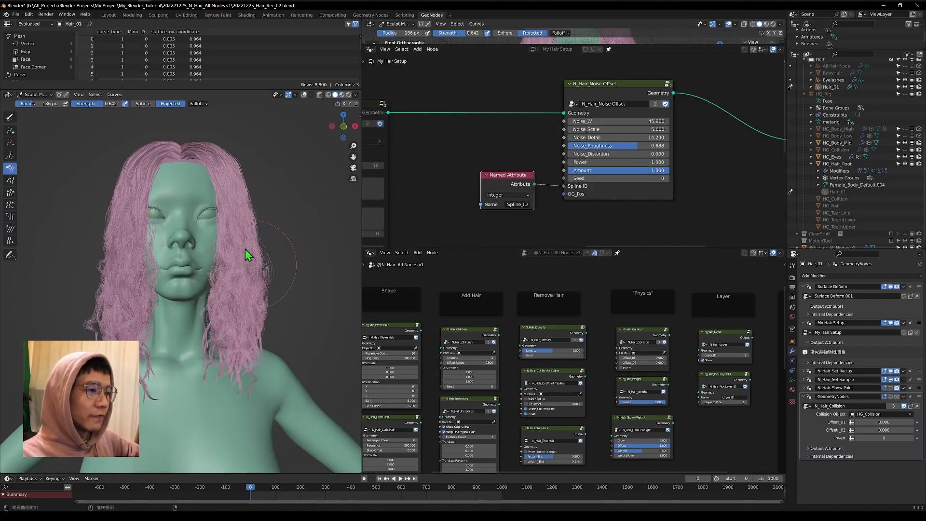
pyautogui.moveTo(264, 289); pyautogui.dragTo(224, 286, button='middle')
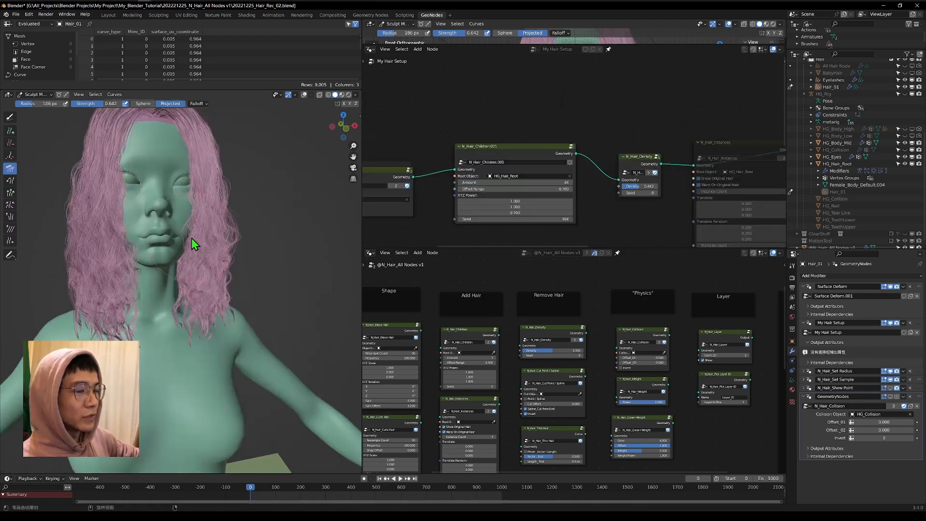
pyautogui.scroll(-4, 192, 238)
pyautogui.moveTo(192, 238); pyautogui.dragTo(128, 176, button='middle')
# - Set the Amount of the N_Hair_Children.001 node to 20
pyautogui.moveTo(692, 185); pyautogui.dragTo(549, 192, button='middle')
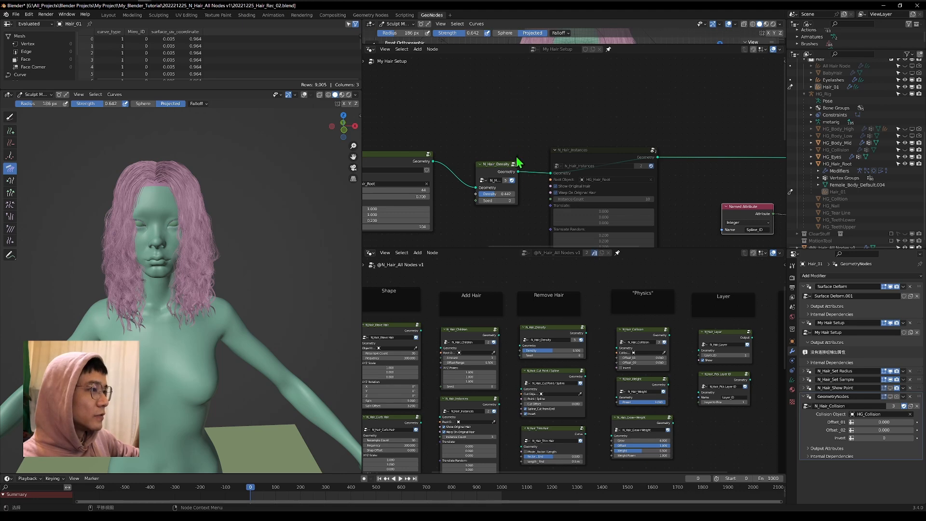
pyautogui.scroll(-3, 629, 175)
pyautogui.moveTo(475, 181); pyautogui.dragTo(562, 188, button='middle')
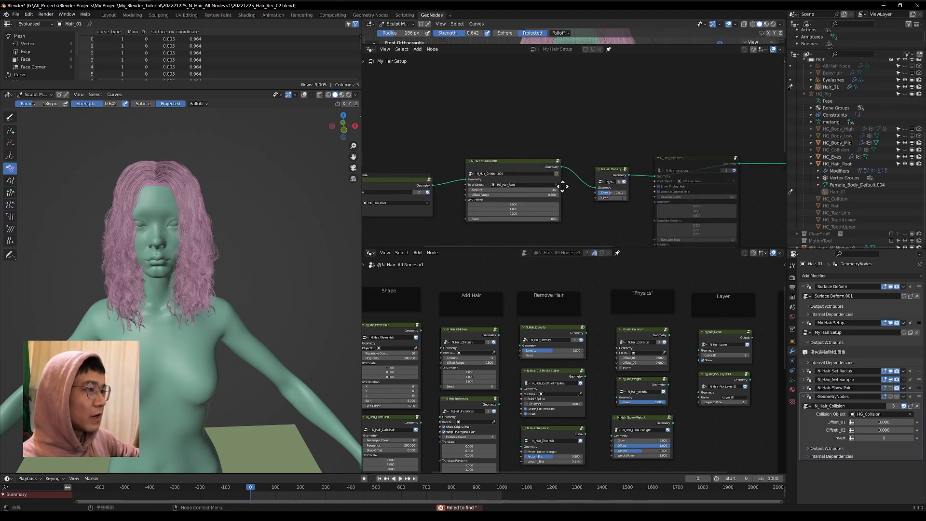
pyautogui.scroll(4, 557, 205)
pyautogui.moveTo(533, 203); pyautogui.dragTo(532, 204)
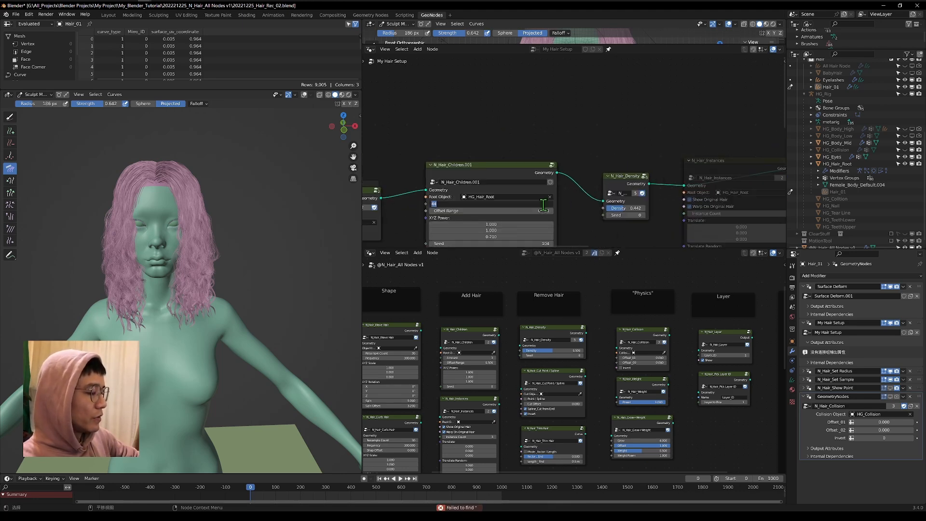
pyautogui.press('Return')
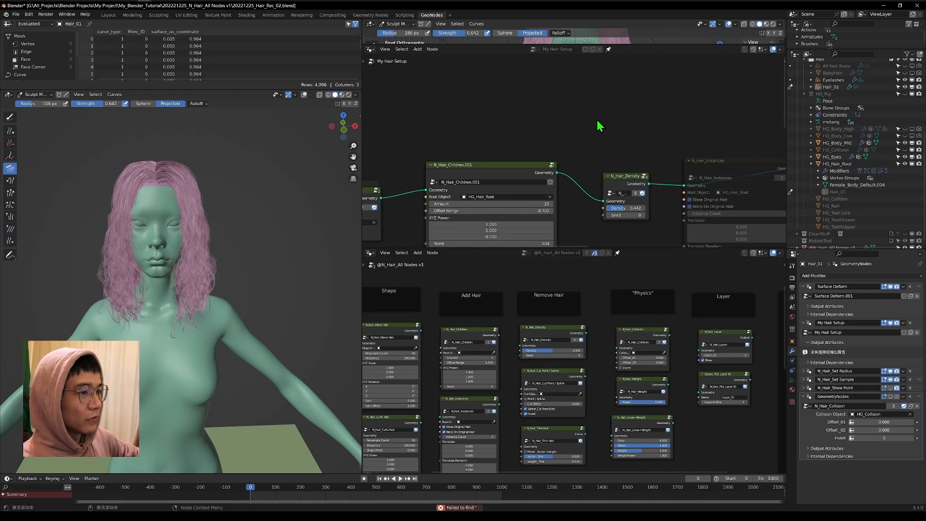
# - Mute the N_Hair_Noise Offset node in the My Hair Setup graph
pyautogui.moveTo(597, 120); pyautogui.dragTo(685, 74, button='middle')
pyautogui.moveTo(554, 113); pyautogui.dragTo(678, 205)
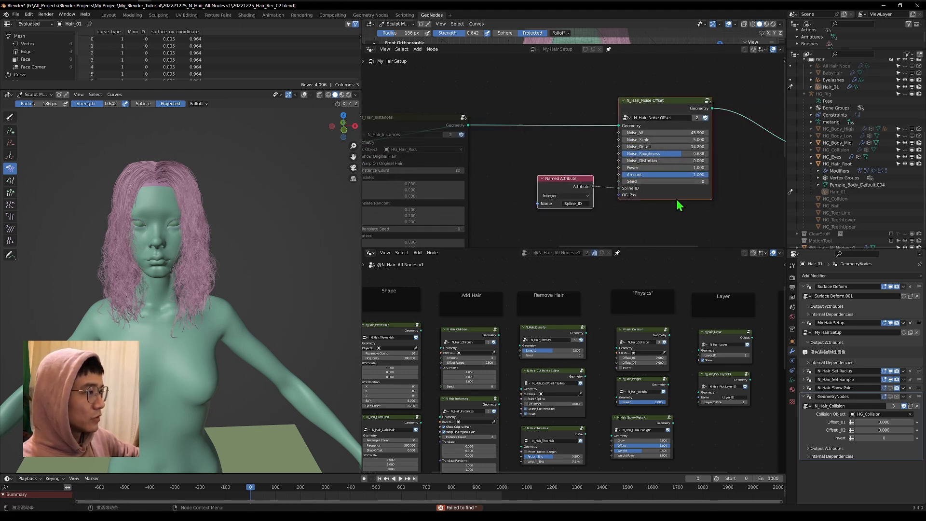
pyautogui.hotkey('ctrl', 'x')
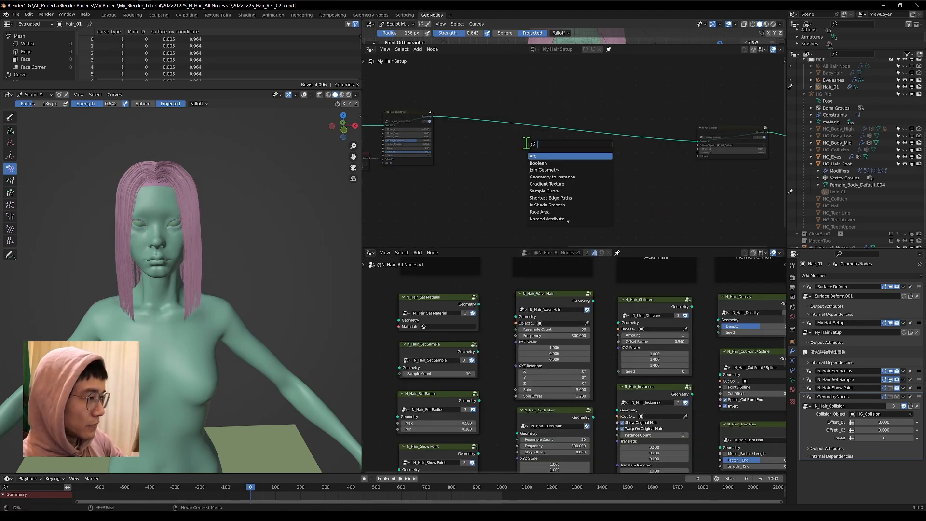
# - Add an N_Hair_Curls Hair node and an N_Hair_Wave Hair node between the noise offset and collision nodes, without linking them
pyautogui.write('_c')
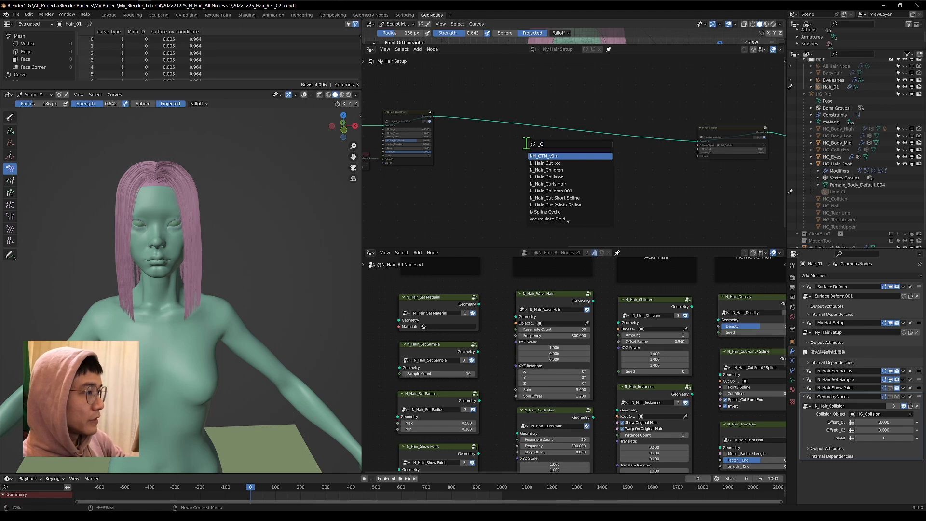
pyautogui.click(548, 184)
pyautogui.click(462, 148)
pyautogui.hotkey('shift', 'a')
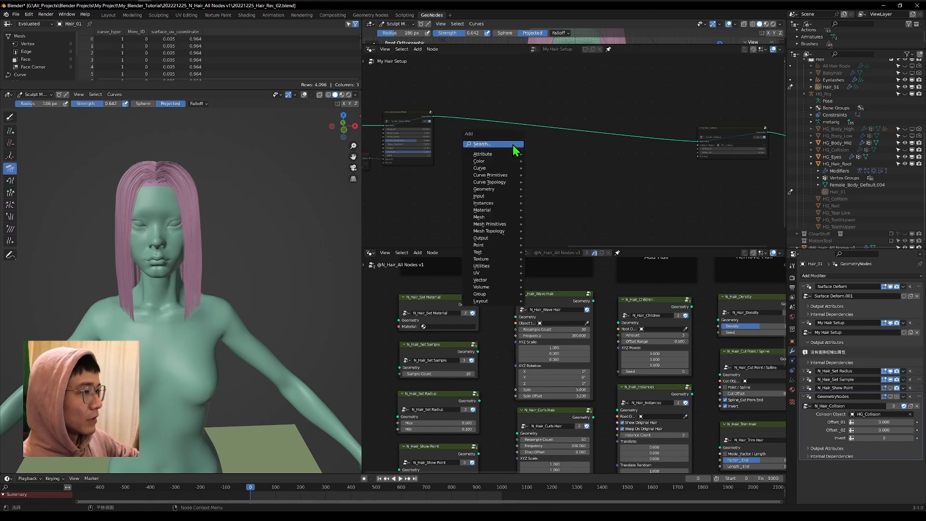
pyautogui.click(515, 144)
pyautogui.write('_w')
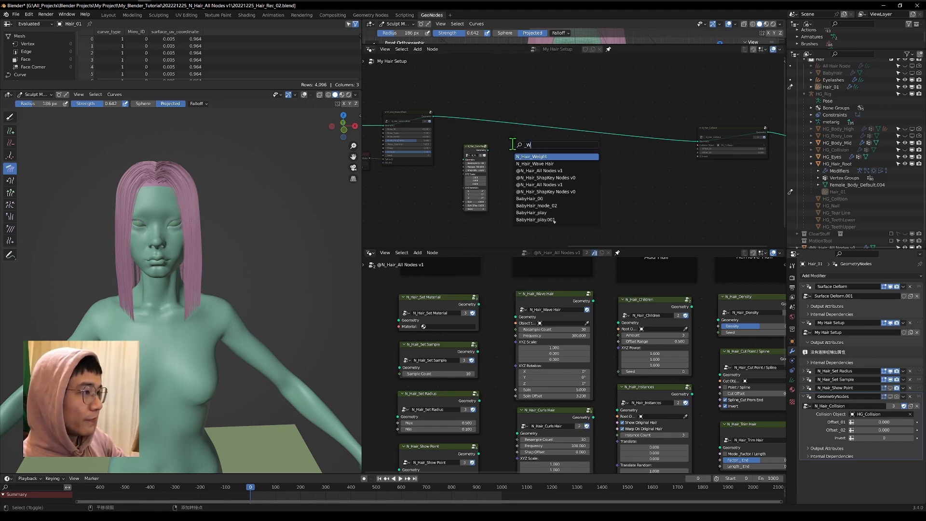
pyautogui.click(535, 164)
pyautogui.click(517, 169)
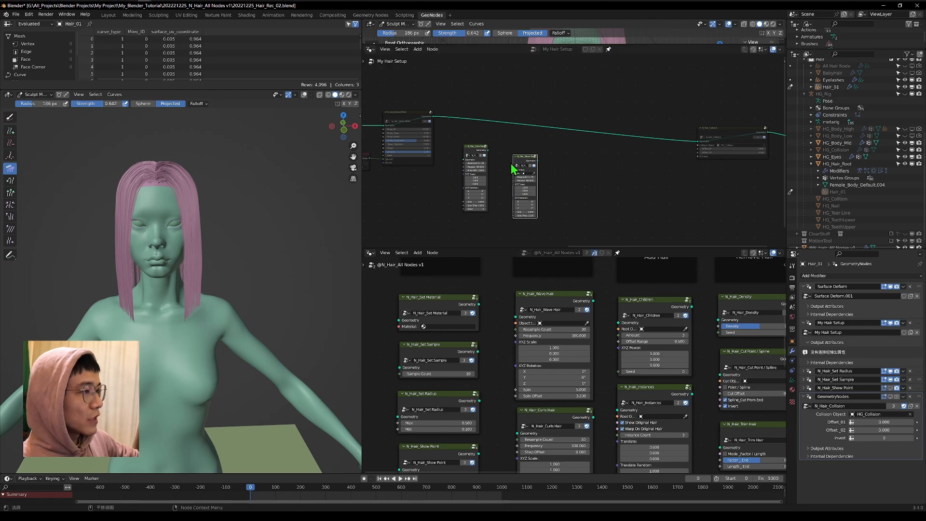
# - Move N_Hair_Wave Hair aside and insert N_Hair_Curls Hair into the geometry link between the noise offset and collision nodes
pyautogui.scroll(2, 517, 168)
pyautogui.moveTo(516, 163); pyautogui.dragTo(613, 185)
pyautogui.moveTo(445, 145); pyautogui.dragTo(526, 100)
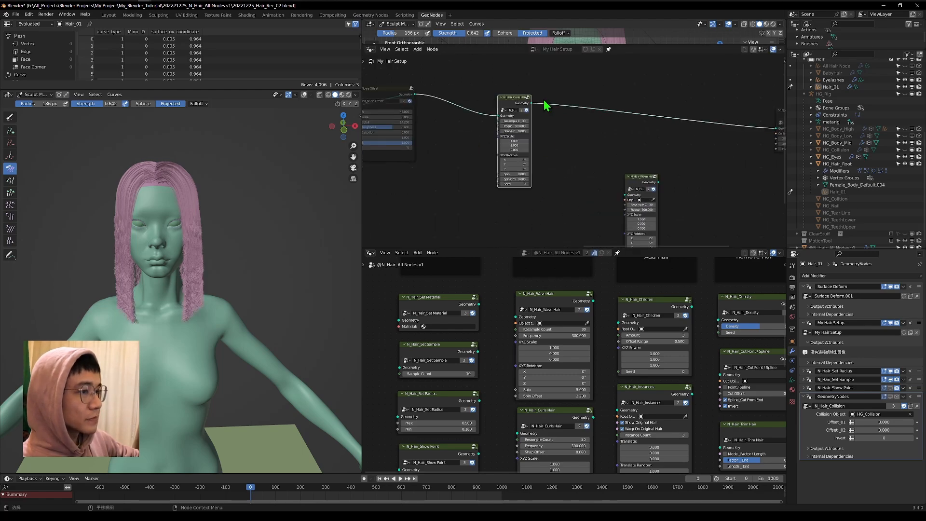
# - Examine the curled strands up close from several angles alongside the N_Hair_Curls Hair node's settings
pyautogui.scroll(4, 202, 277)
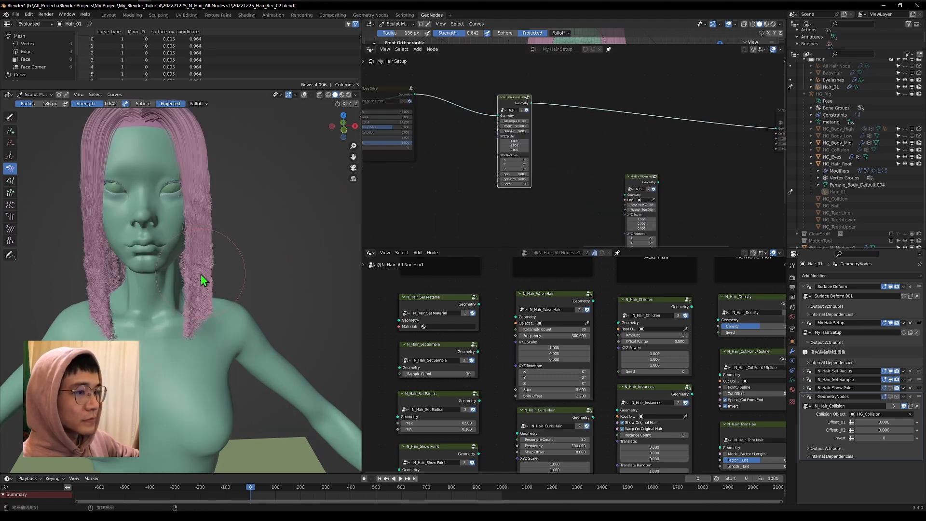
pyautogui.moveTo(202, 273); pyautogui.dragTo(311, 202, button='middle')
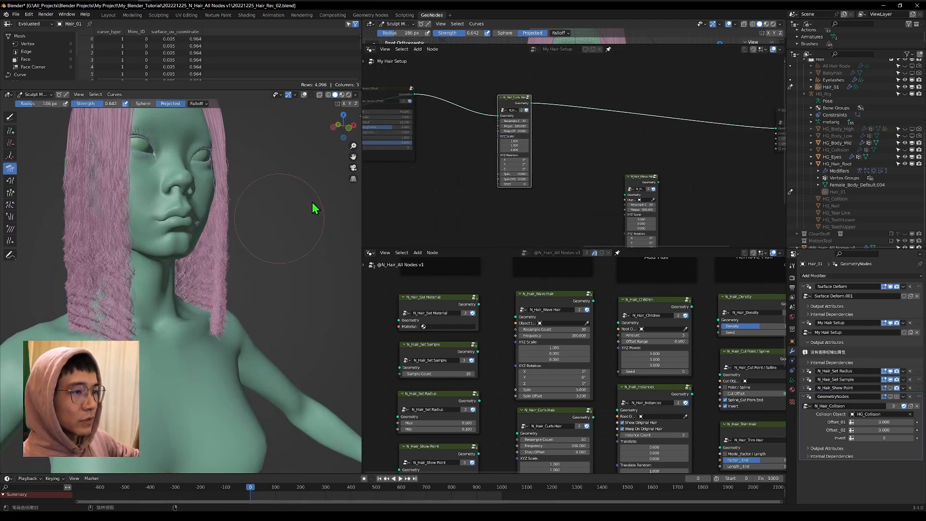
pyautogui.moveTo(429, 201); pyautogui.dragTo(399, 198, button='middle')
pyautogui.moveTo(524, 204); pyautogui.dragTo(547, 254, button='middle')
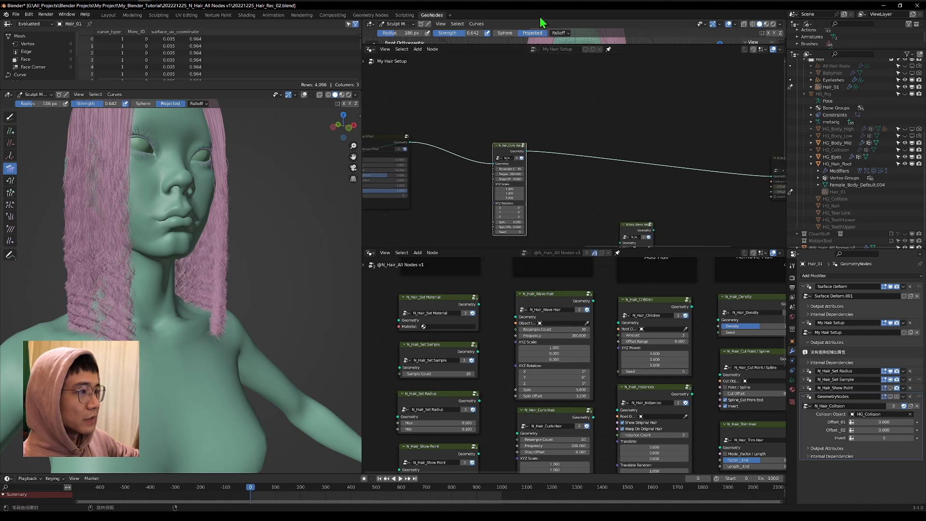
pyautogui.scroll(3, 134, 261)
pyautogui.moveTo(134, 223); pyautogui.dragTo(54, 232, button='middle')
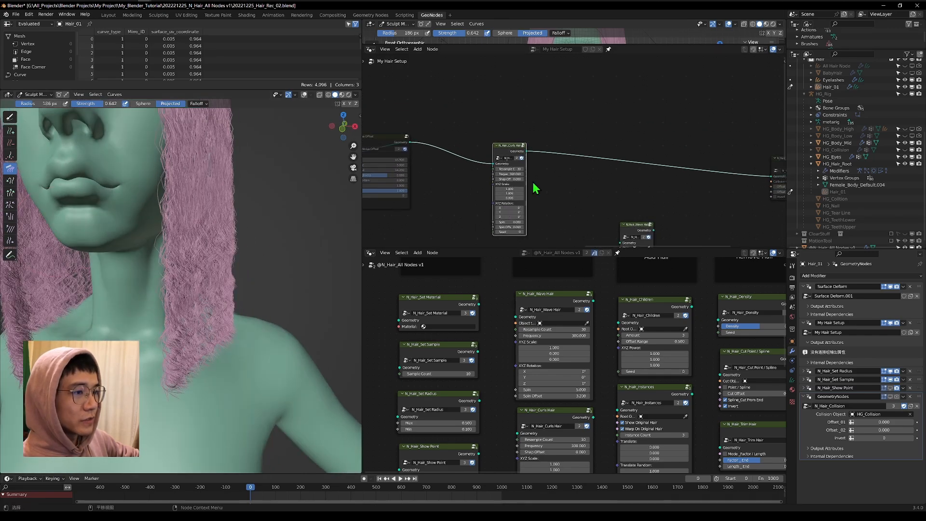
pyautogui.scroll(7, 516, 193)
pyautogui.moveTo(503, 197); pyautogui.dragTo(627, 192, button='middle')
pyautogui.scroll(-5, 261, 238)
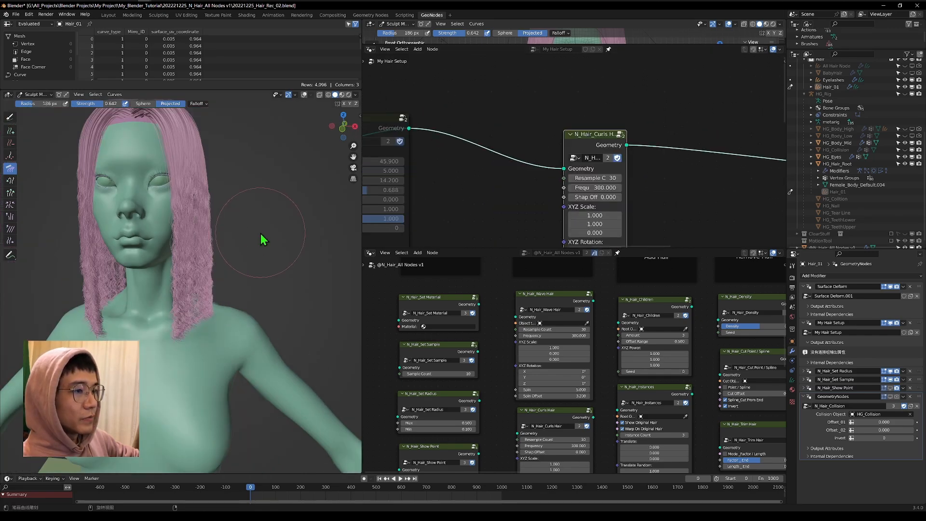